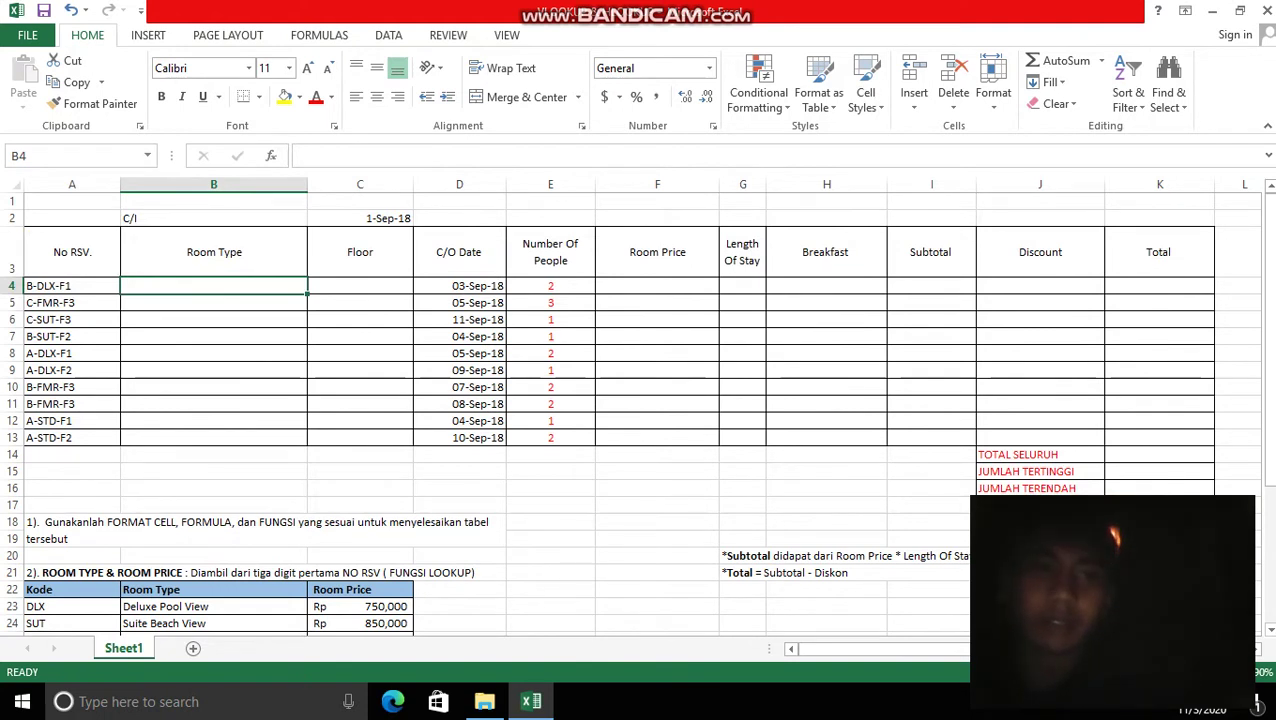
Start a VLOOKUP formula in B4 with MID(A4,3,3) as the lookup value
{"action": "type", "text": "=V"}
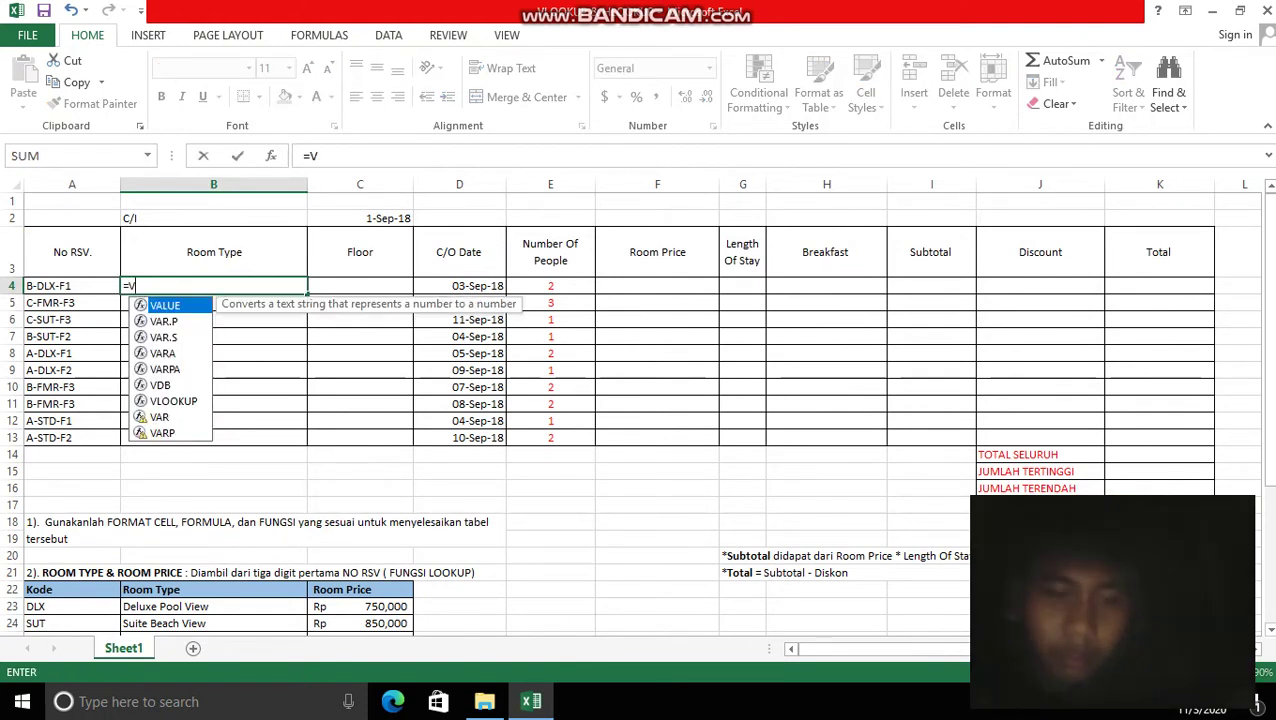
{"action": "type", "text": "LOOKUP("}
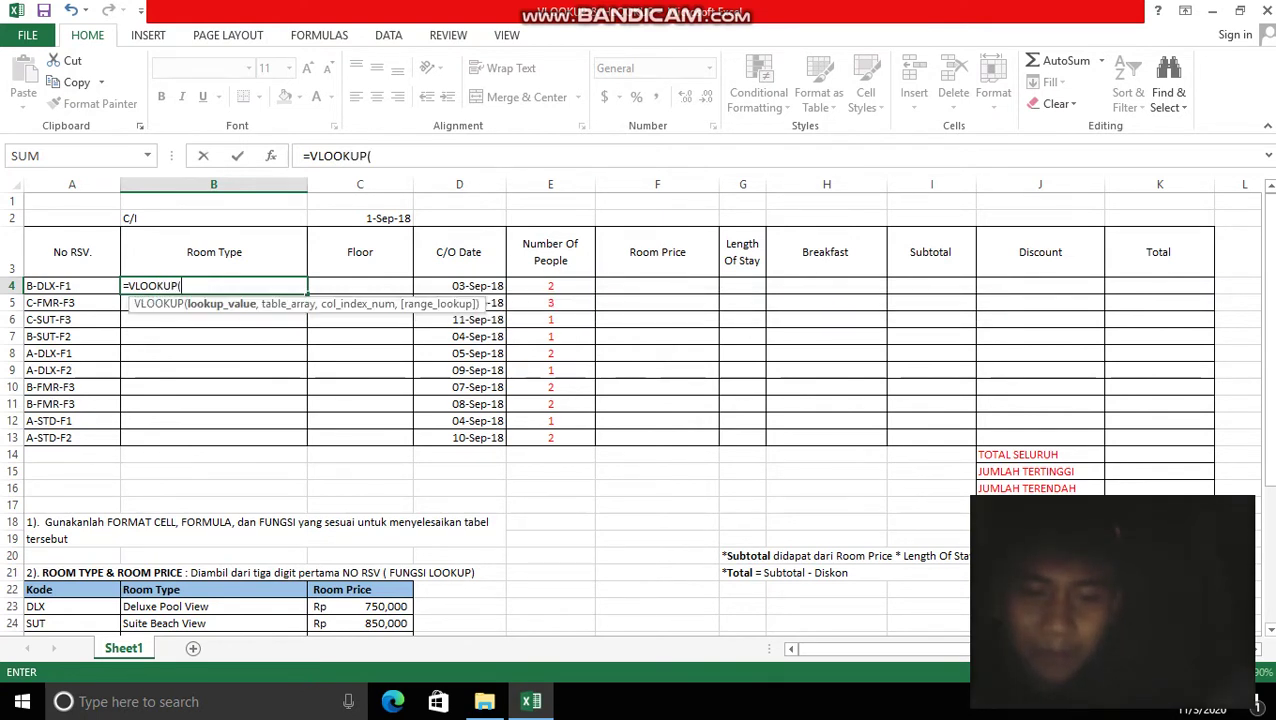
{"action": "type", "text": "MID"}
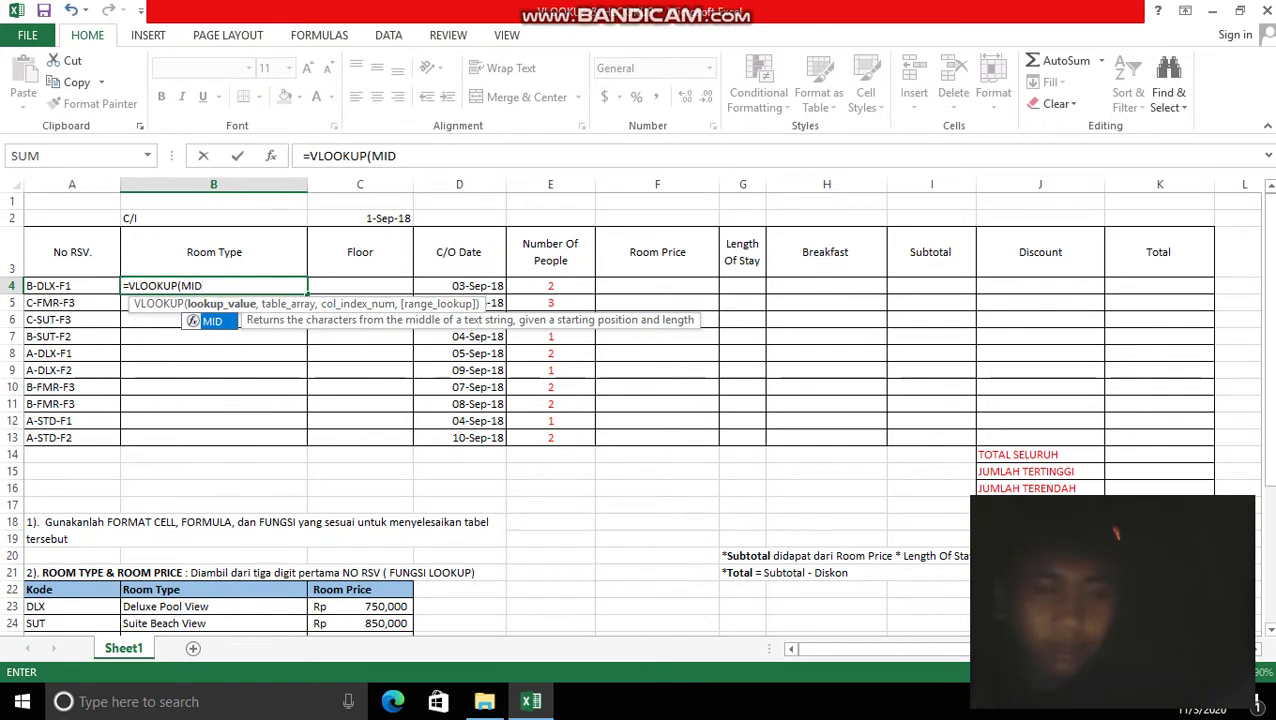
{"action": "type", "text": "("}
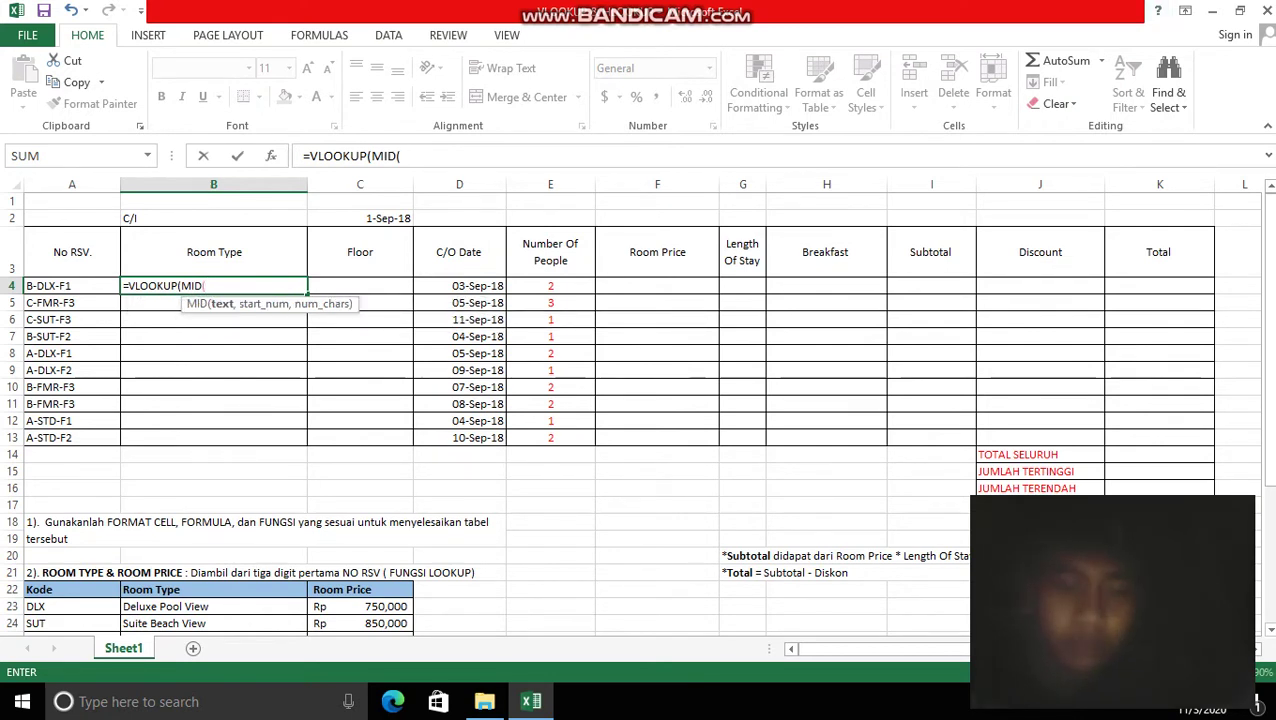
{"action": "left_click", "coordinate": [71, 286]}
{"action": "type", "text": ",3,"}
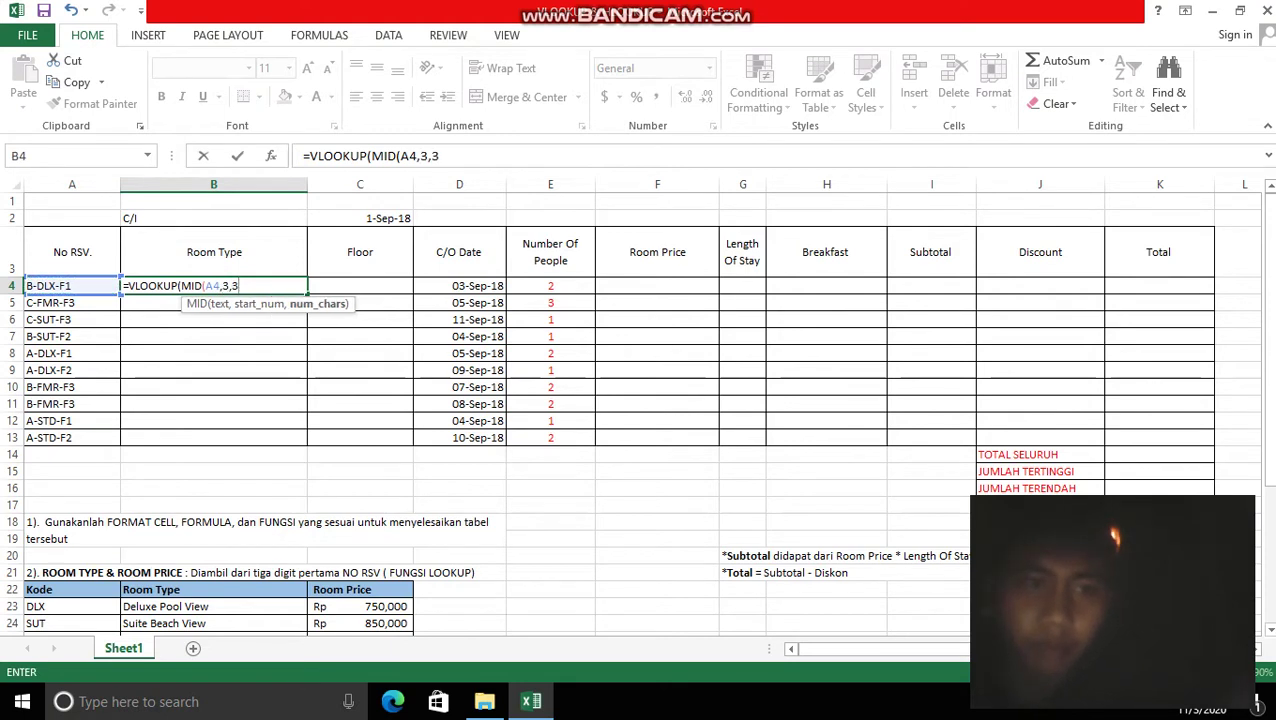
{"action": "type", "text": "3),"}
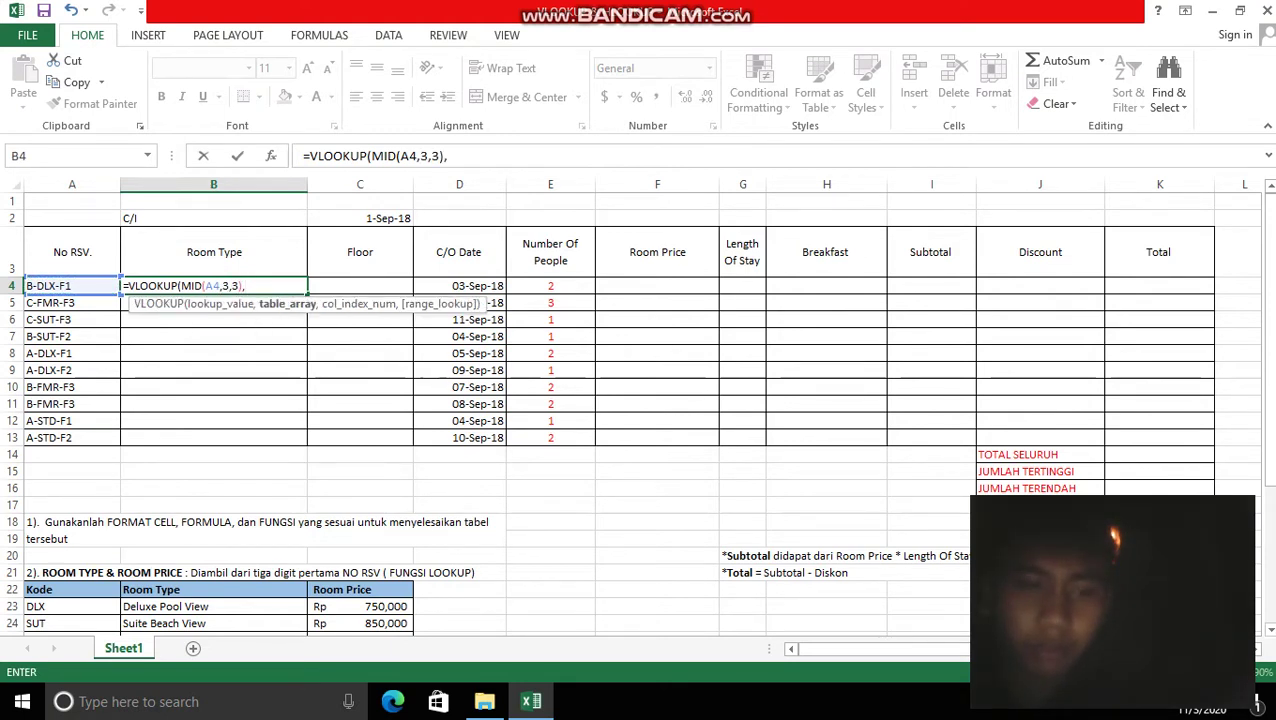
Complete the B4 formula with table $A$23:$C$26, column 2 and FALSE, and fill it down through B13
{"action": "scroll", "coordinate": [640, 400], "scroll_direction": "down", "scroll_amount": 1}
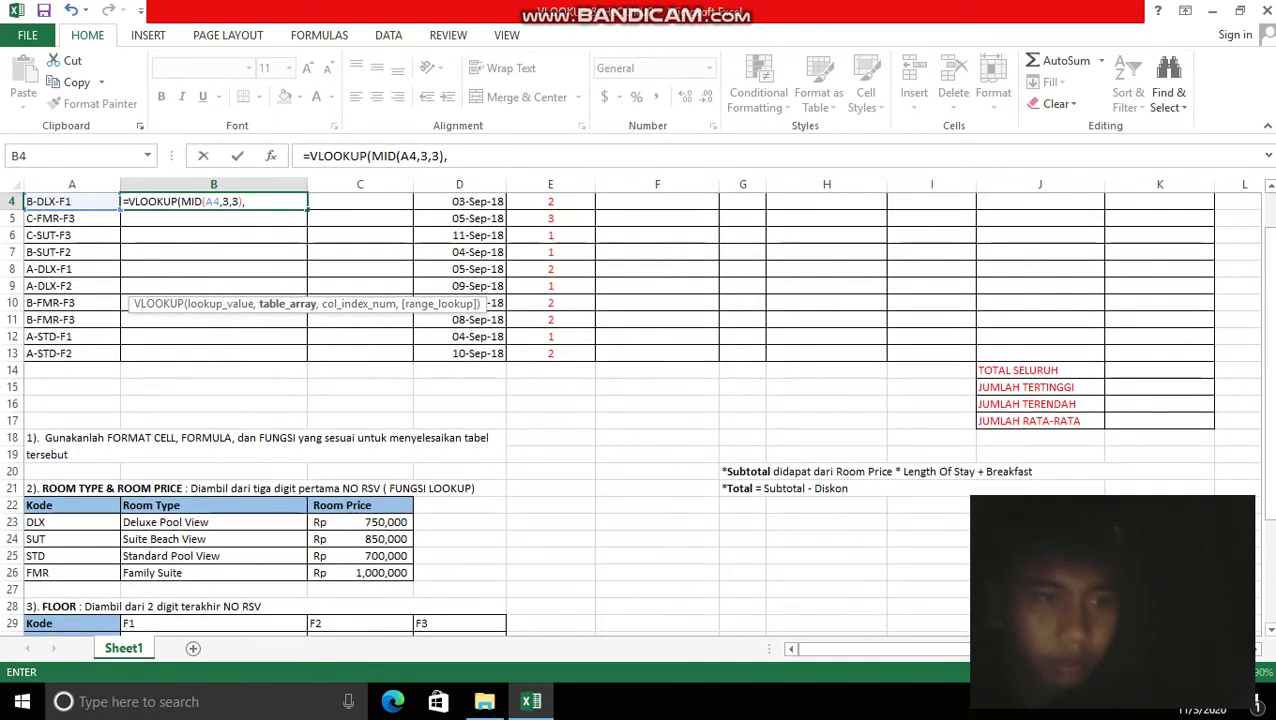
{"action": "left_click_drag", "start_coordinate": [60, 522], "coordinate": [390, 572]}
{"action": "key", "text": "F4"}
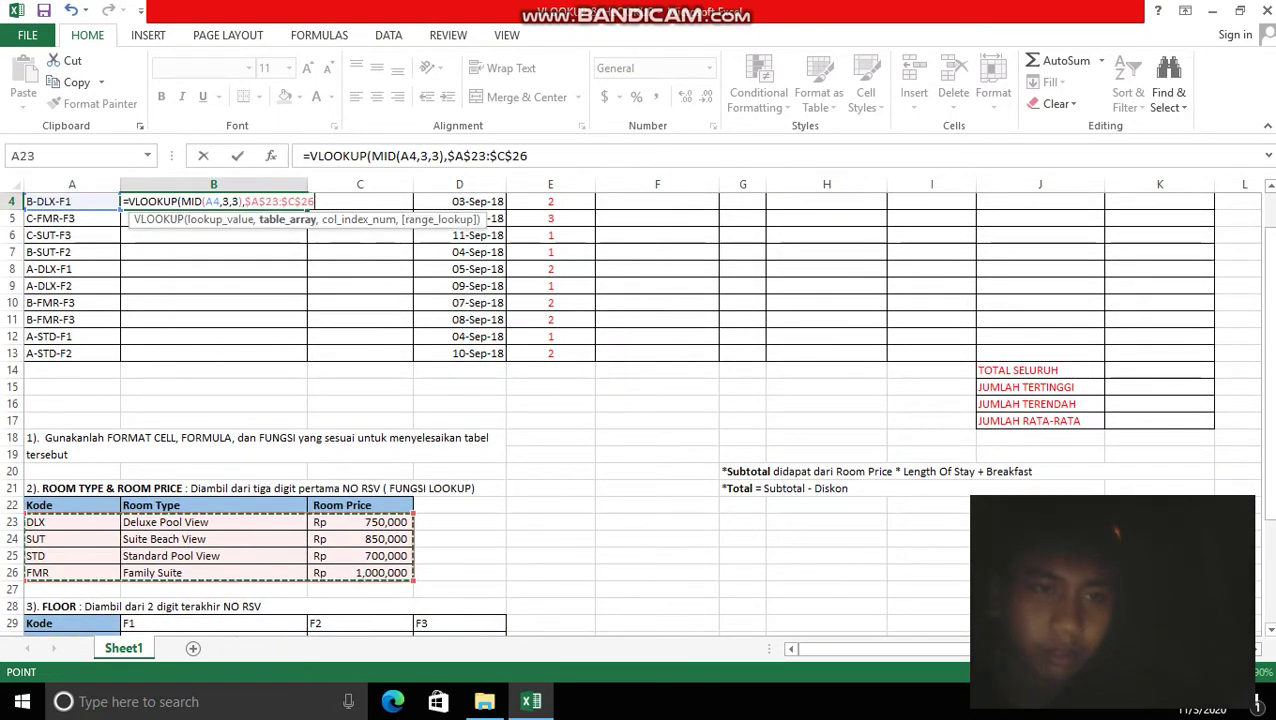
{"action": "type", "text": ",2,"}
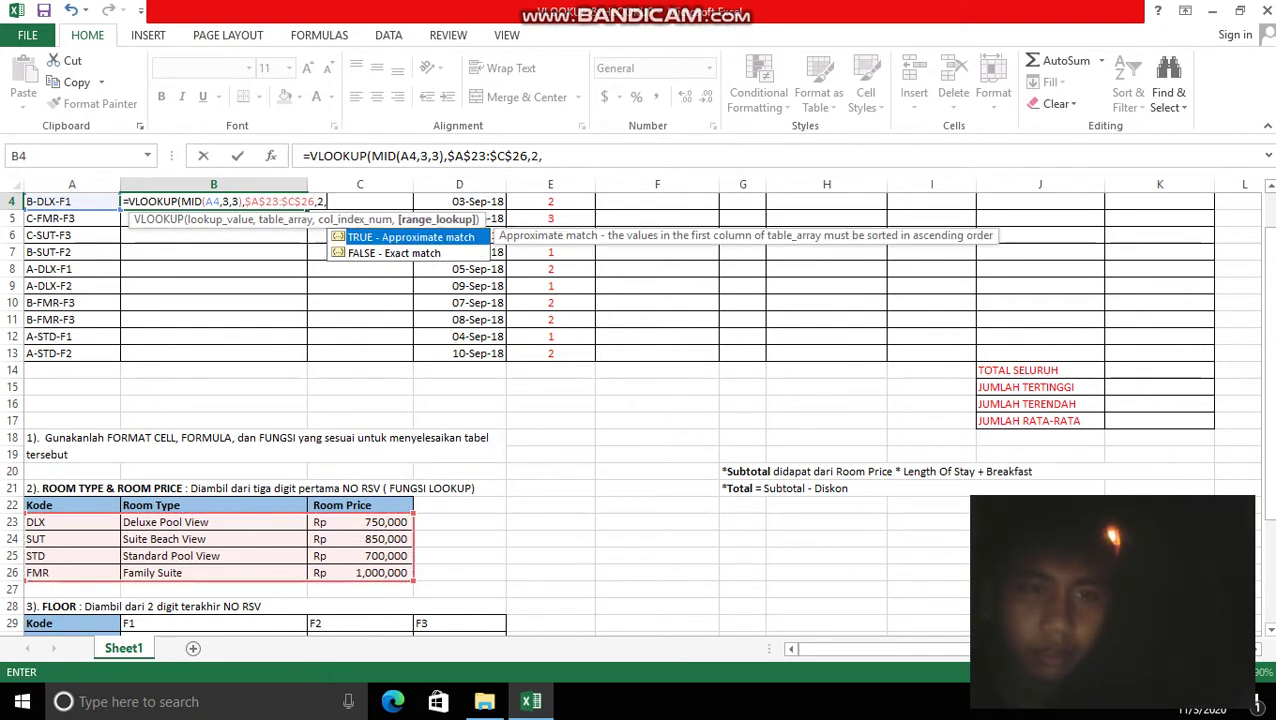
{"action": "type", "text": "FALSE"}
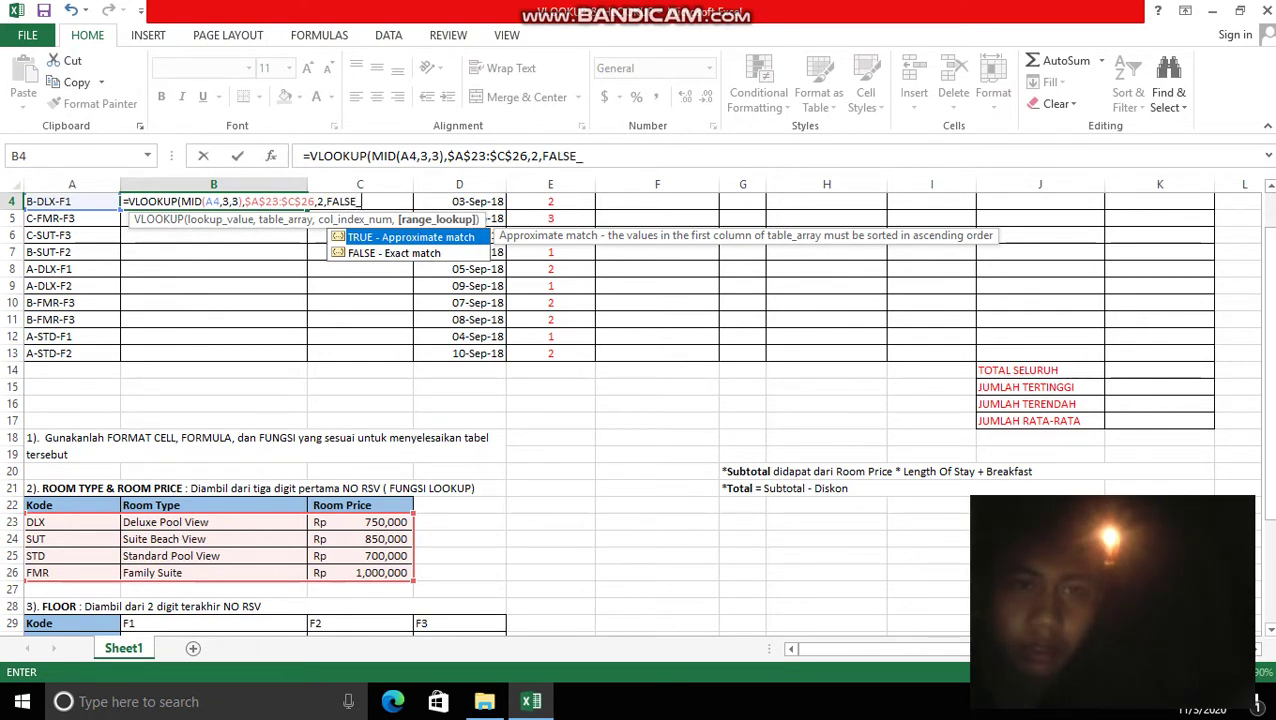
{"action": "type", "text": ")"}
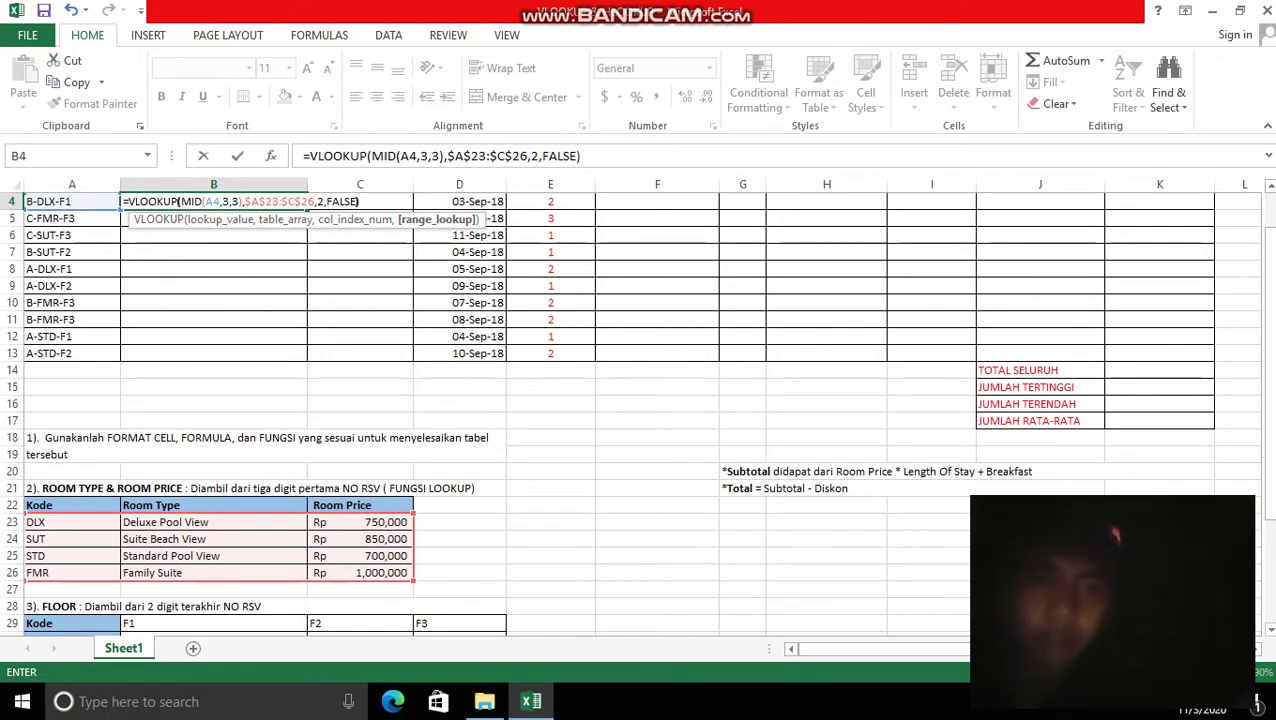
{"action": "key", "text": "Return"}
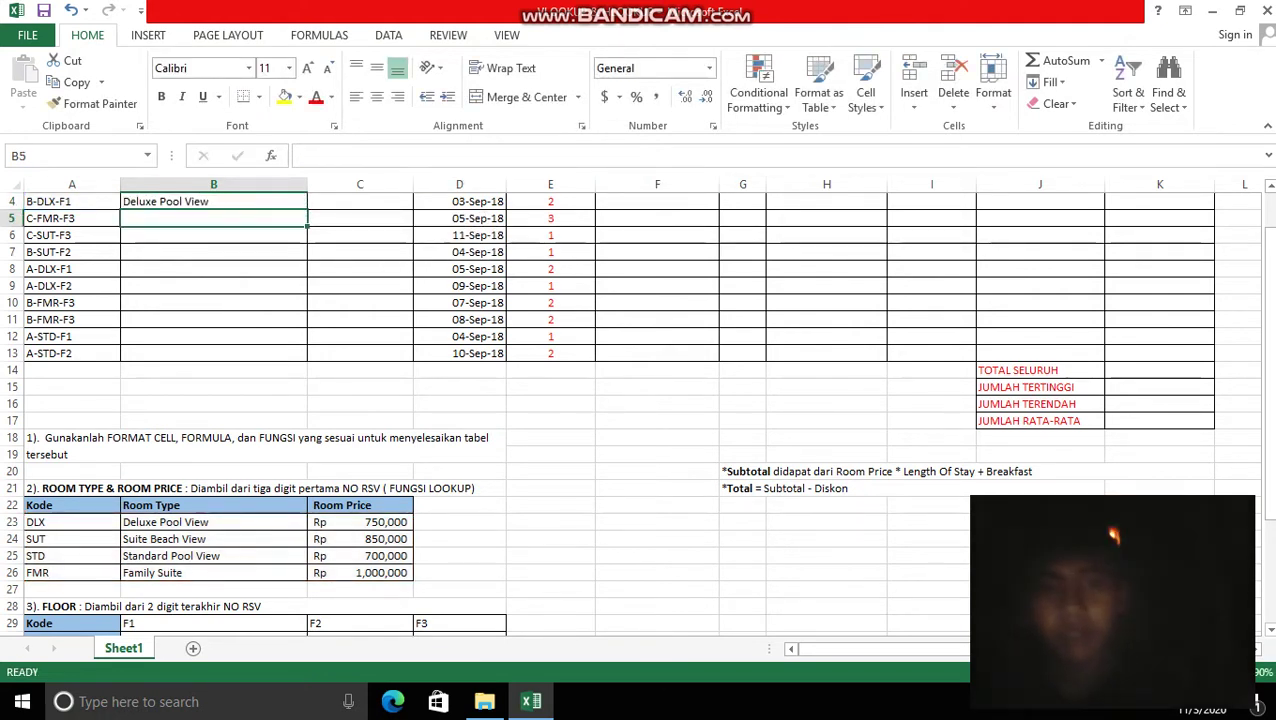
{"action": "left_click", "coordinate": [213, 201]}
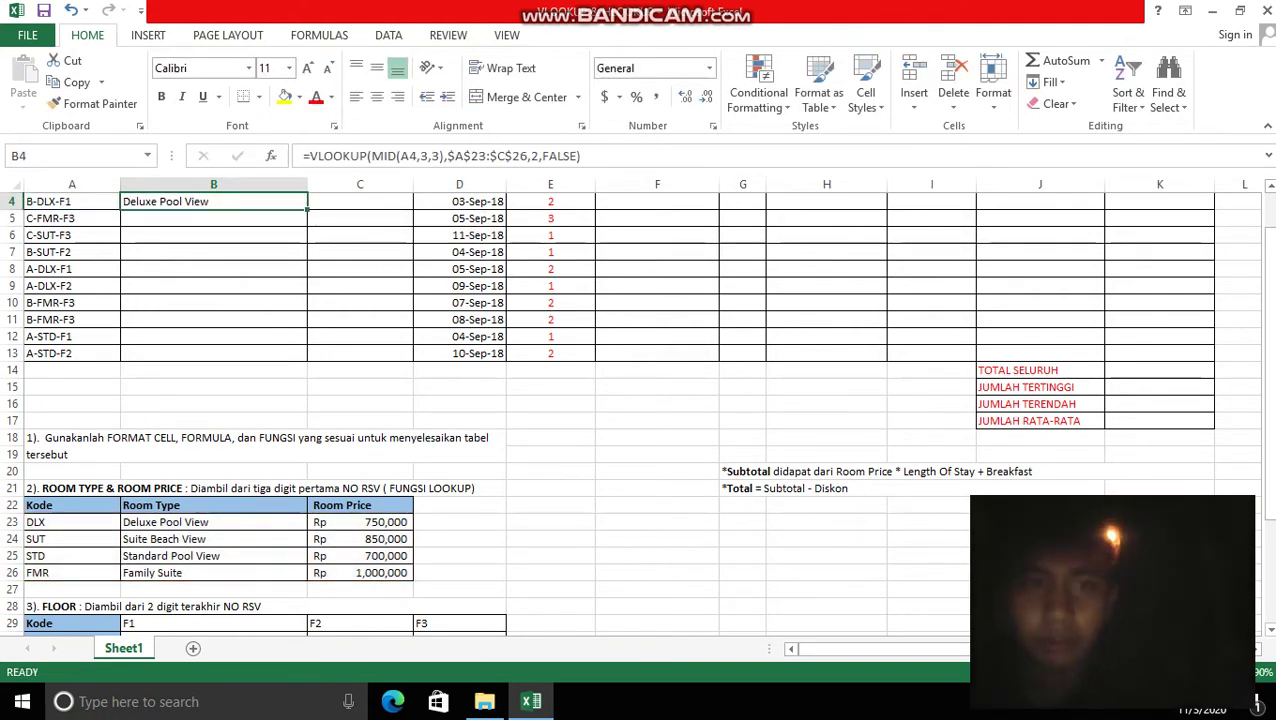
{"action": "left_click_drag", "start_coordinate": [307, 209], "coordinate": [307, 358]}
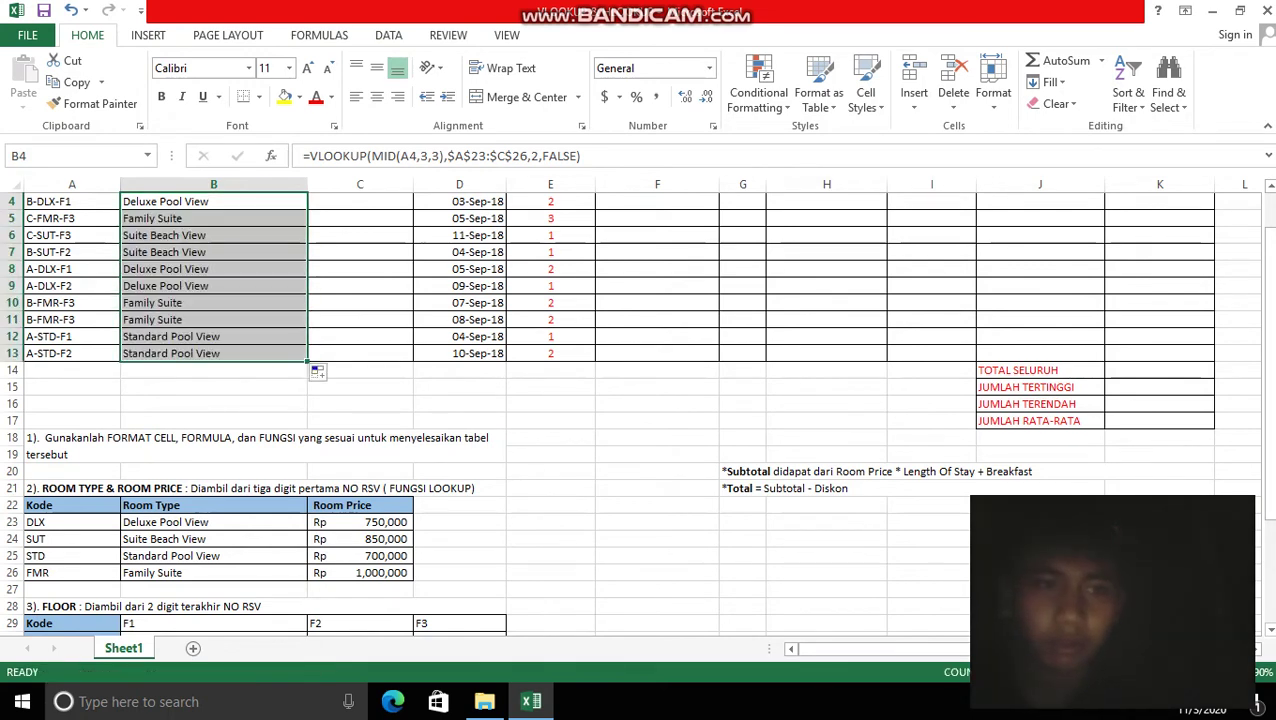
Start an HLOOKUP formula in the first Floor cell, C4, with the RIGHT function for its lookup value
{"action": "scroll", "coordinate": [636, 412], "scroll_direction": "up", "scroll_amount": 1}
{"action": "left_click", "coordinate": [360, 286]}
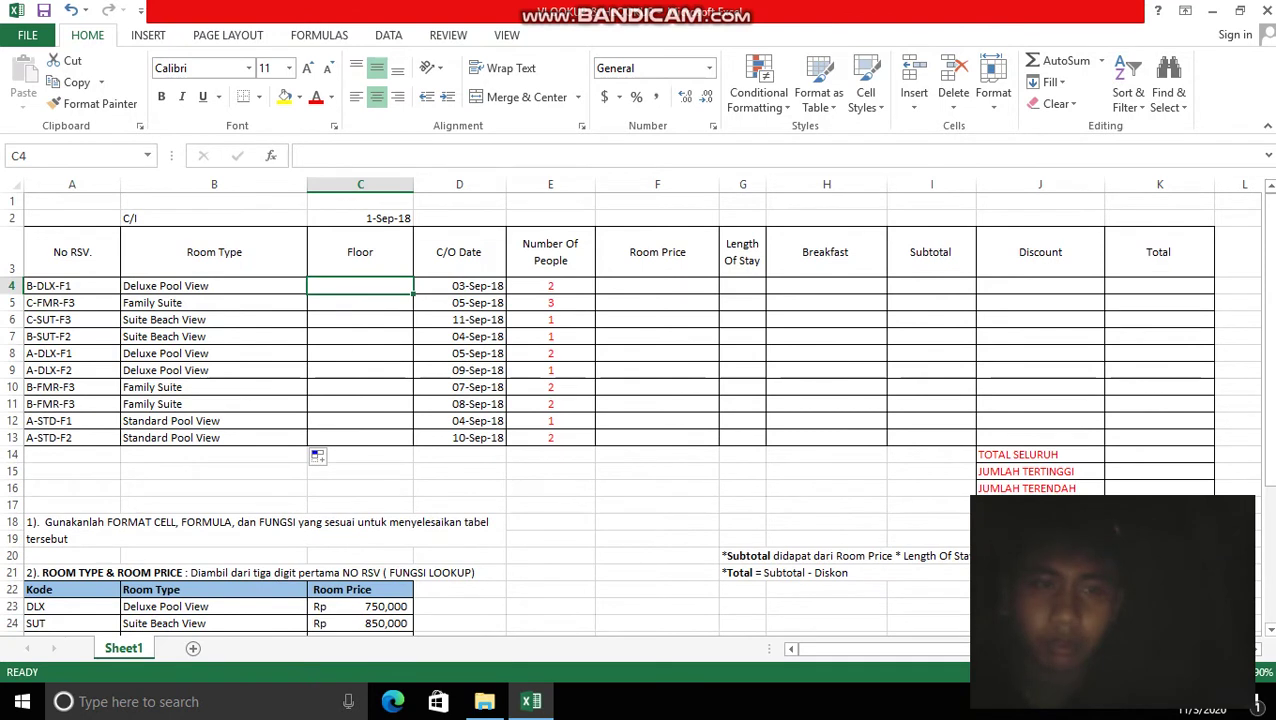
{"action": "type", "text": "="}
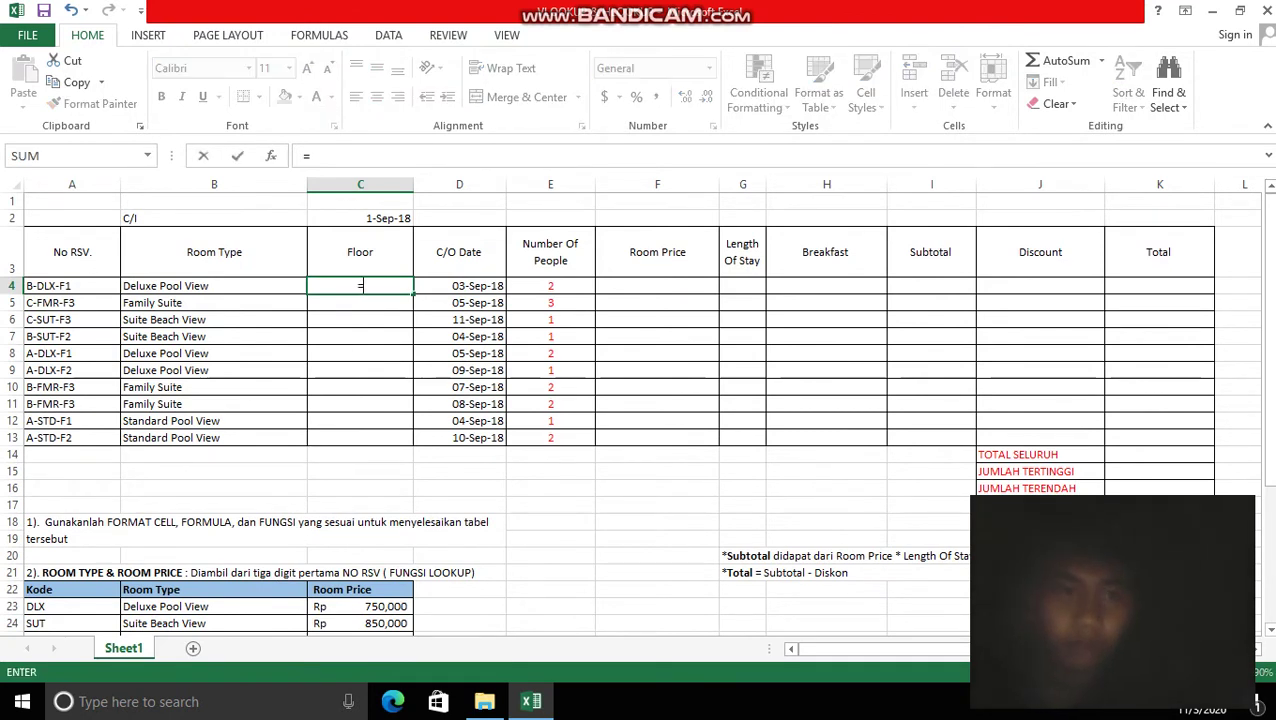
{"action": "type", "text": "HLOOKUP"}
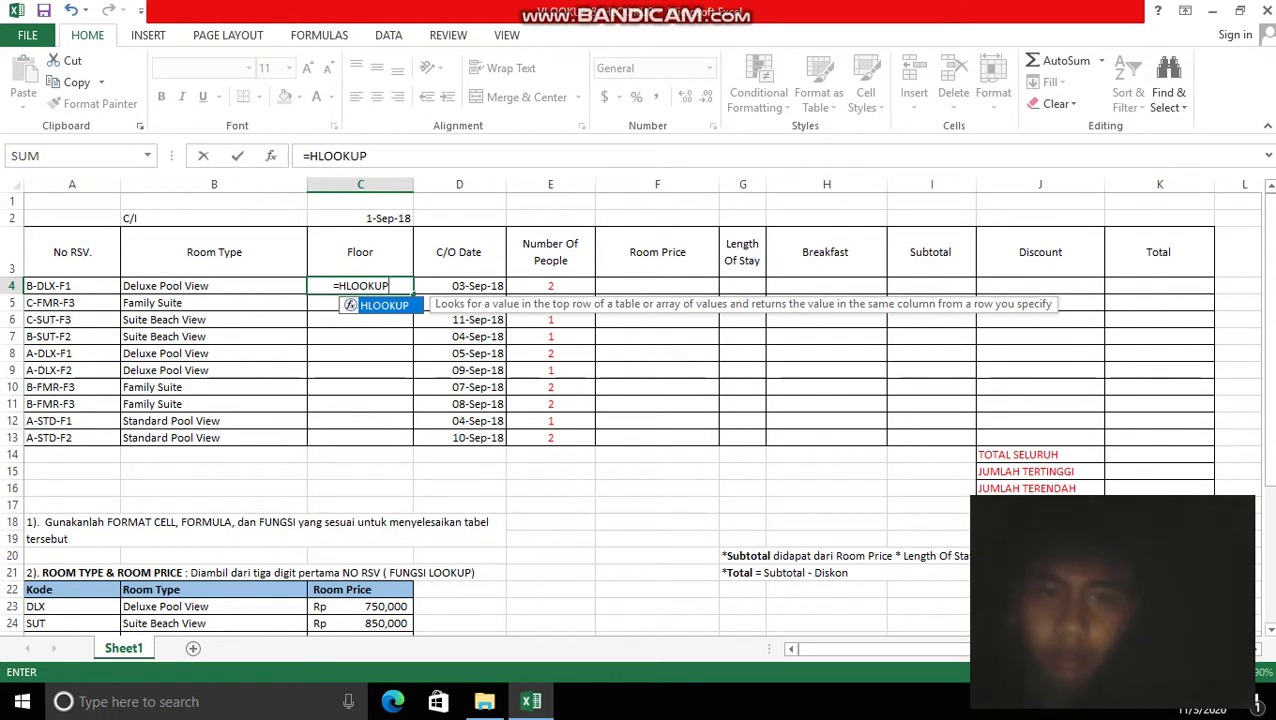
{"action": "type", "text": "("}
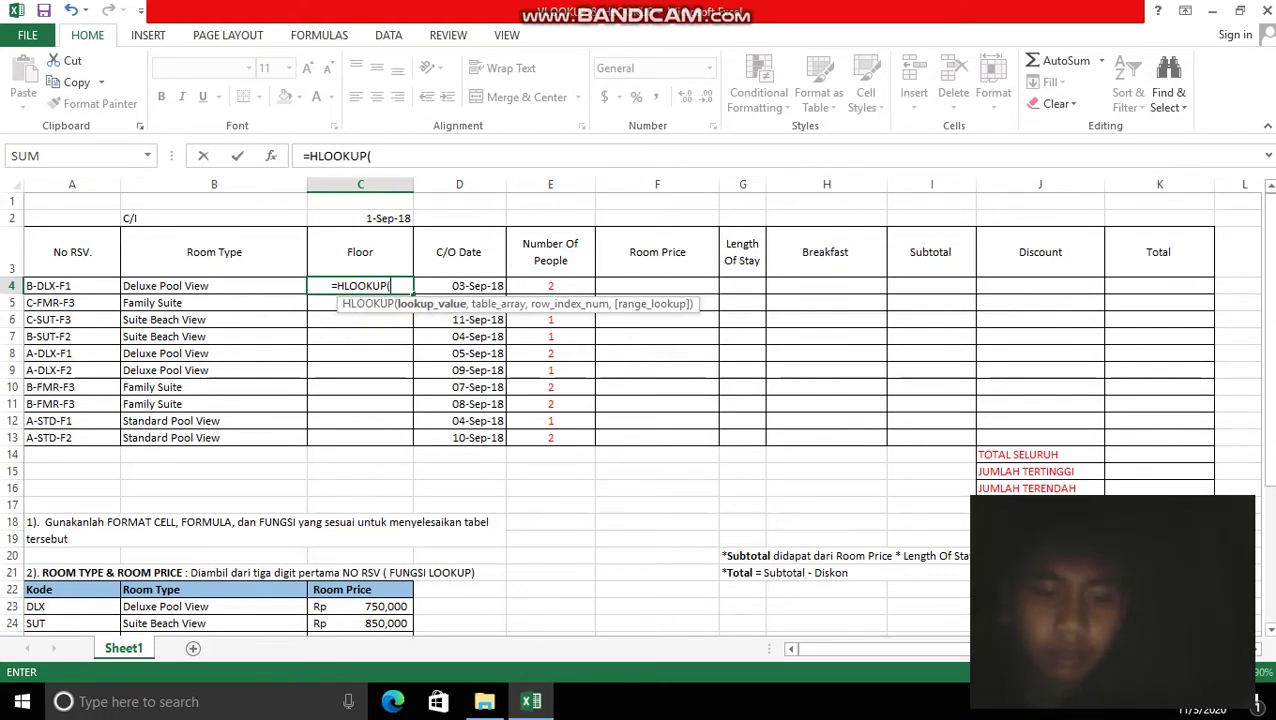
{"action": "type", "text": "RIGHT"}
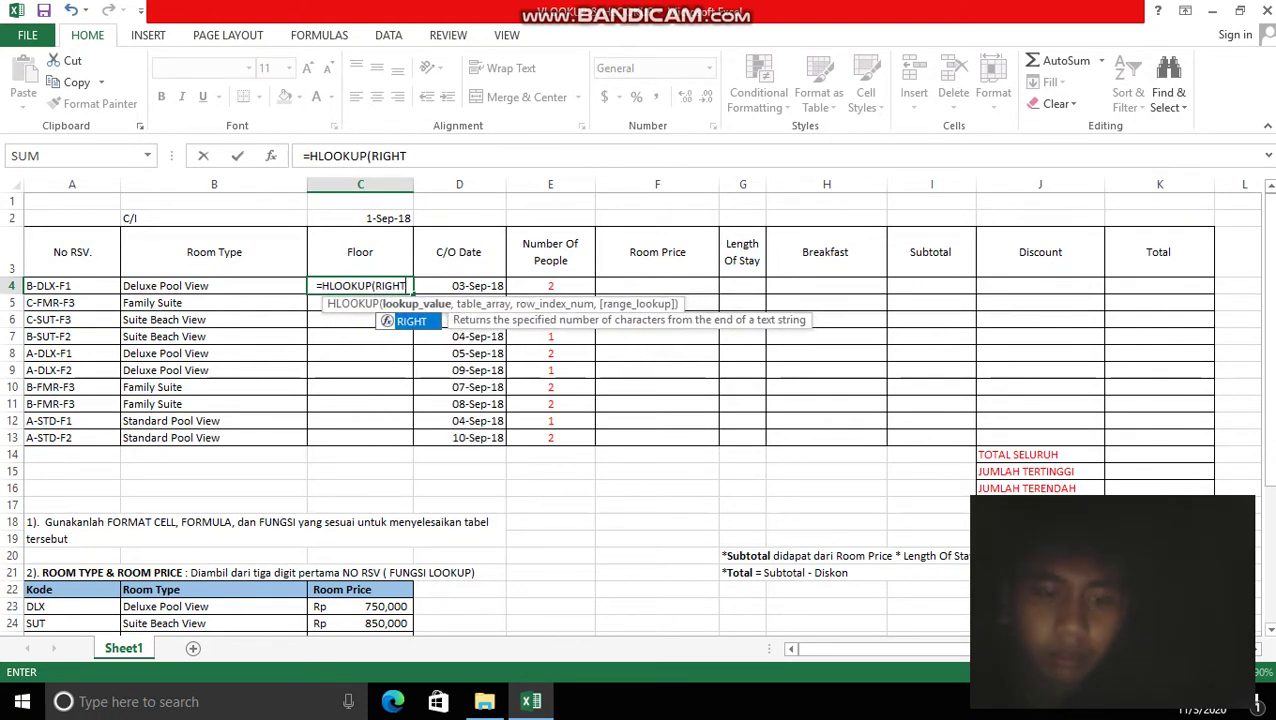
Try to enter the C4 formula with only RIGHT(A4,2) as its HLOOKUP argument
{"action": "type", "text": "("}
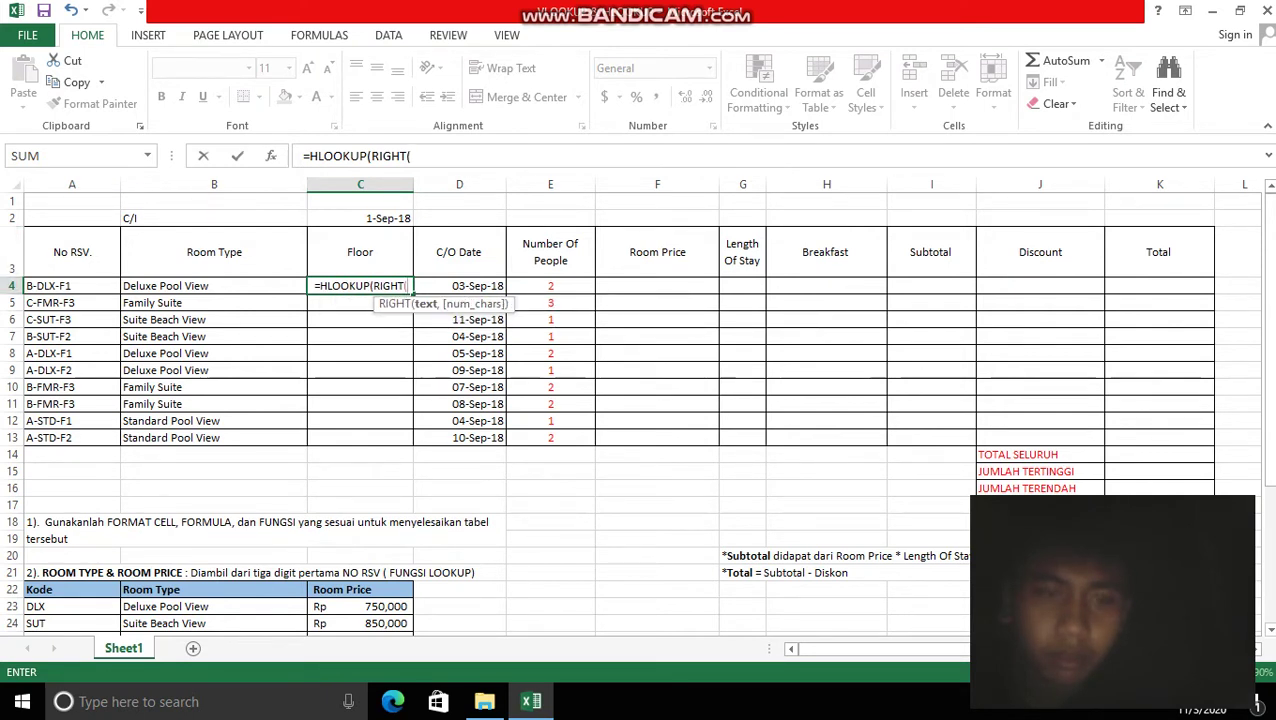
{"action": "left_click", "coordinate": [71, 286]}
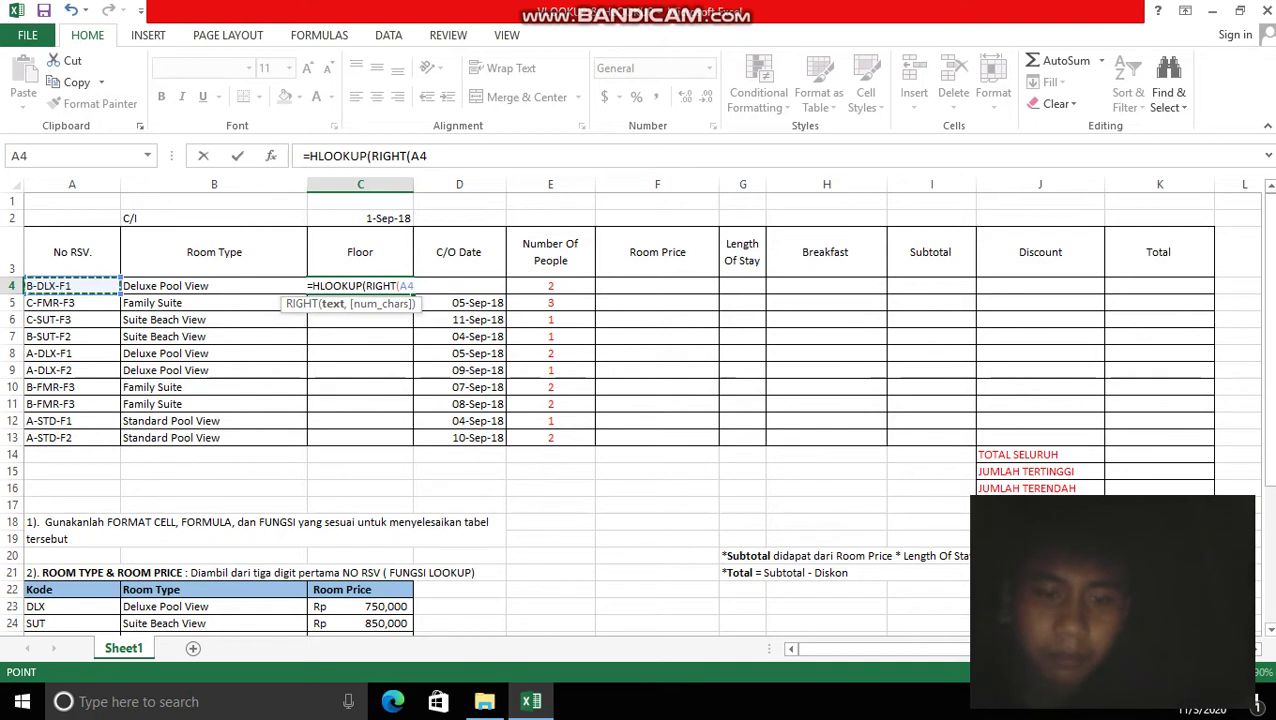
{"action": "type", "text": ",2"}
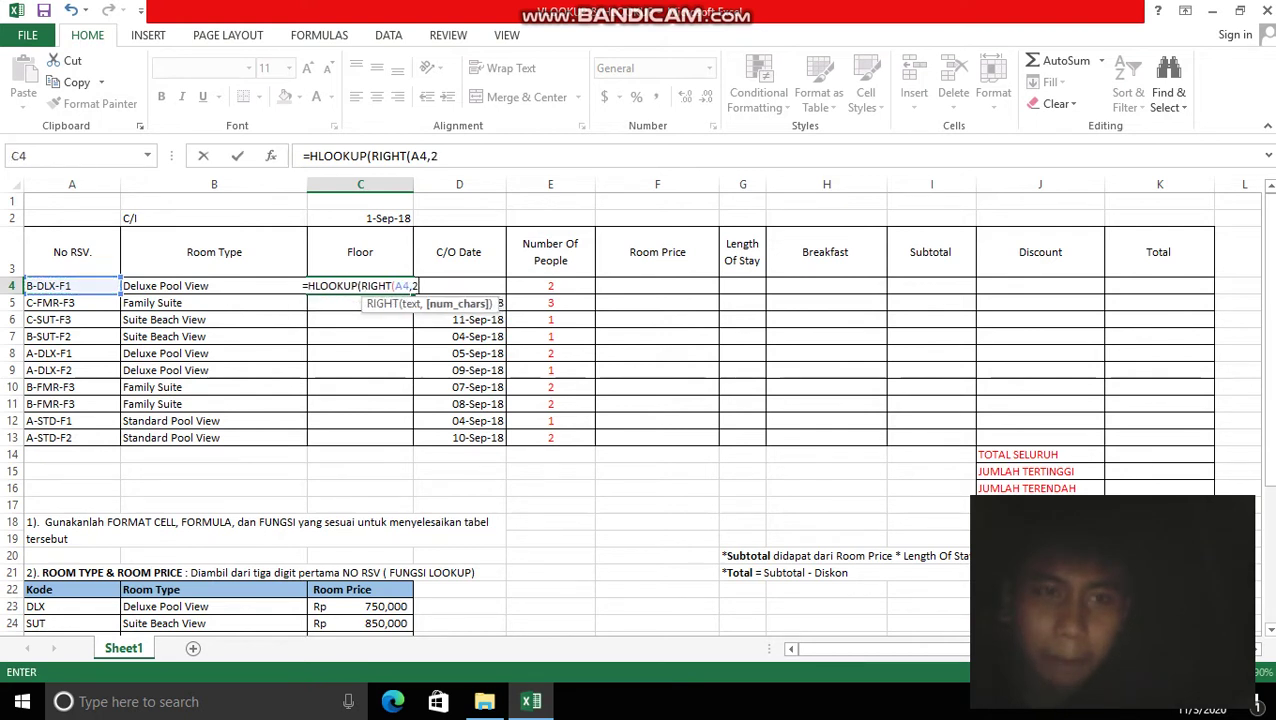
{"action": "type", "text": ")"}
{"action": "scroll", "coordinate": [640, 415], "scroll_direction": "down", "scroll_amount": 3}
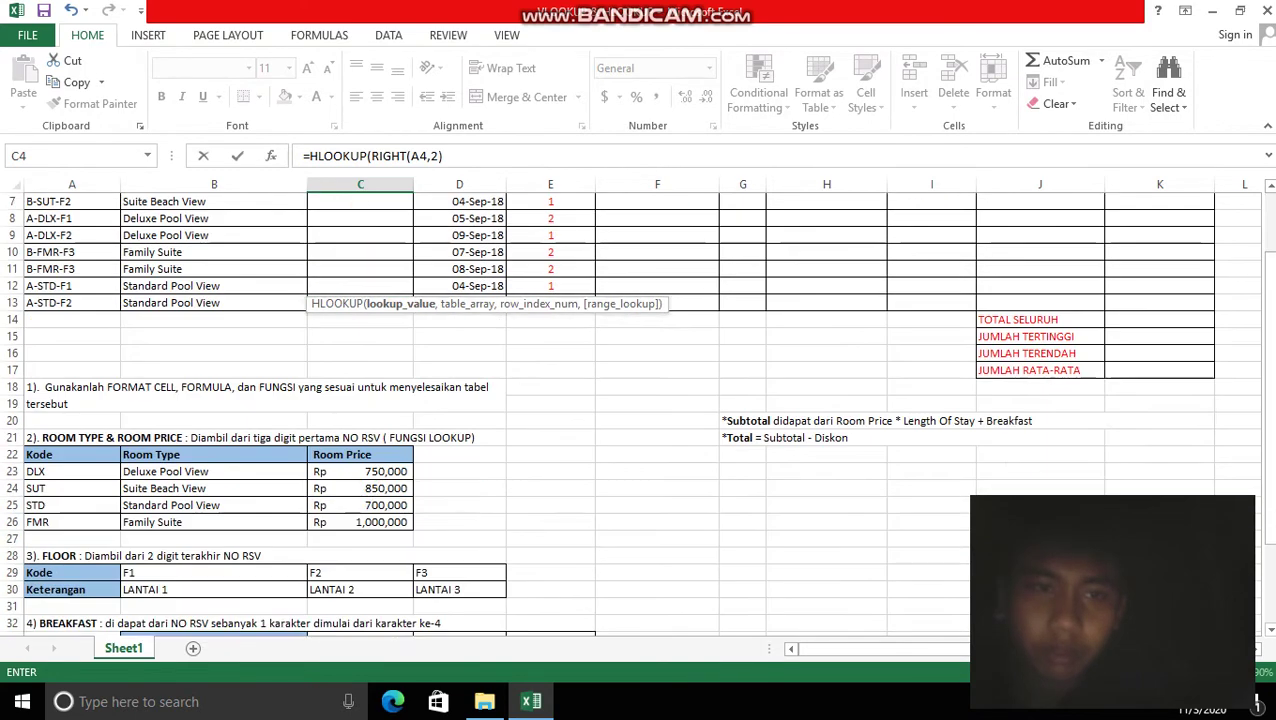
{"action": "key", "text": "Return"}
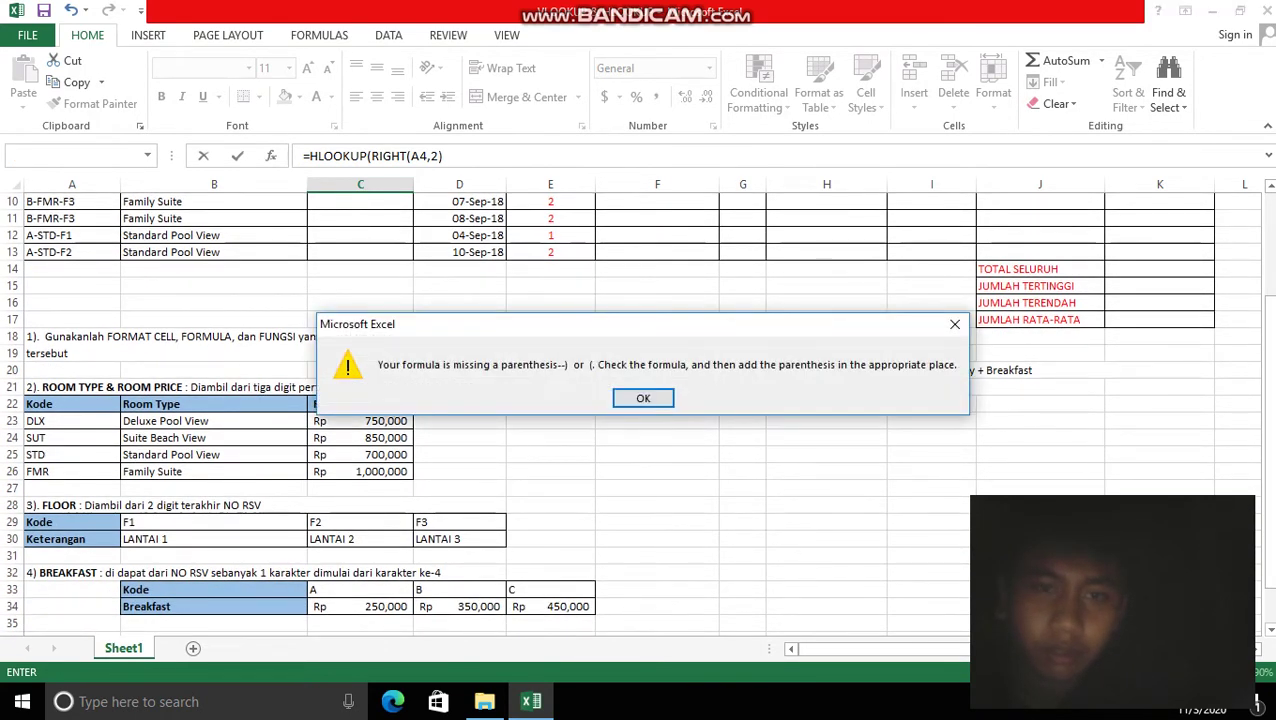
{"action": "key", "text": "Return"}
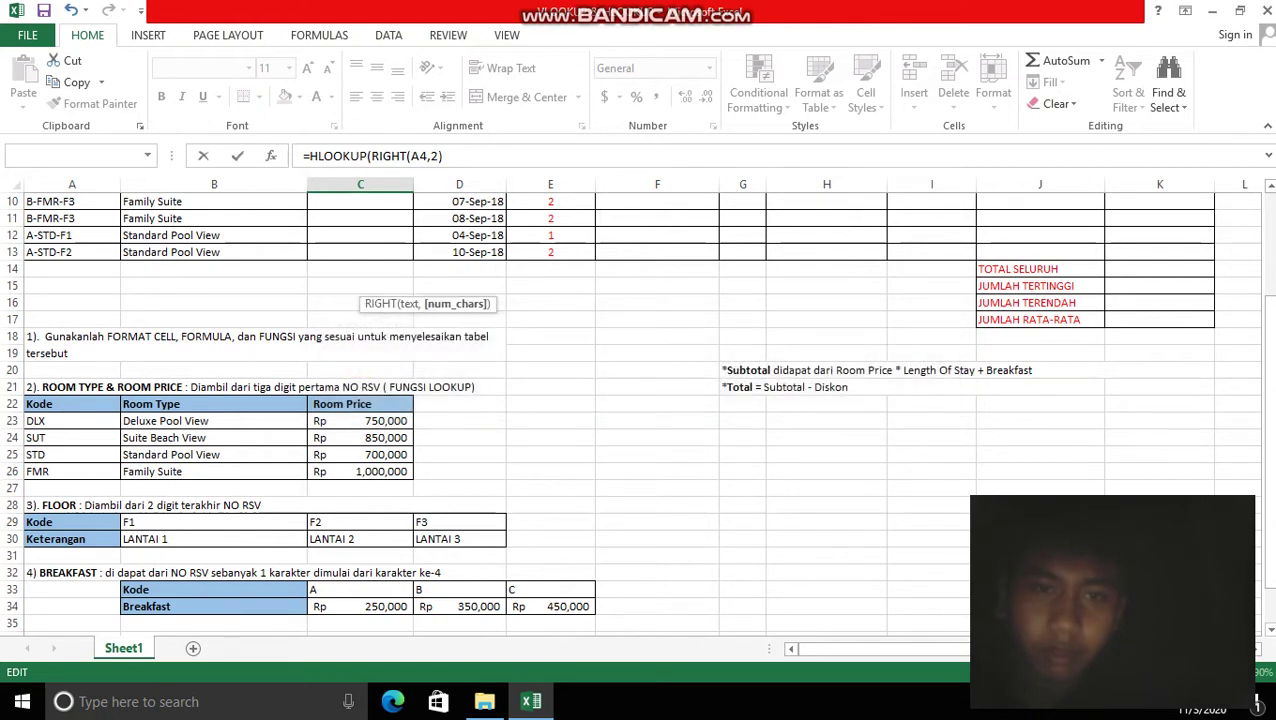
Delete the RIGHT function's arguments and parentheses from the C4 formula
{"action": "key", "text": "BackSpace"}
{"action": "type", "text": ","}
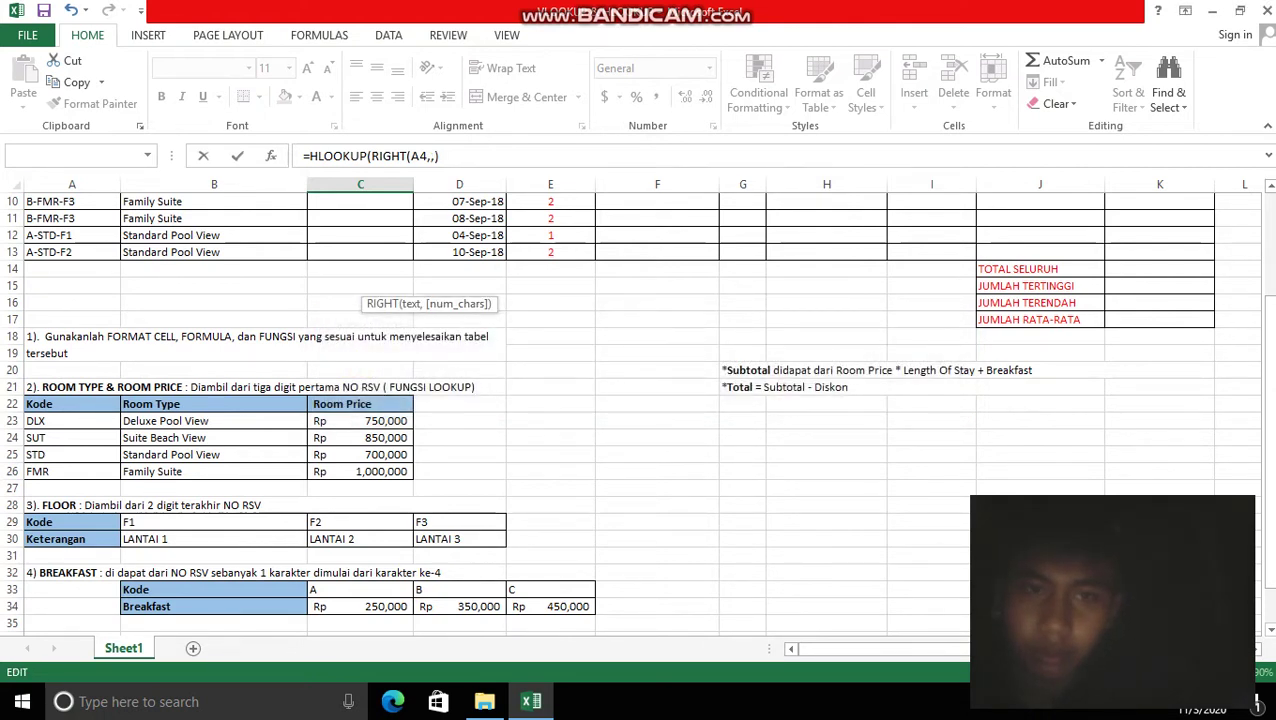
{"action": "left_click", "coordinate": [434, 156]}
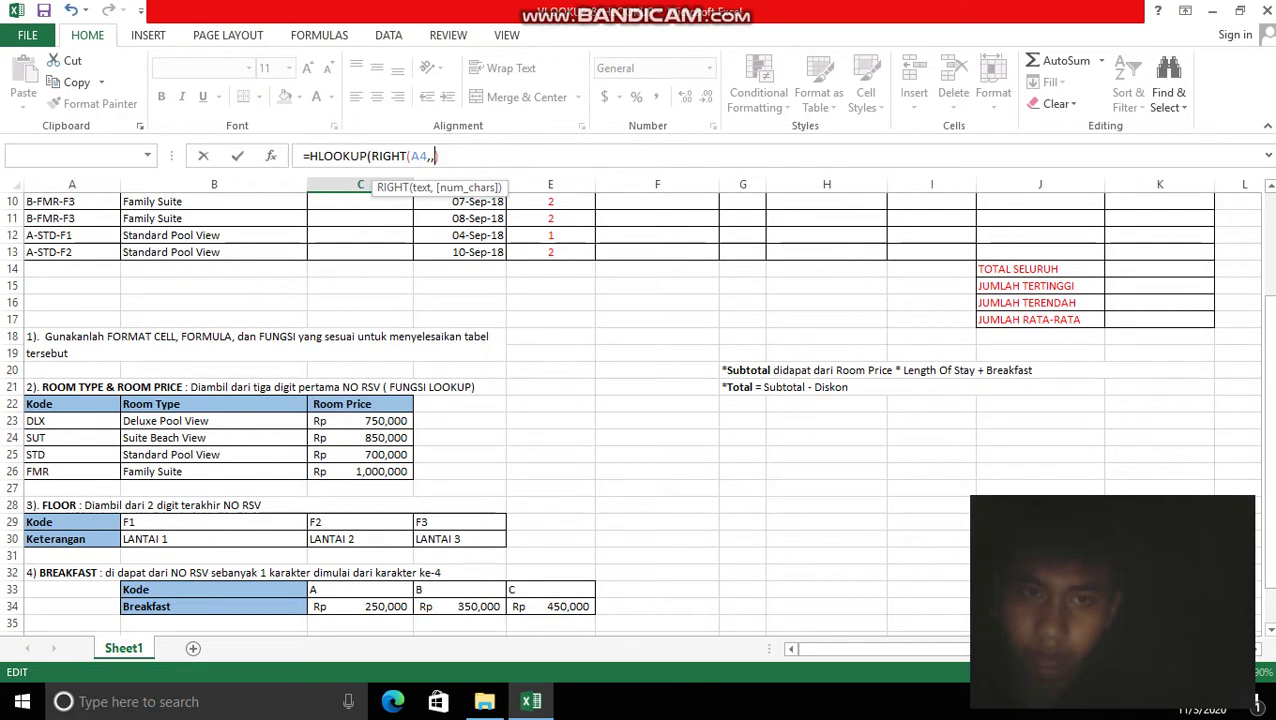
{"action": "key", "text": "BackSpace"}
{"action": "key", "text": "BackSpace"}
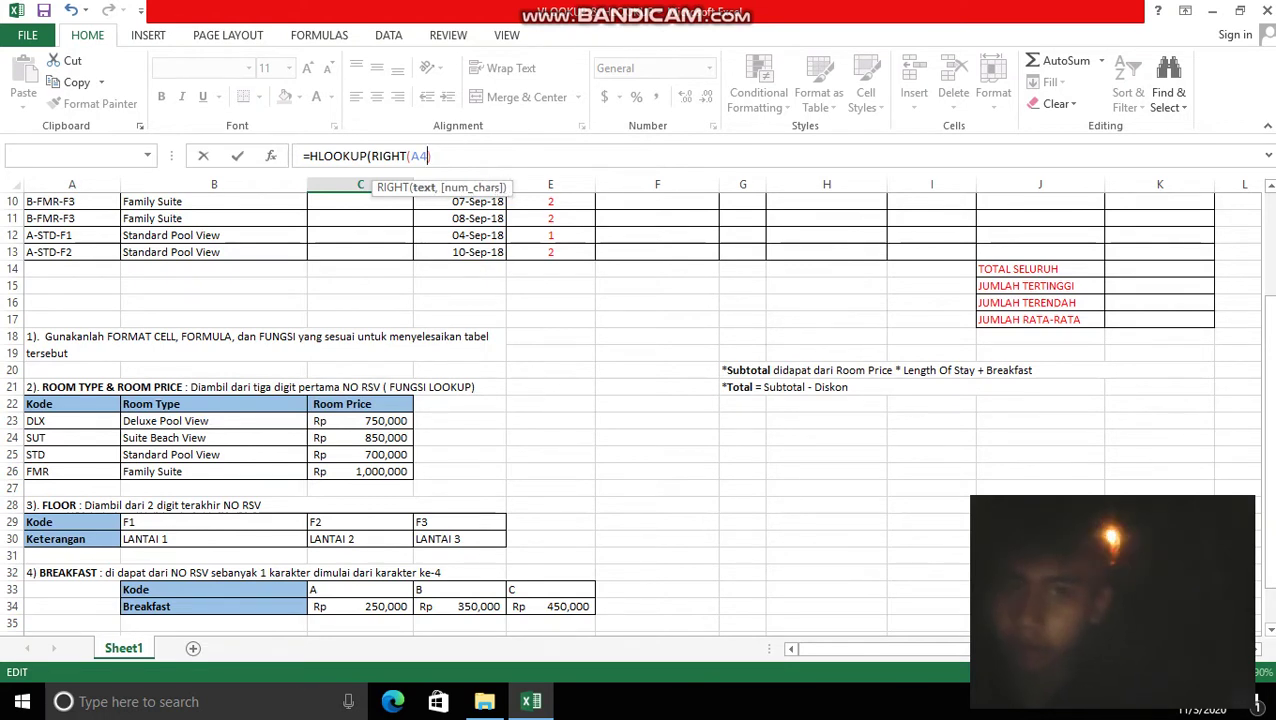
{"action": "key", "text": "Right"}
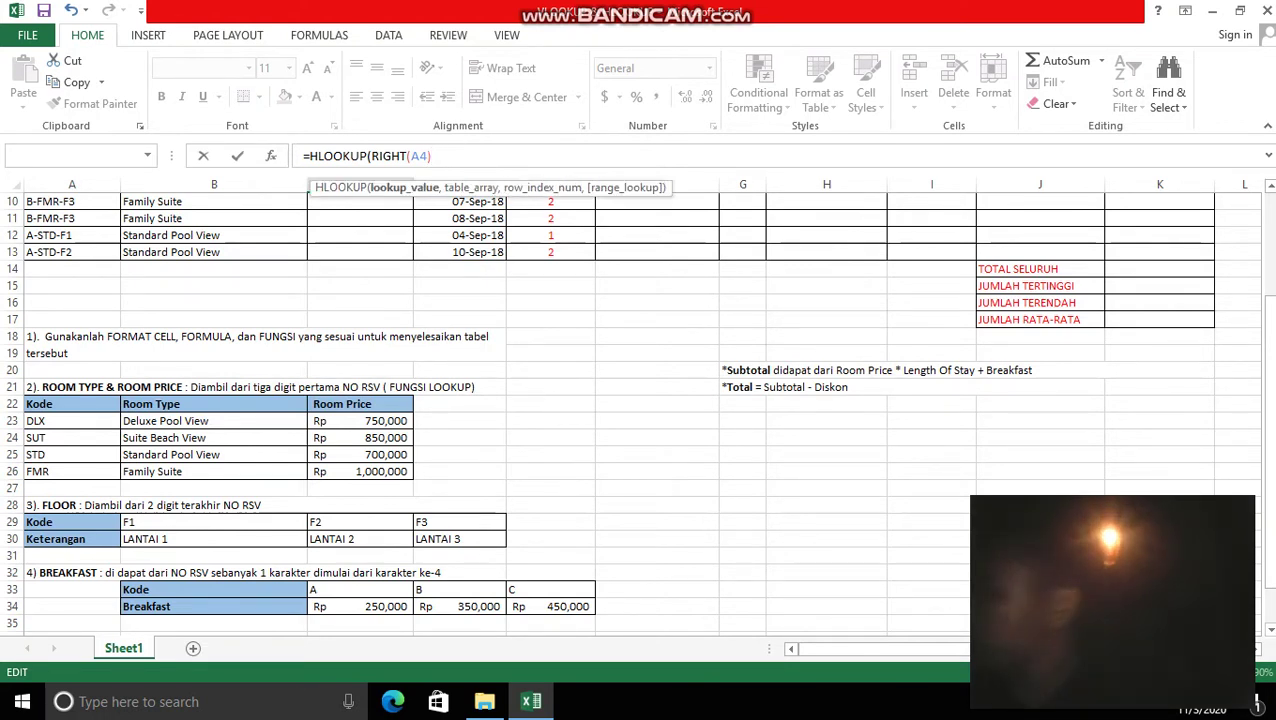
{"action": "key", "text": "BackSpace"}
{"action": "key", "text": "BackSpace"}
{"action": "key", "text": "BackSpace"}
{"action": "key", "text": "BackSpace"}
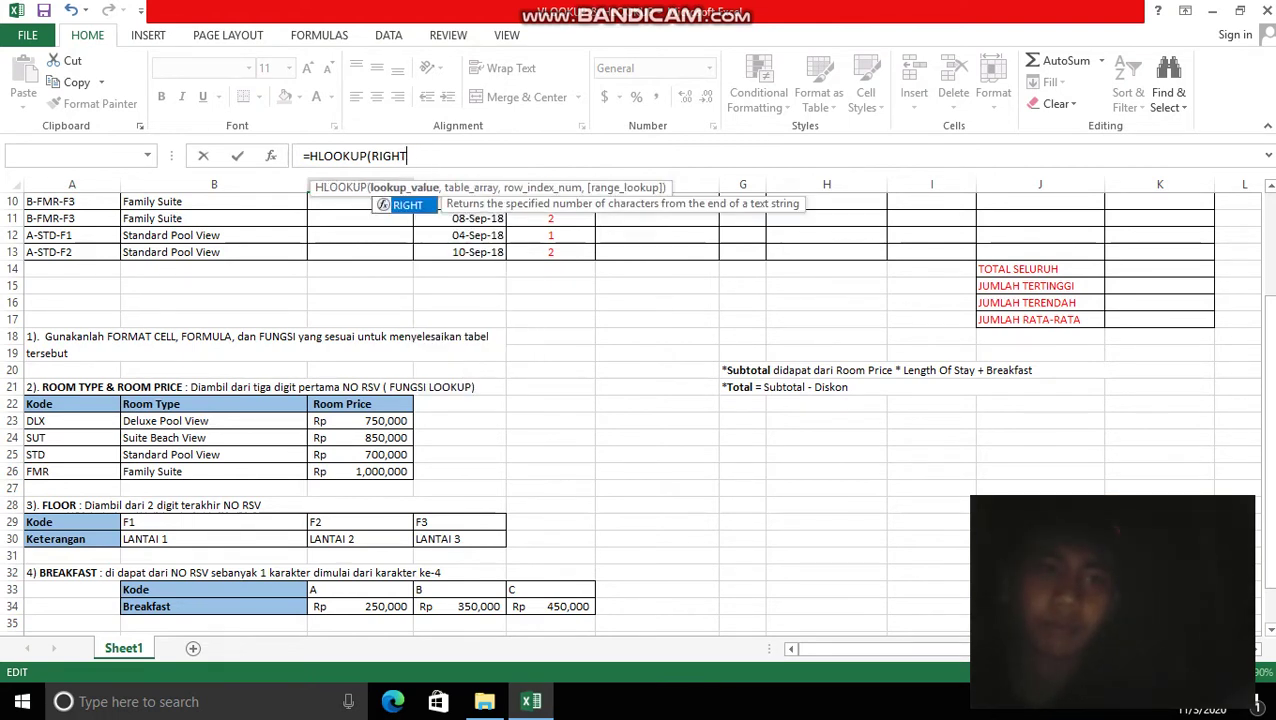
Set the lookup value of the C4 HLOOKUP formula to RIGHT(A4,2)
{"action": "type", "text": "("}
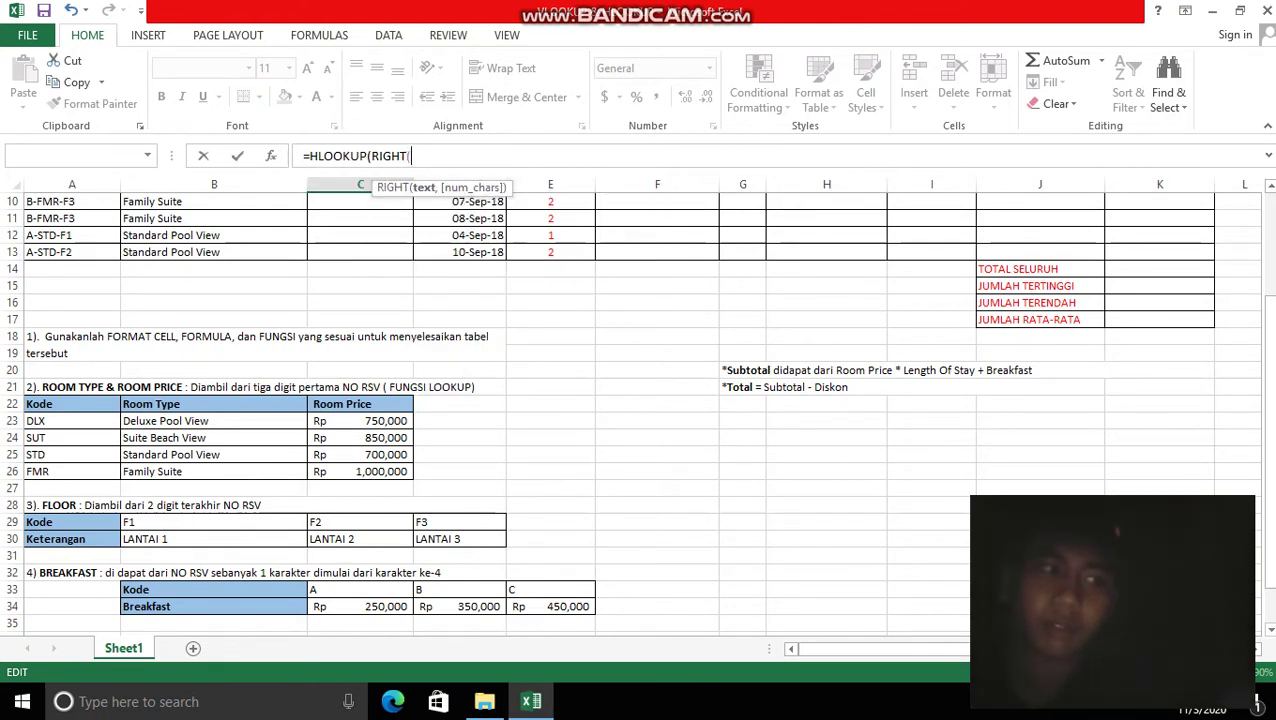
{"action": "scroll", "coordinate": [640, 400], "scroll_direction": "up", "scroll_amount": 2}
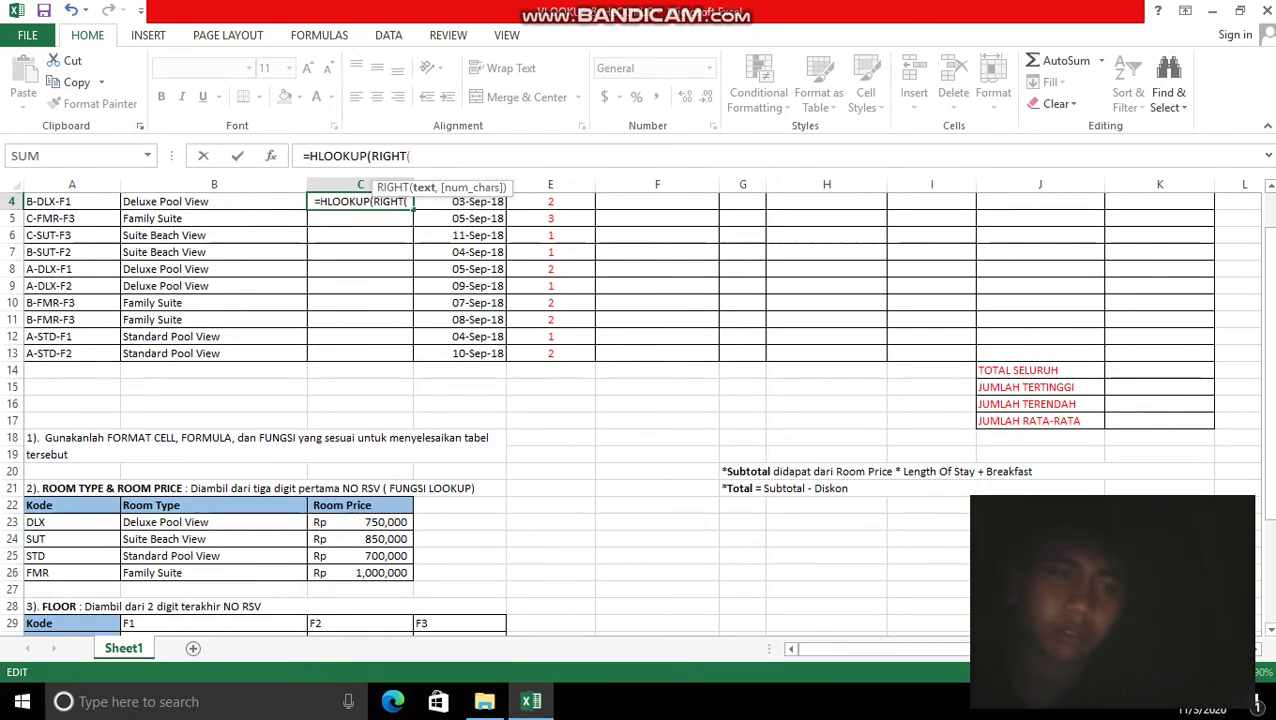
{"action": "left_click", "coordinate": [71, 201]}
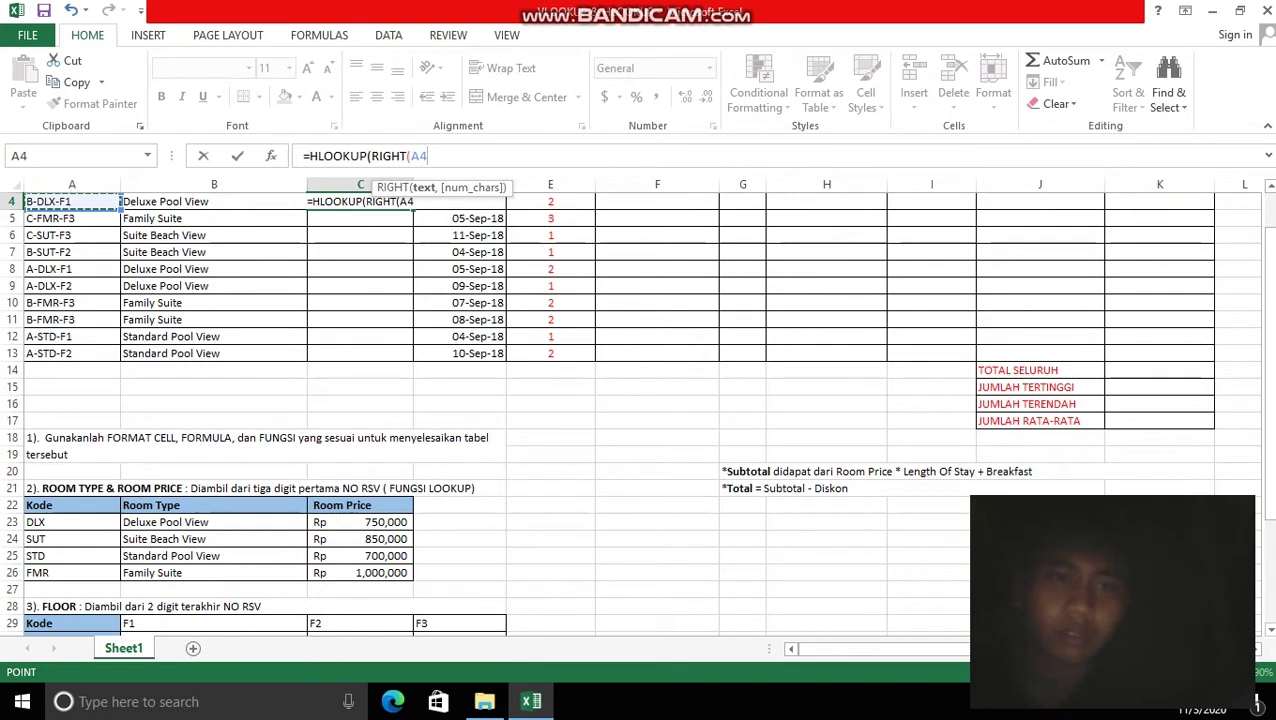
{"action": "type", "text": ","}
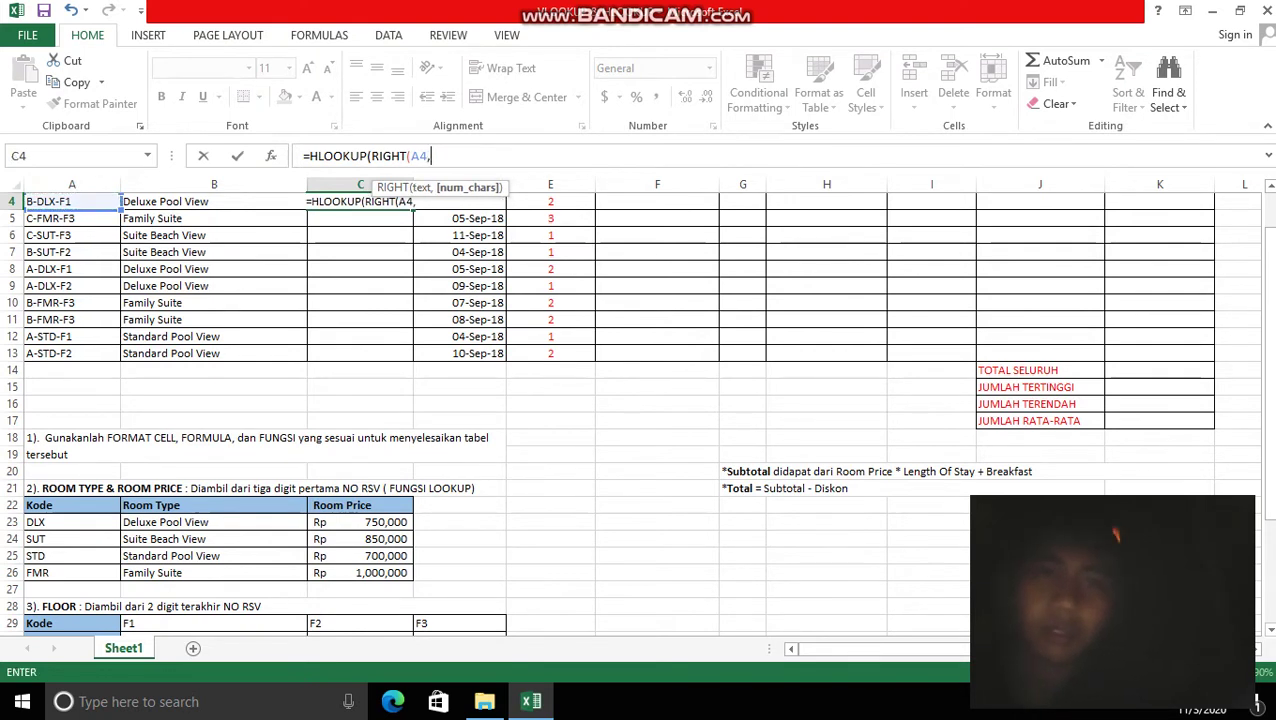
{"action": "type", "text": "2),"}
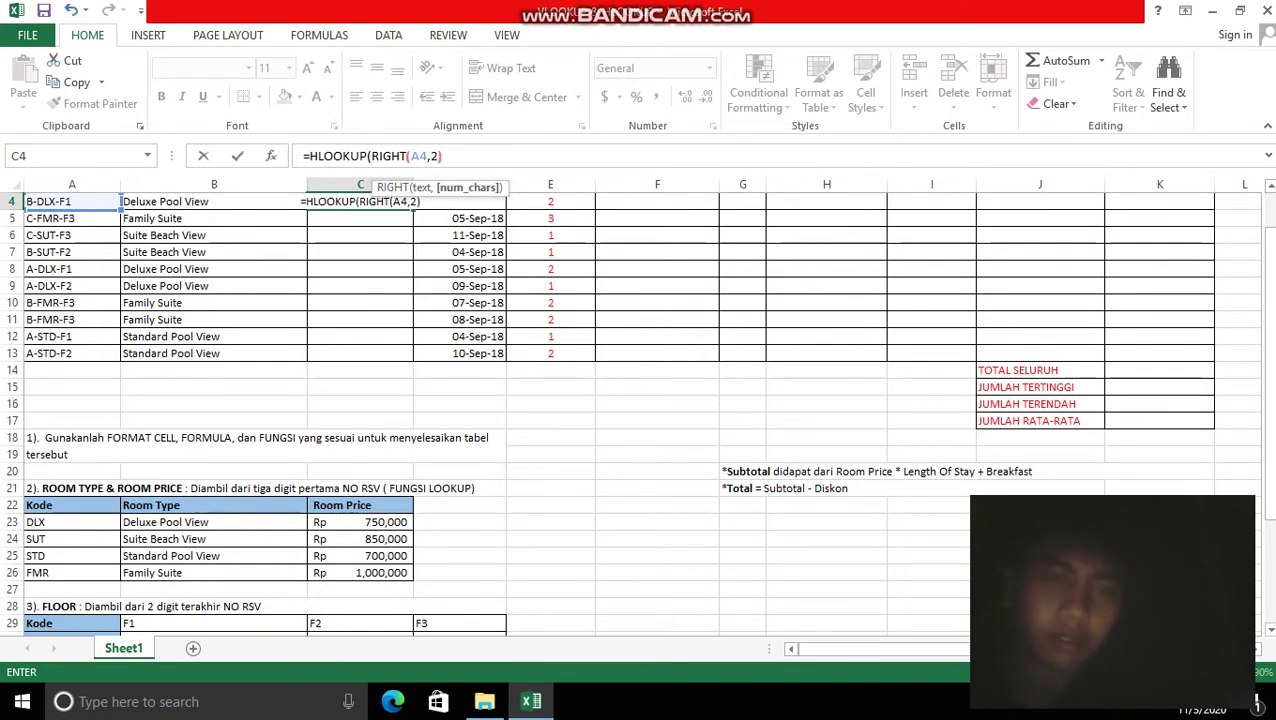
Set the table array of the C4 HLOOKUP formula to the floor codes and descriptions, $B$29:$D$30, as an absolute reference
{"action": "scroll", "coordinate": [640, 400], "scroll_direction": "down", "scroll_amount": 2}
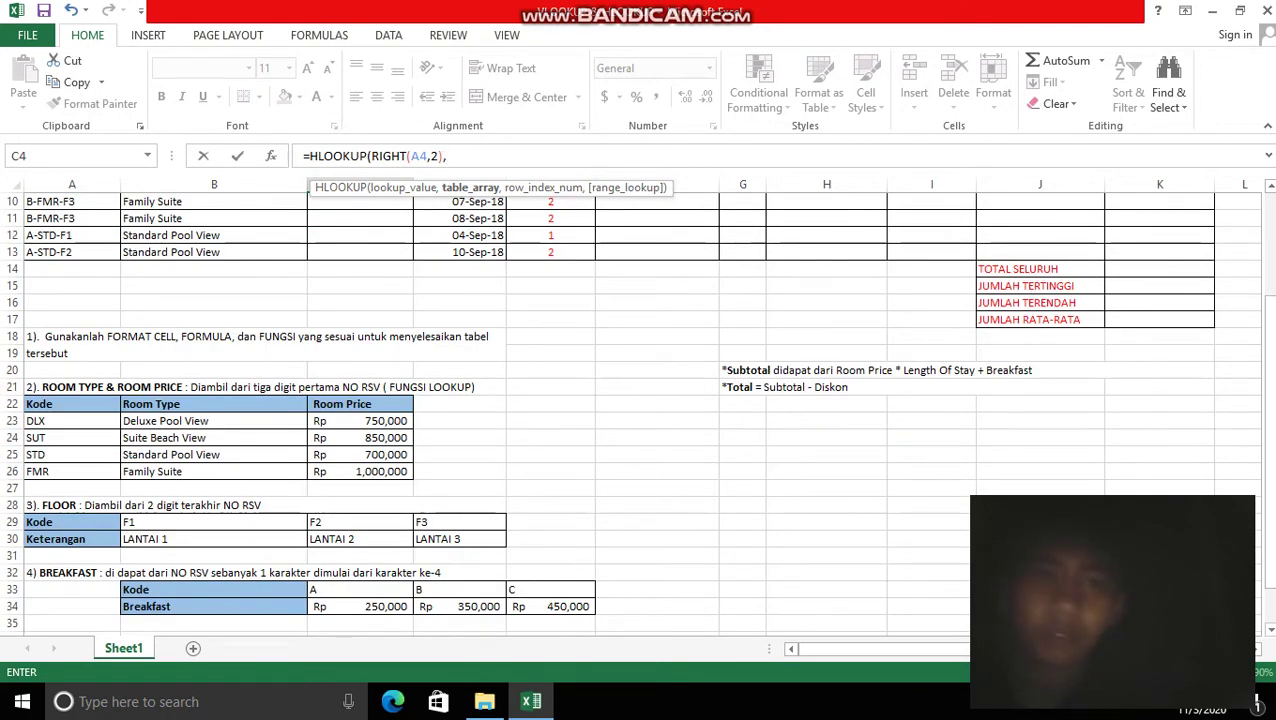
{"action": "left_click_drag", "start_coordinate": [150, 522], "coordinate": [495, 545]}
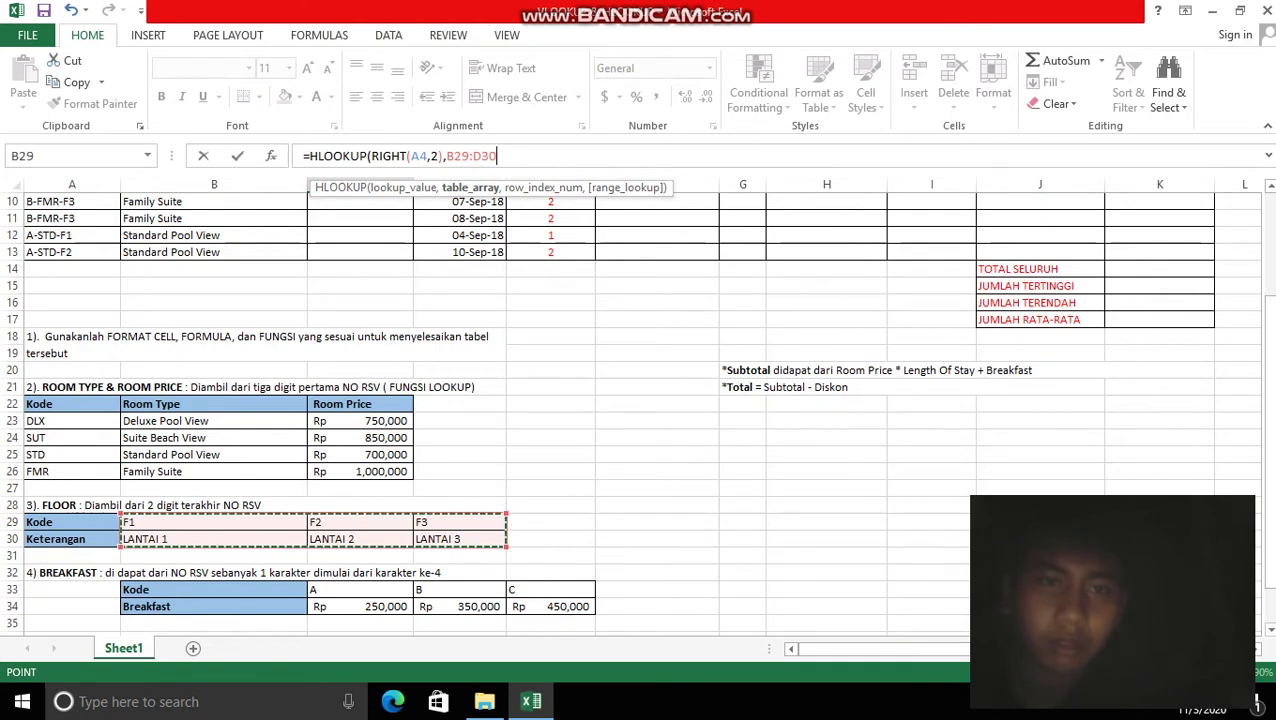
{"action": "key", "text": "F4"}
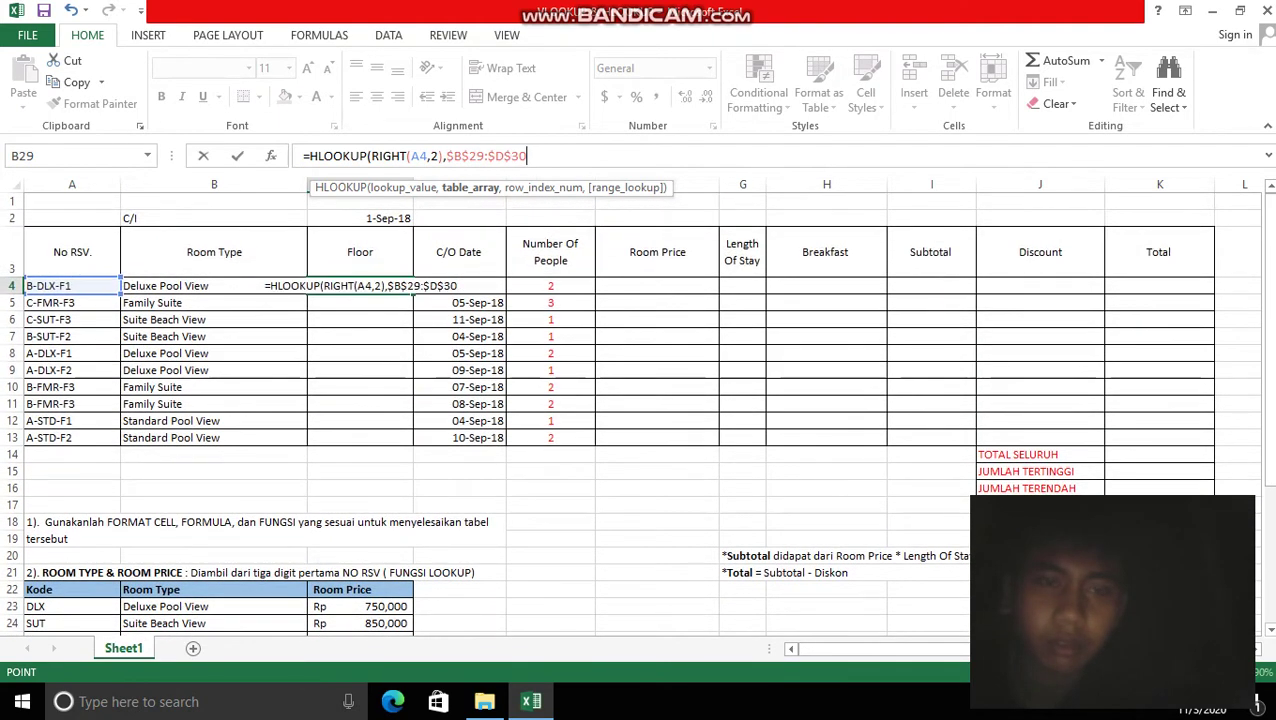
Finish the C4 HLOOKUP formula with row index 2 and FALSE, and fill it down the Floor column to C13
{"action": "type", "text": ",2"}
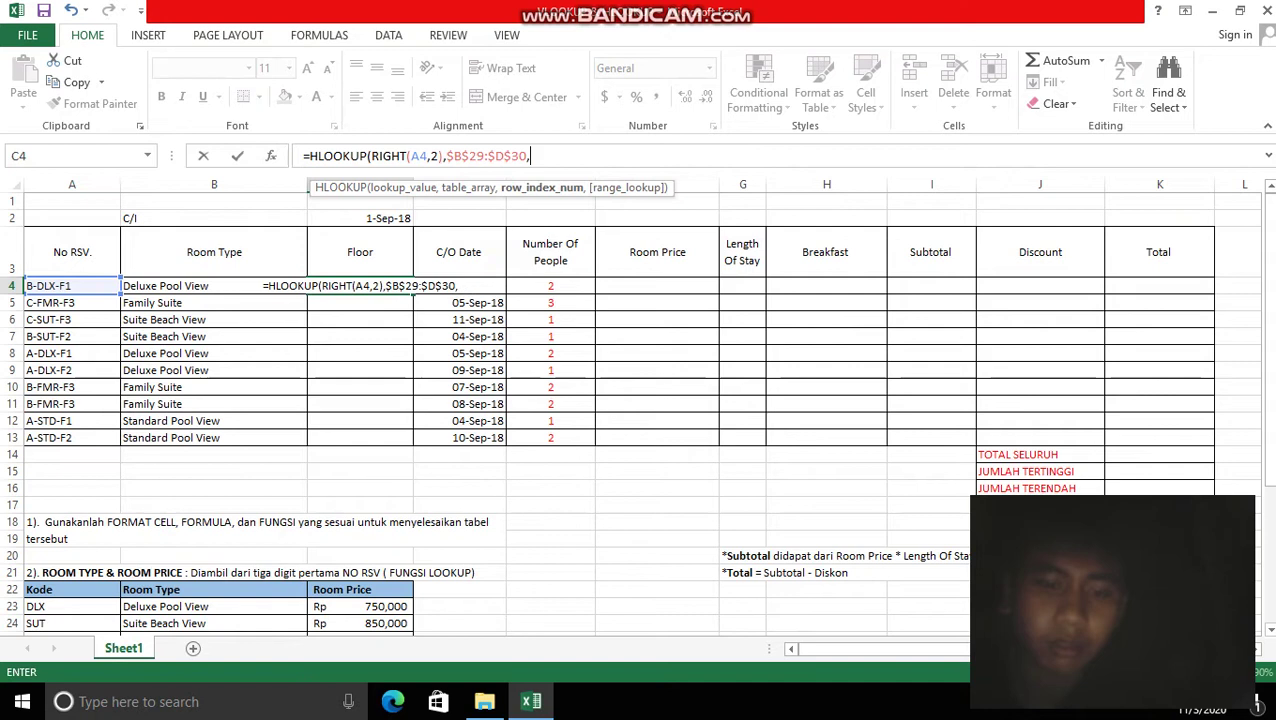
{"action": "type", "text": ",F"}
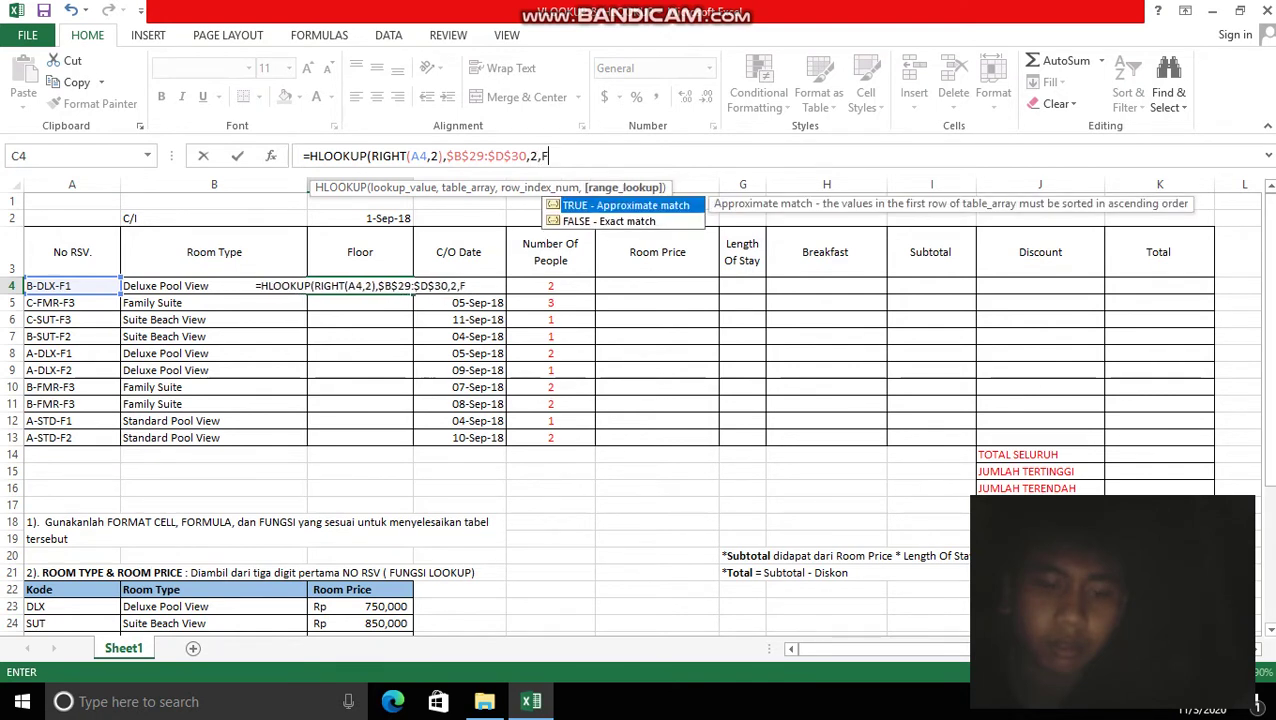
{"action": "type", "text": "ALSE"}
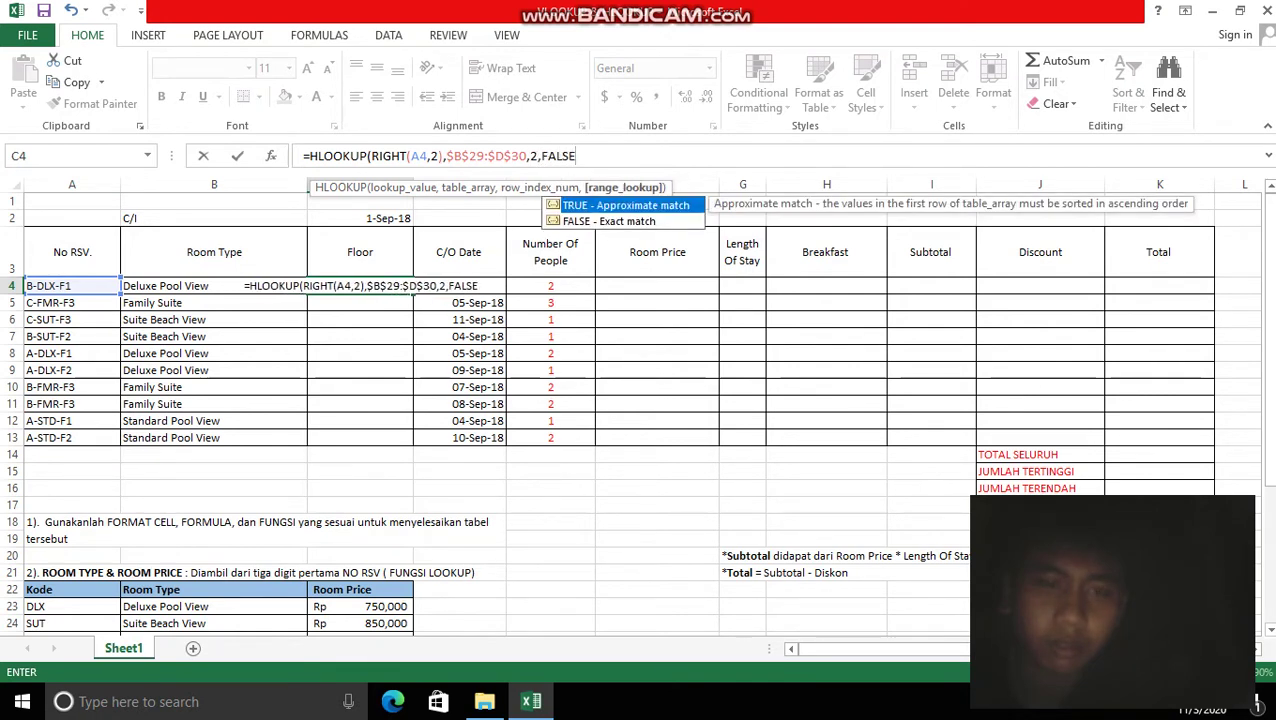
{"action": "type", "text": ")"}
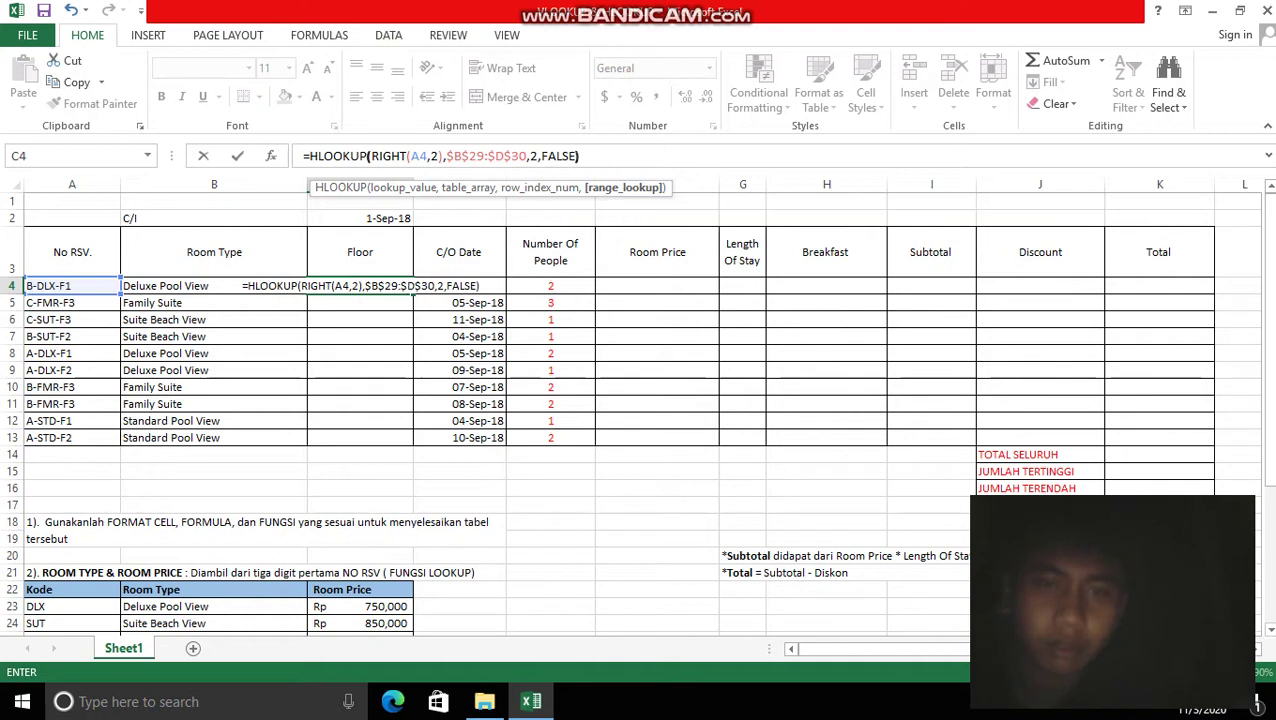
{"action": "key", "text": "Return"}
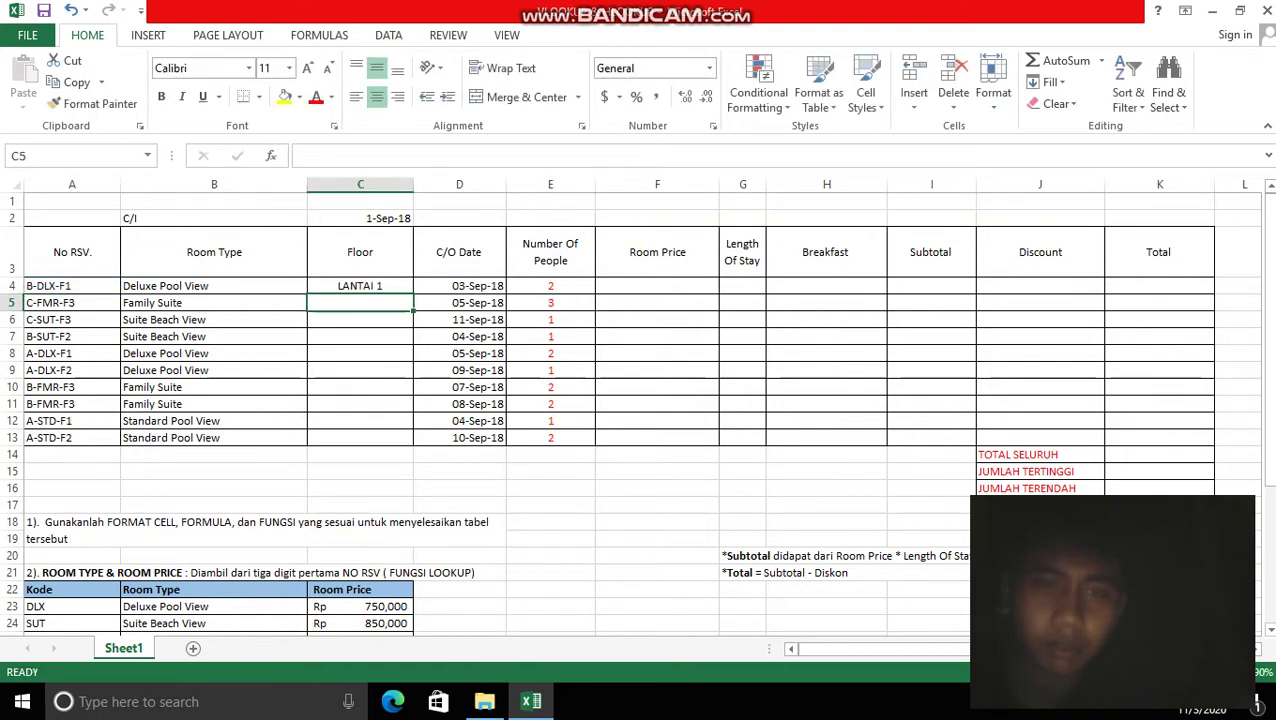
{"action": "left_click", "coordinate": [360, 286]}
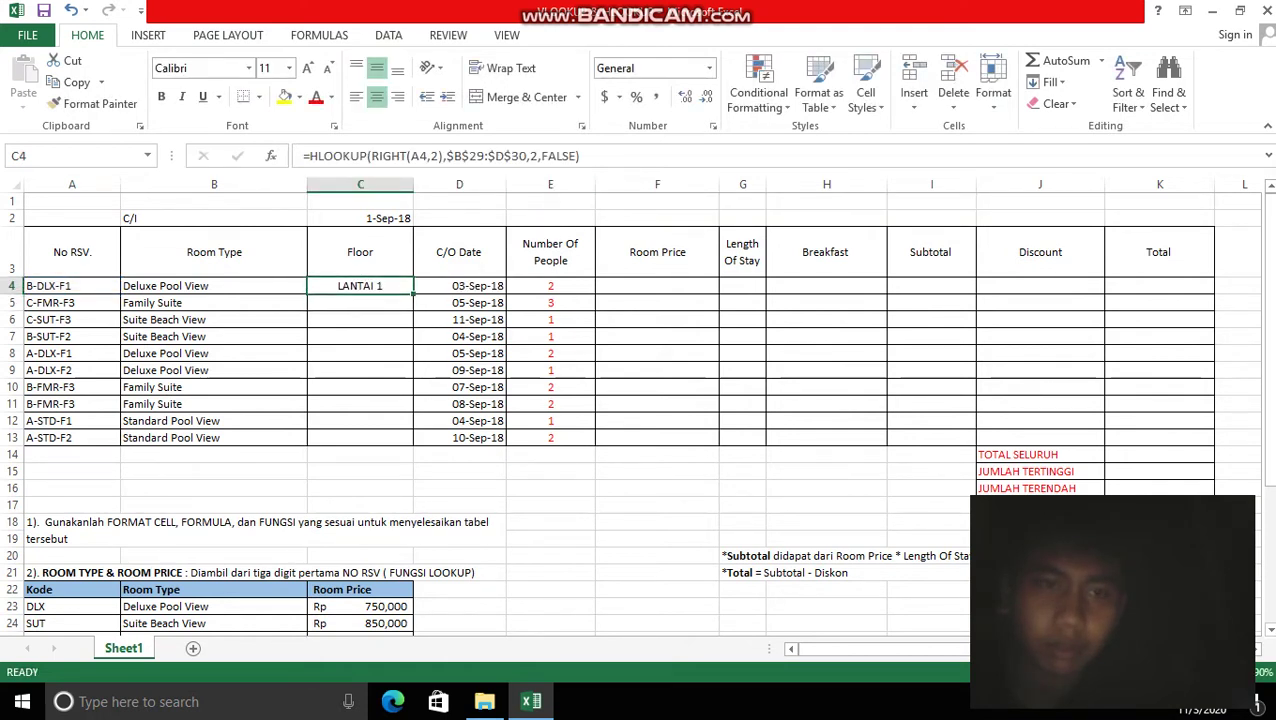
{"action": "left_click_drag", "start_coordinate": [412, 294], "coordinate": [412, 444]}
Start a lookup formula in the first Room Price cell, F4, with a MID function on A4 as its lookup value
{"action": "left_click", "coordinate": [656, 286]}
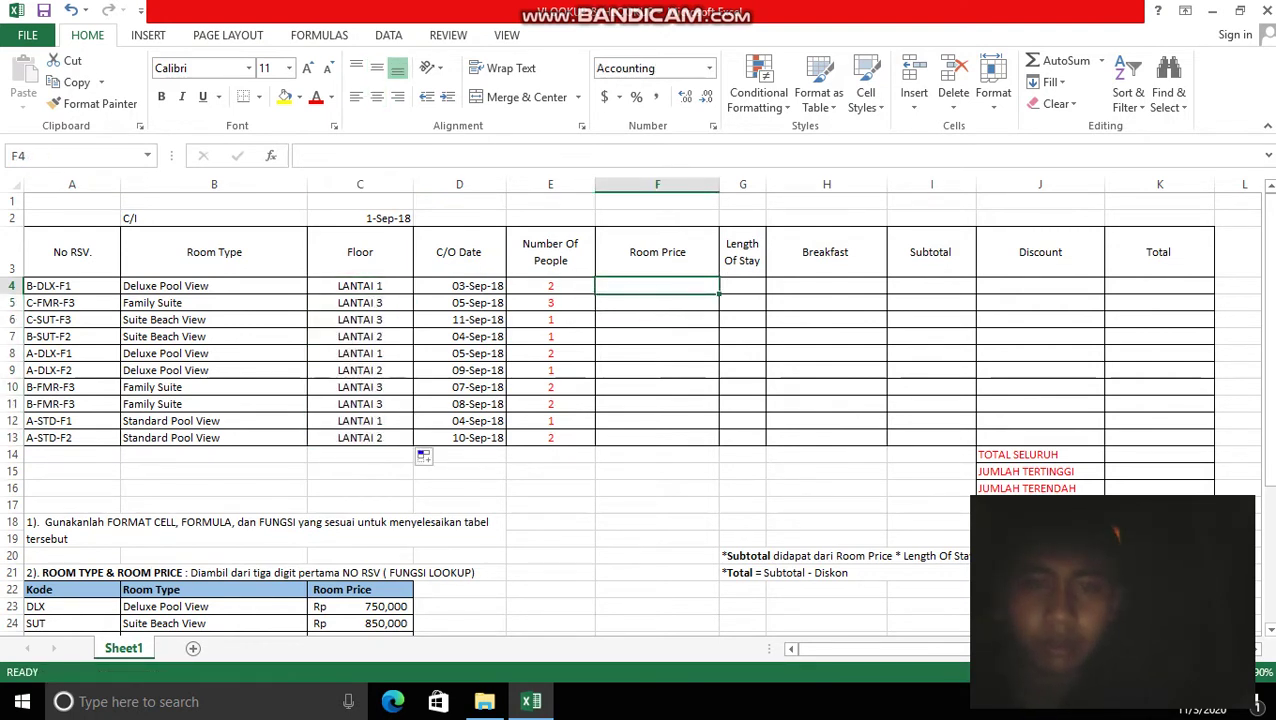
{"action": "type", "text": "=VLOO"}
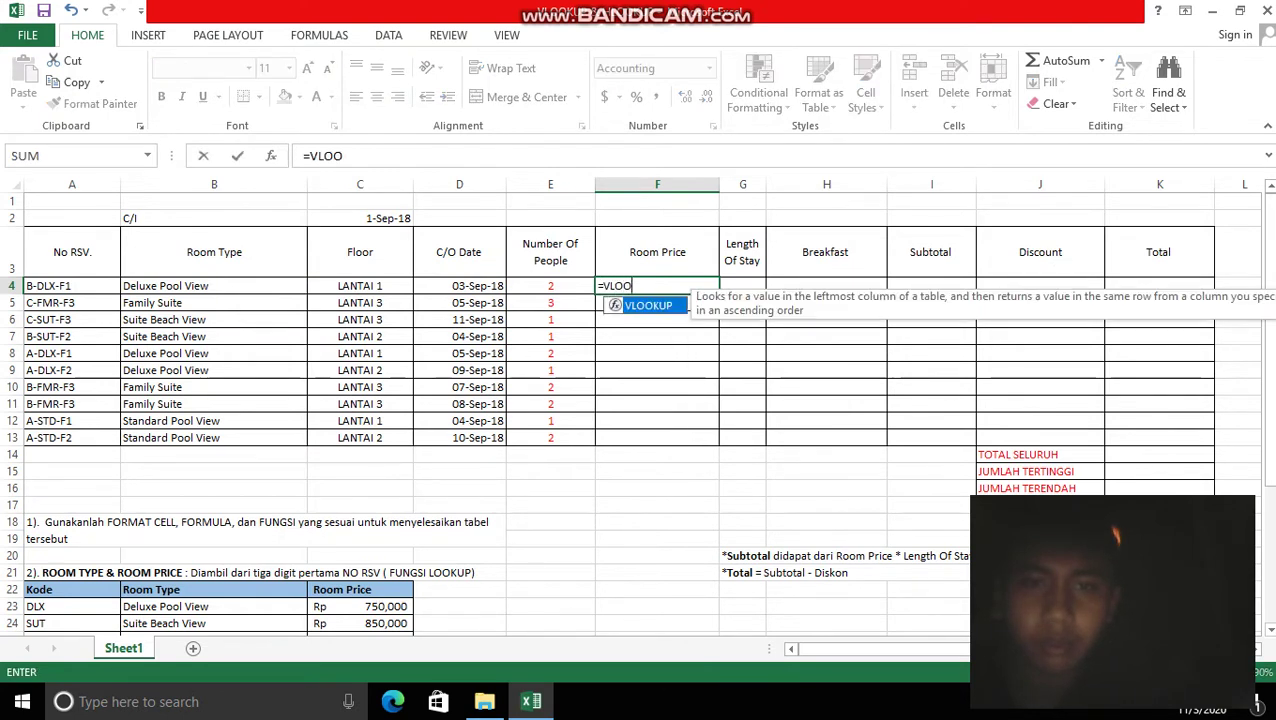
{"action": "type", "text": "KOP"}
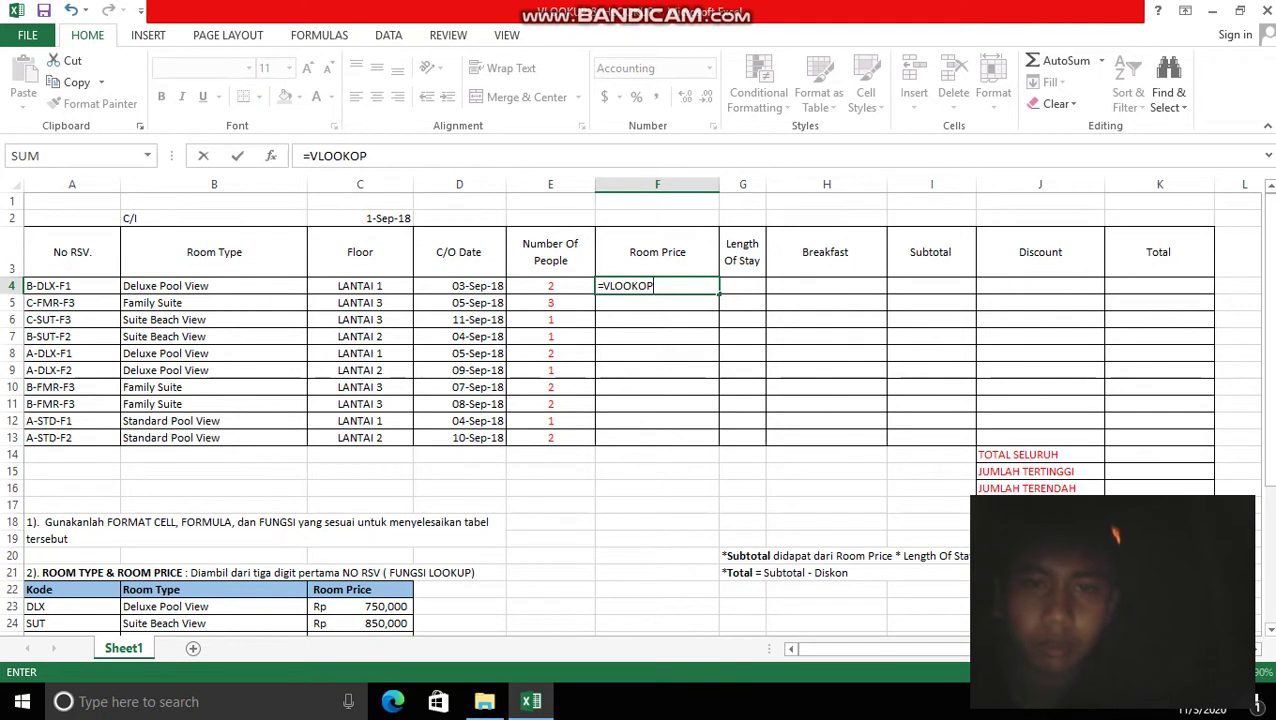
{"action": "type", "text": "(MID"}
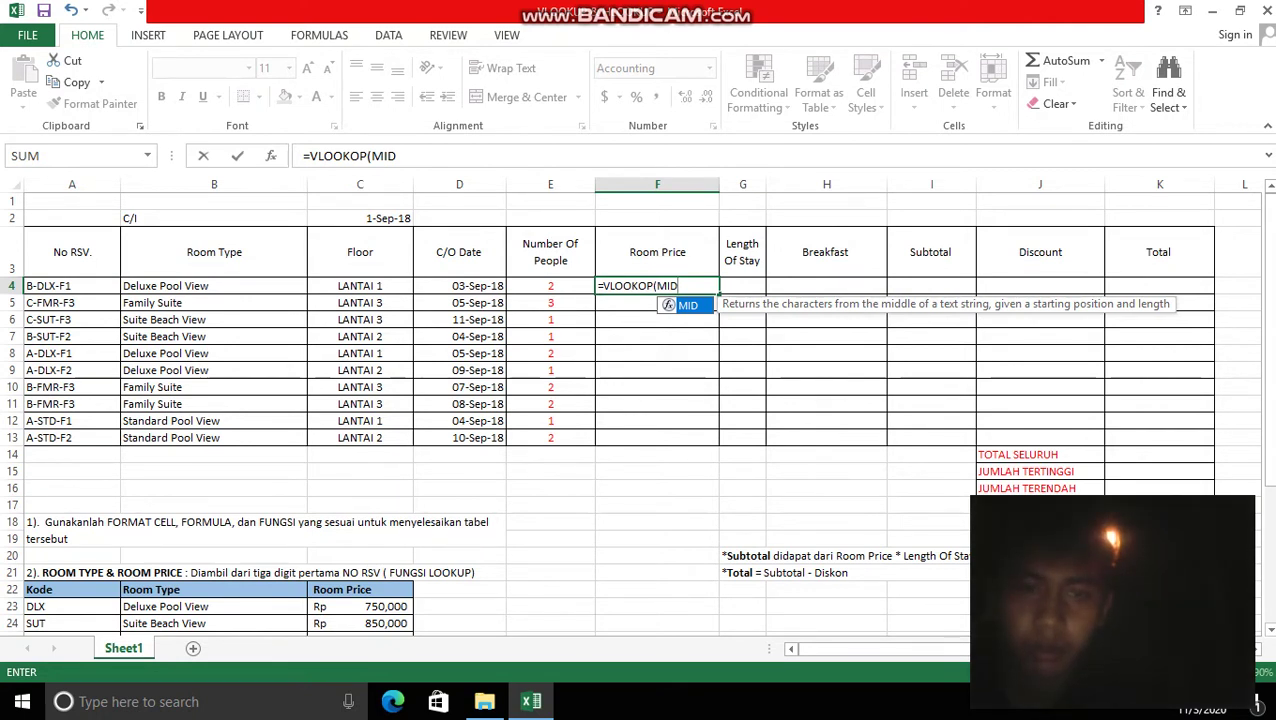
{"action": "type", "text": "("}
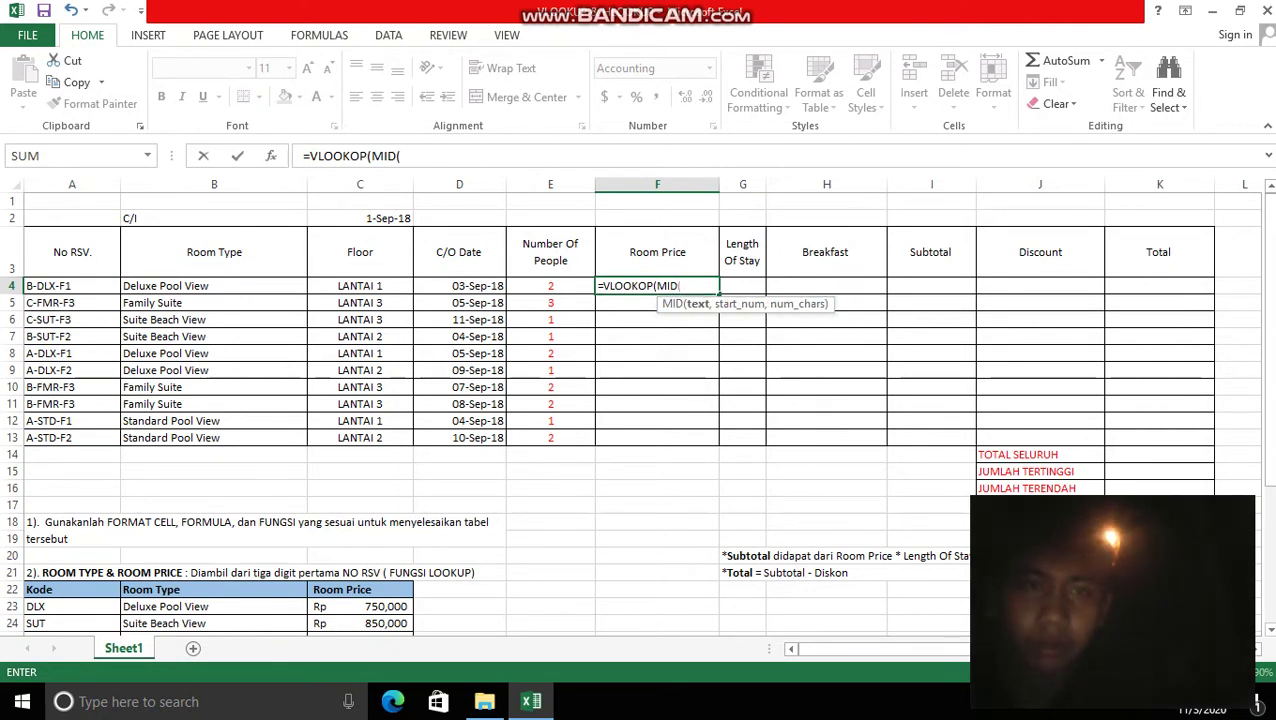
{"action": "left_click", "coordinate": [71, 286]}
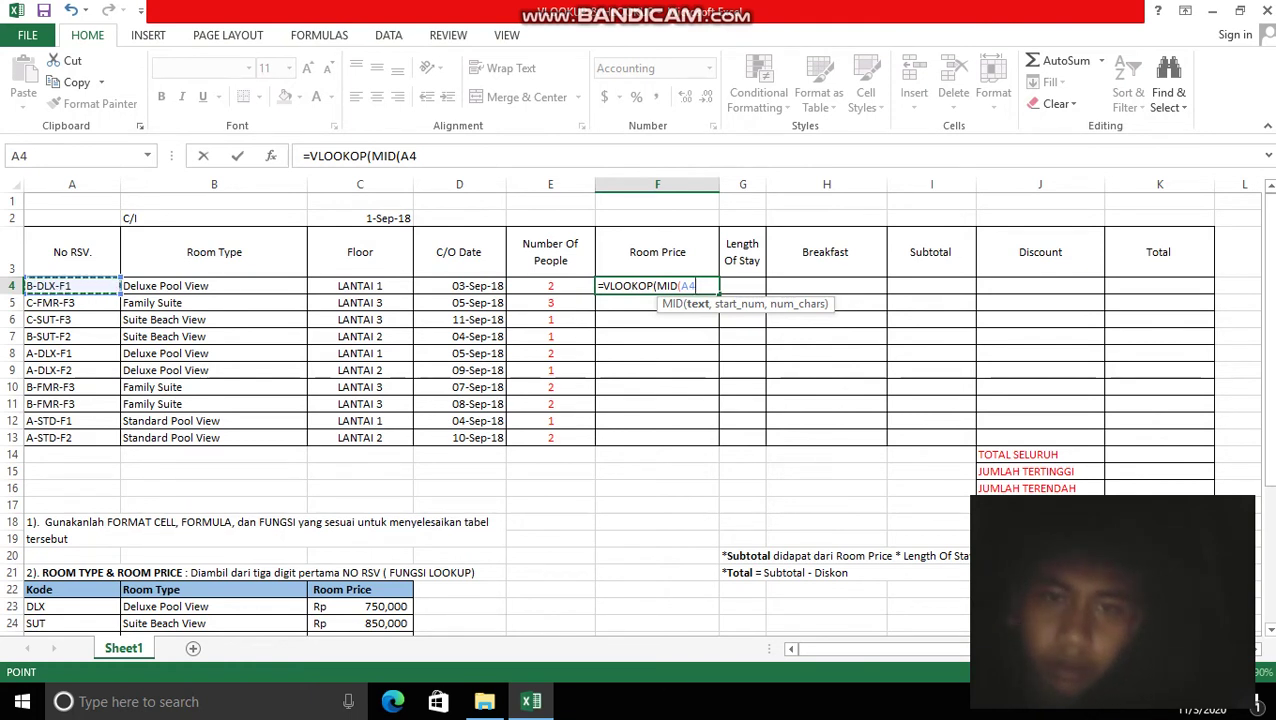
Correct the function name in F4 to VLOOKUP and complete its lookup value as MID(A4,3,3)
{"action": "left_click", "coordinate": [647, 286]}
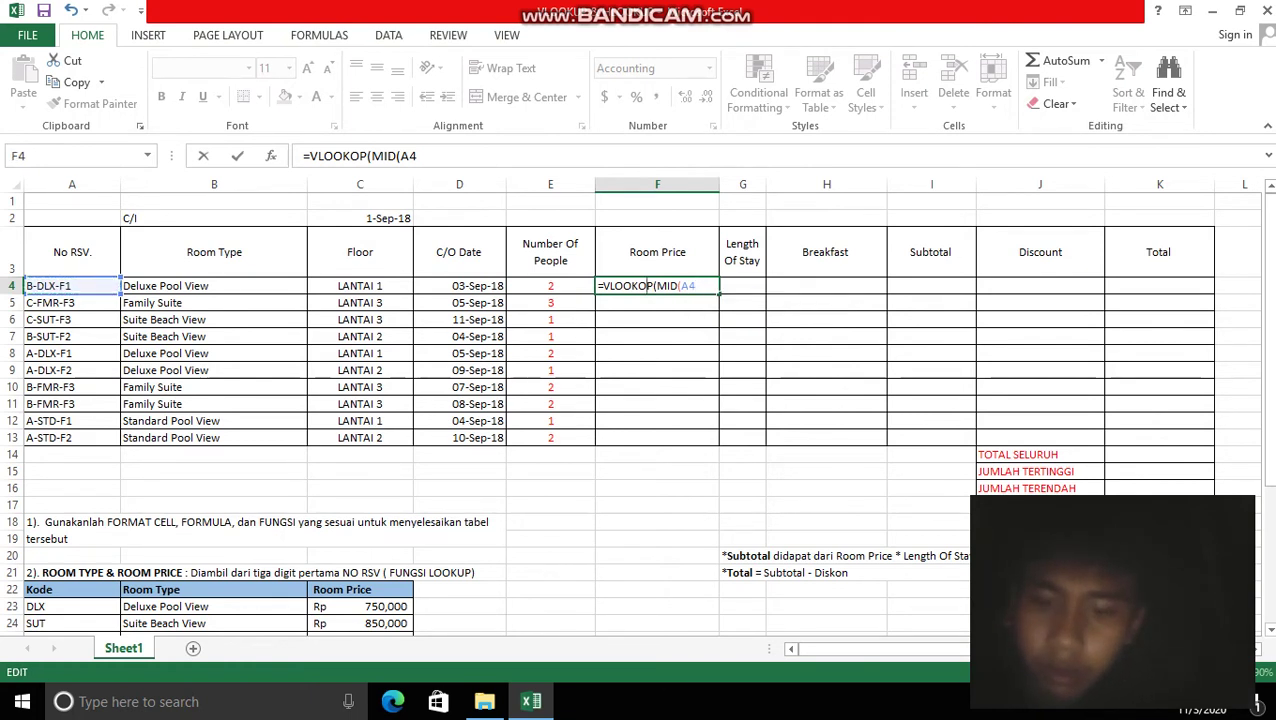
{"action": "key", "text": "BackSpace"}
{"action": "type", "text": "U"}
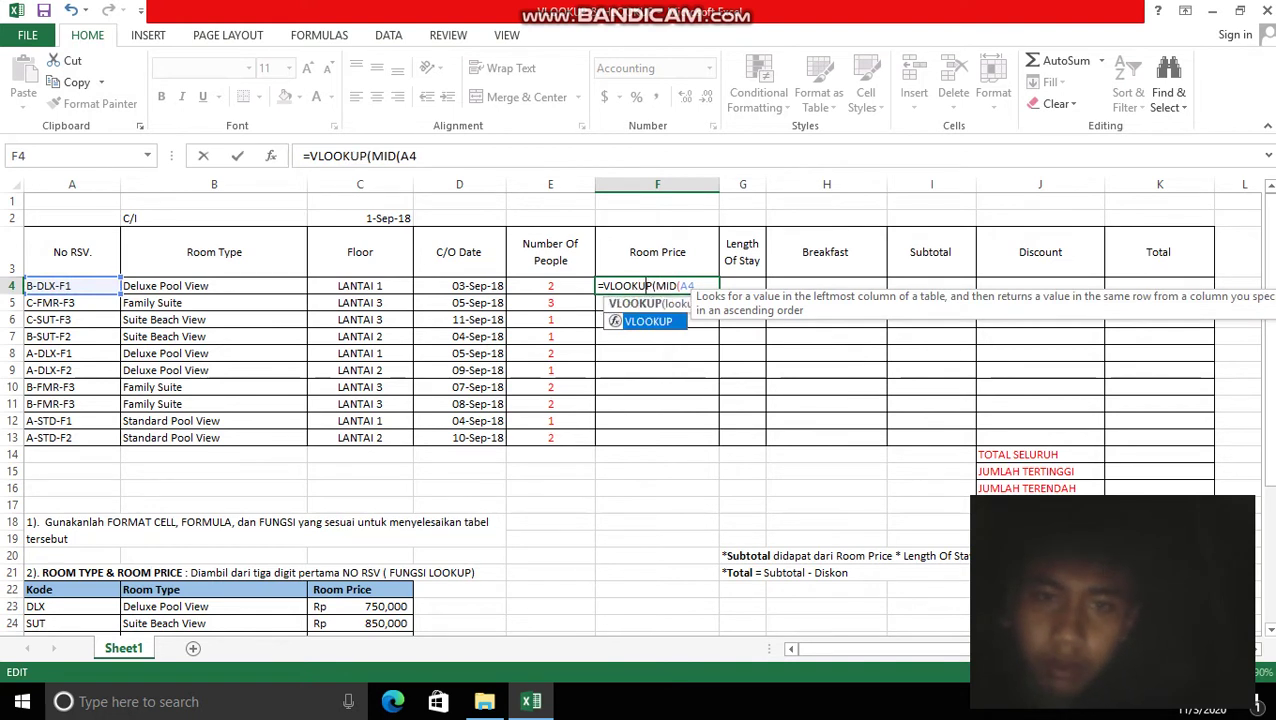
{"action": "key", "text": "End"}
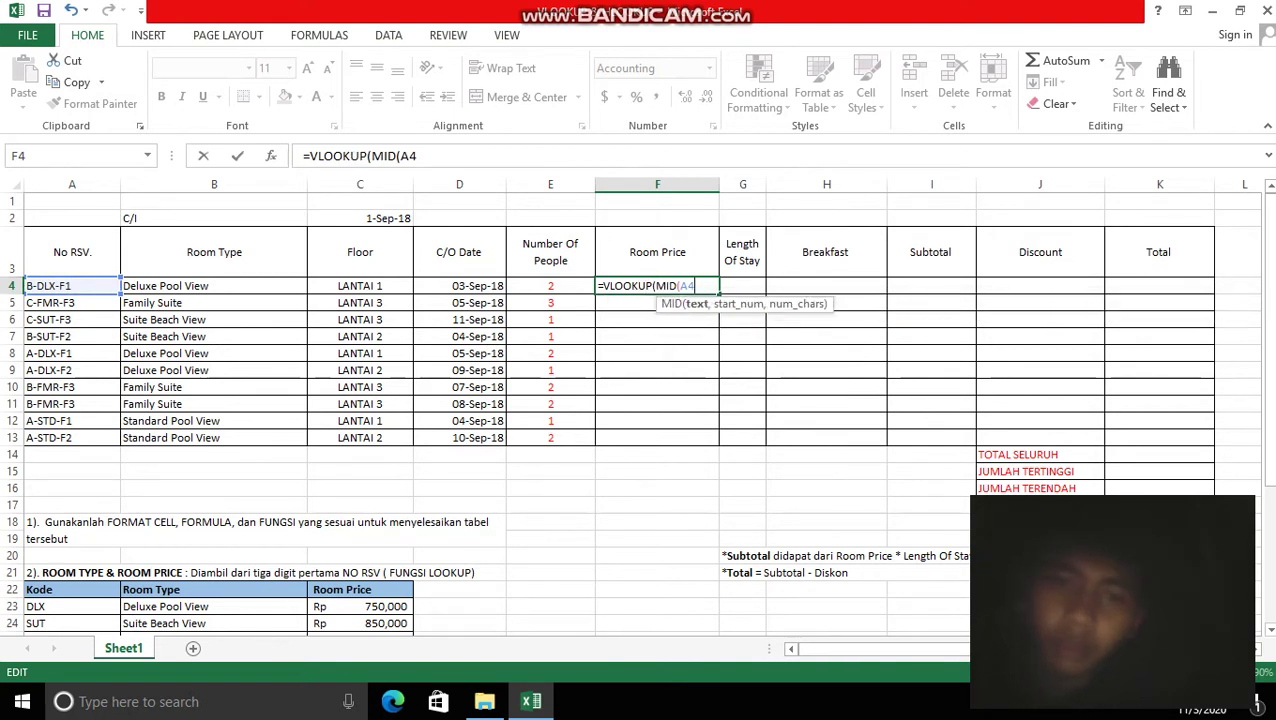
{"action": "type", "text": ","}
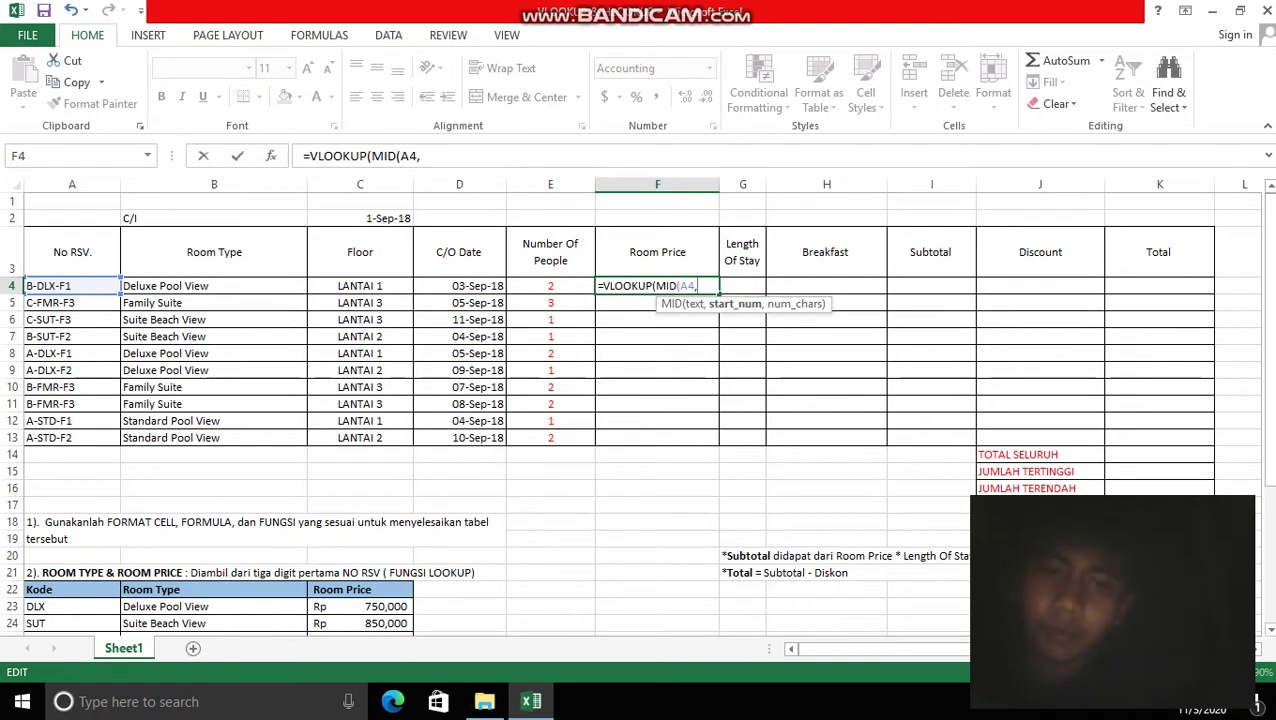
{"action": "type", "text": "3,"}
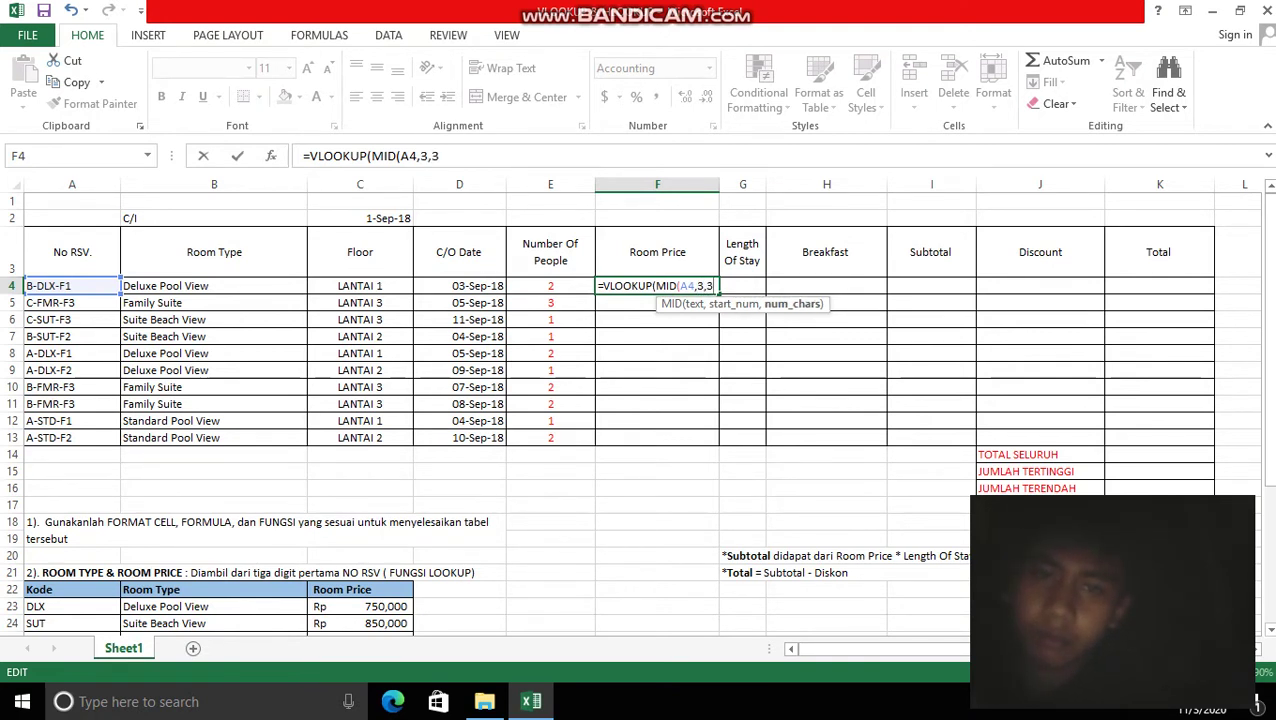
{"action": "type", "text": "3),"}
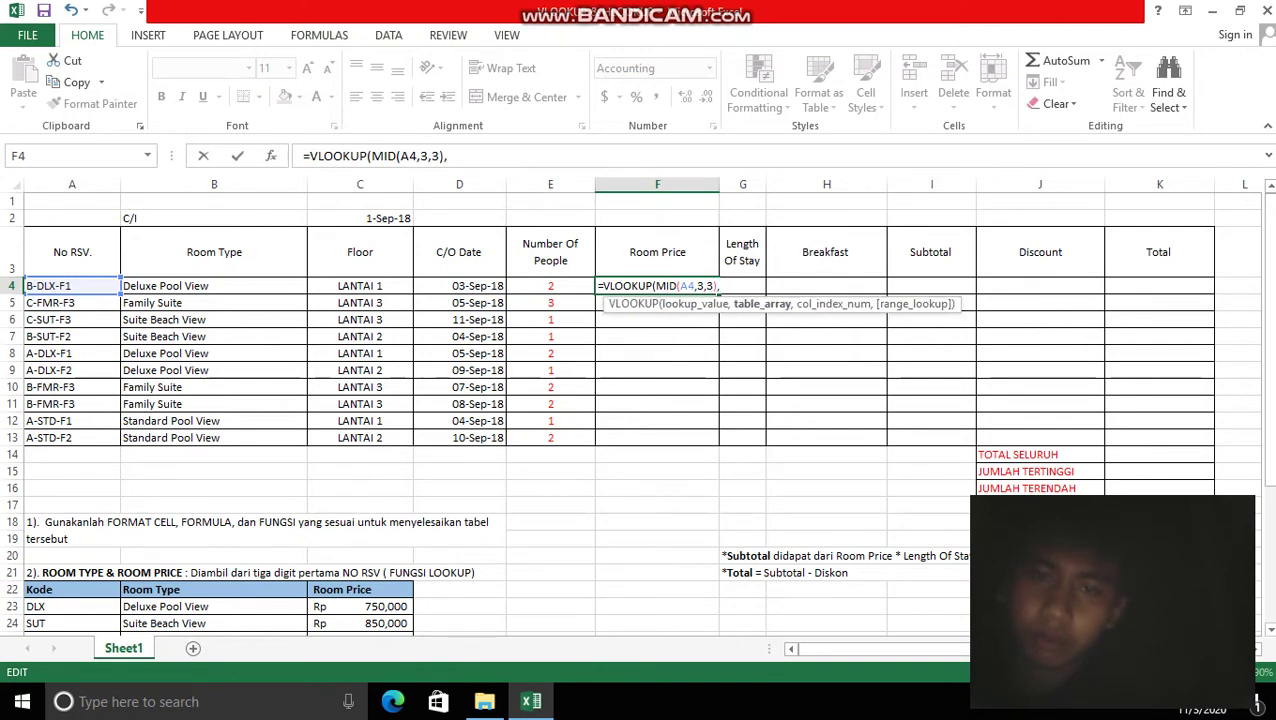
Set the table array of the F4 VLOOKUP formula to the room type and price table, $A$23:$C$26, as an absolute reference
{"action": "scroll", "coordinate": [630, 410], "scroll_direction": "down", "scroll_amount": 2}
{"action": "left_click_drag", "start_coordinate": [60, 471], "coordinate": [405, 524]}
{"action": "key", "text": "F4"}
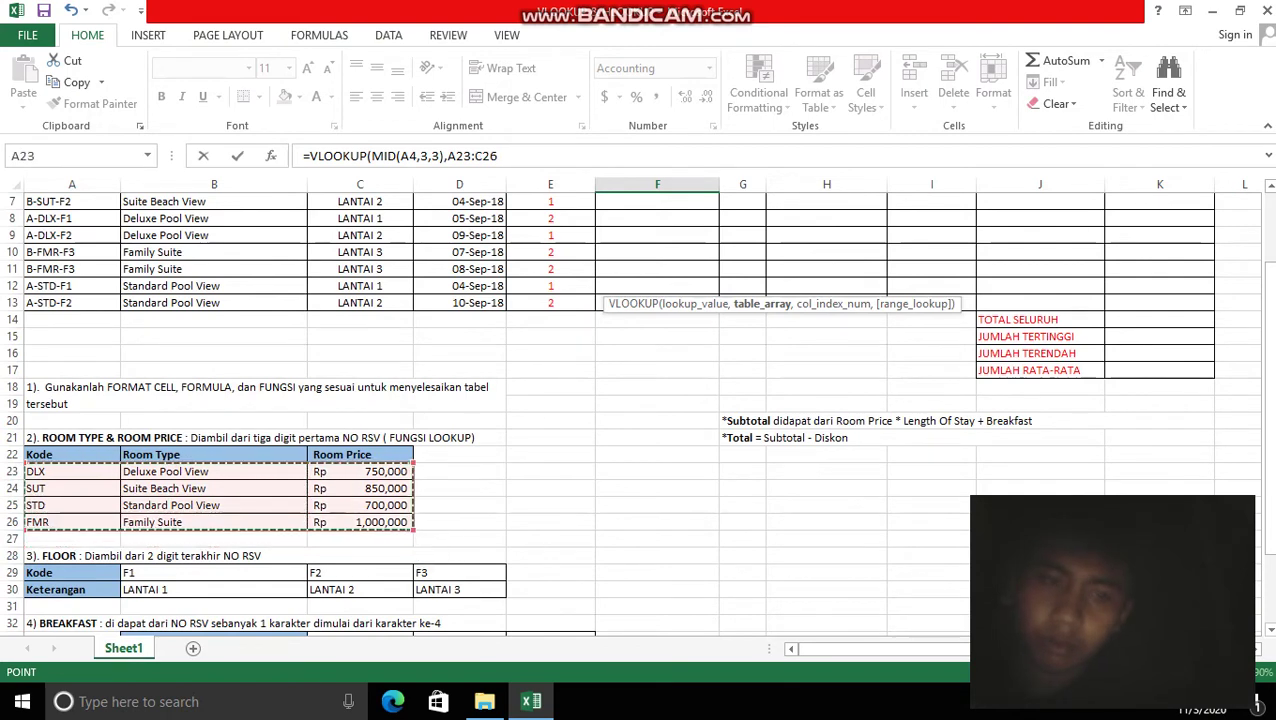
{"action": "scroll", "coordinate": [630, 410], "scroll_direction": "up", "scroll_amount": 2}
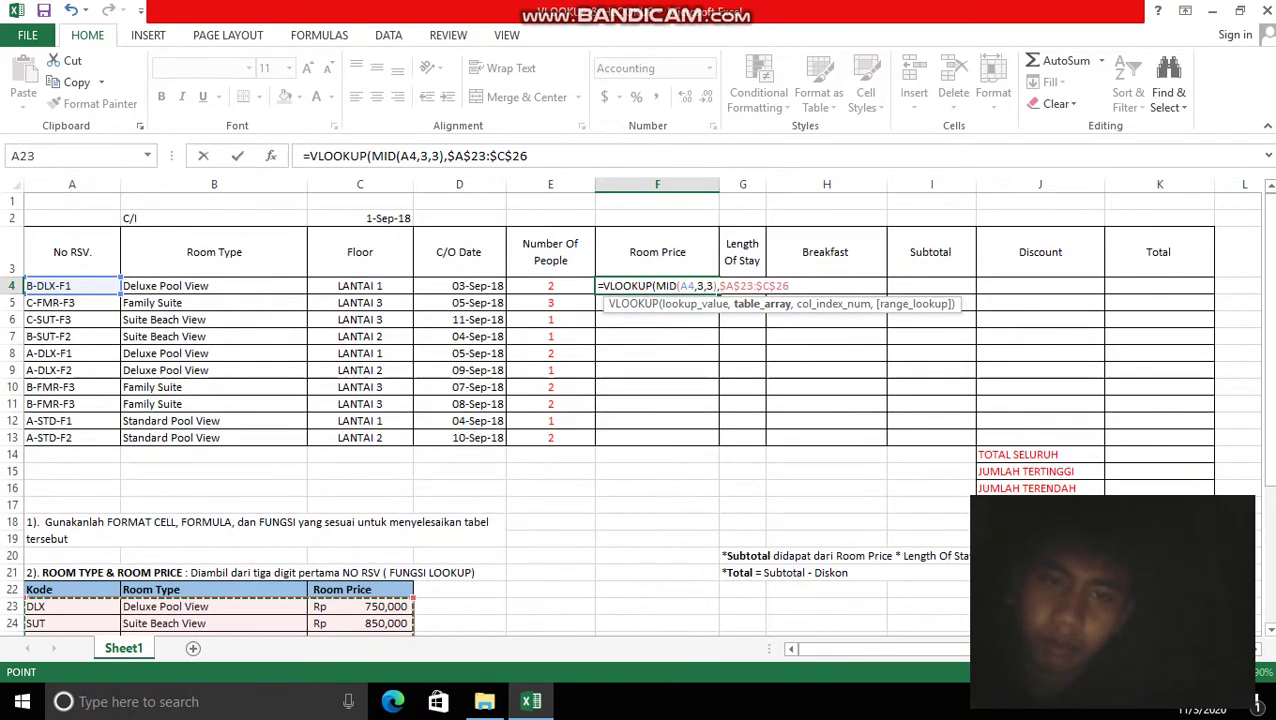
Finish the F4 VLOOKUP formula with column index 3 and FALSE, and fill it down the Room Price column to F13
{"action": "type", "text": ",3,"}
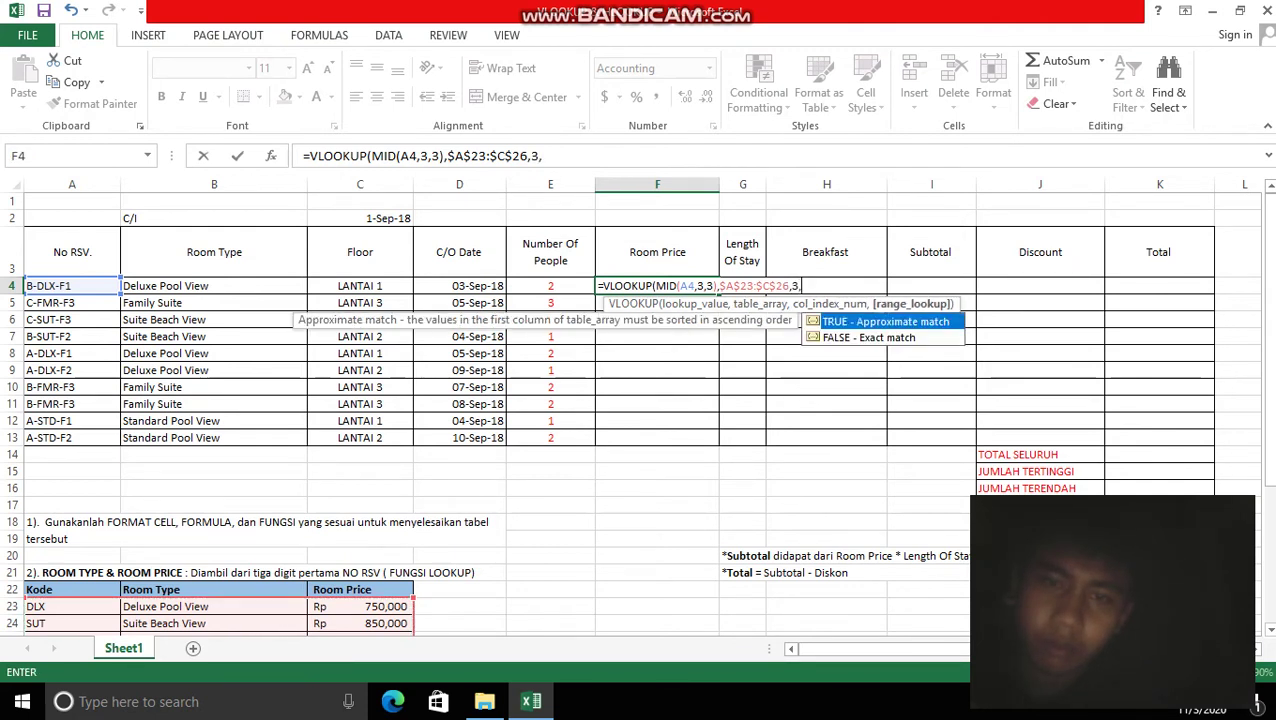
{"action": "type", "text": "FAL"}
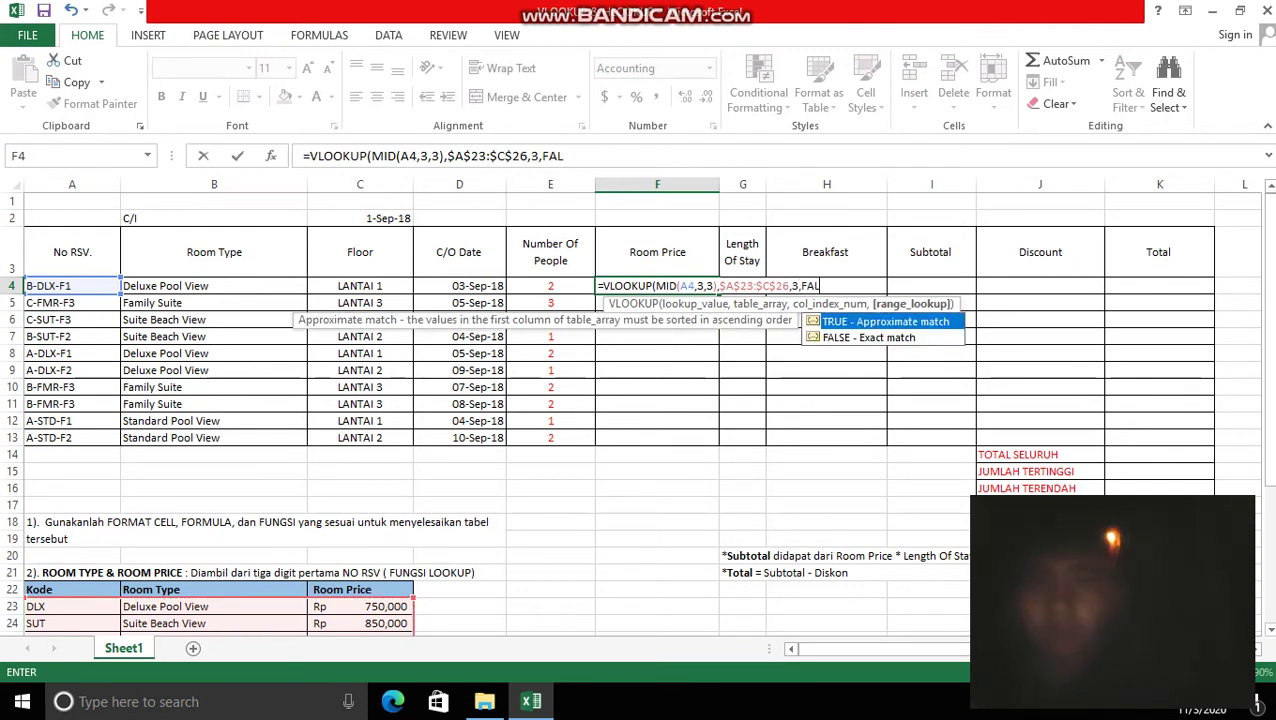
{"action": "type", "text": "SE)"}
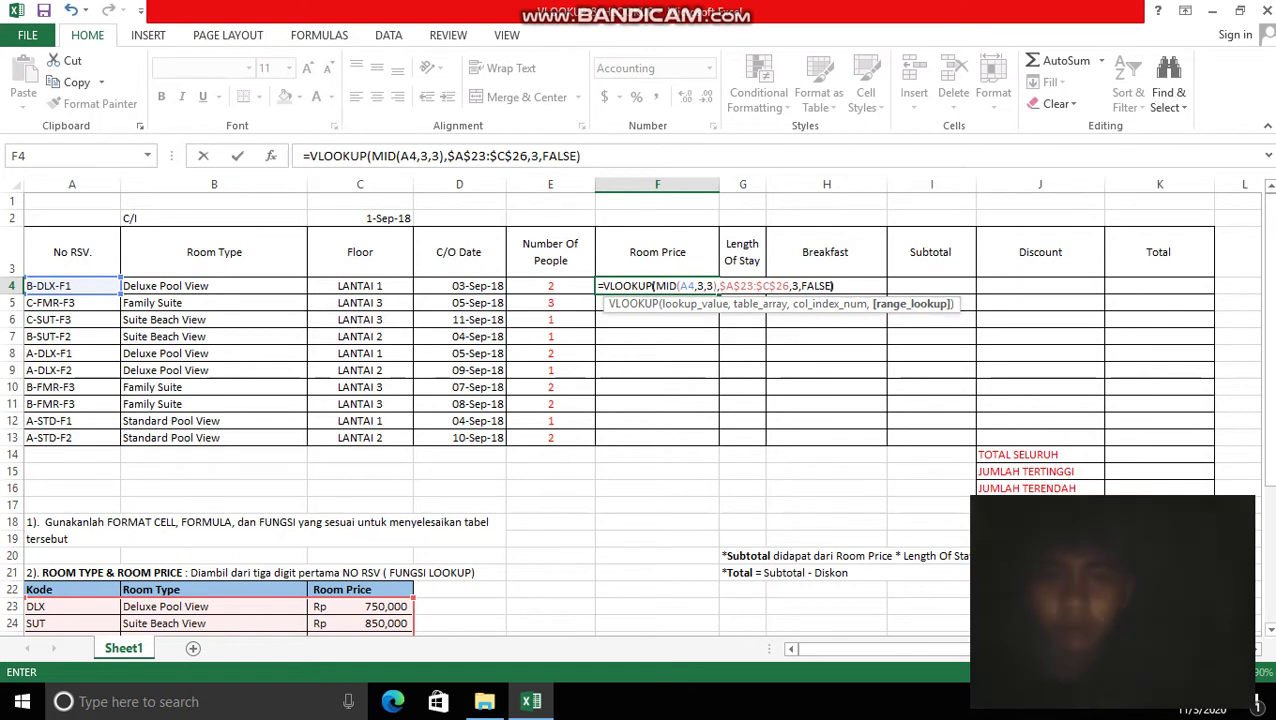
{"action": "key", "text": "Return"}
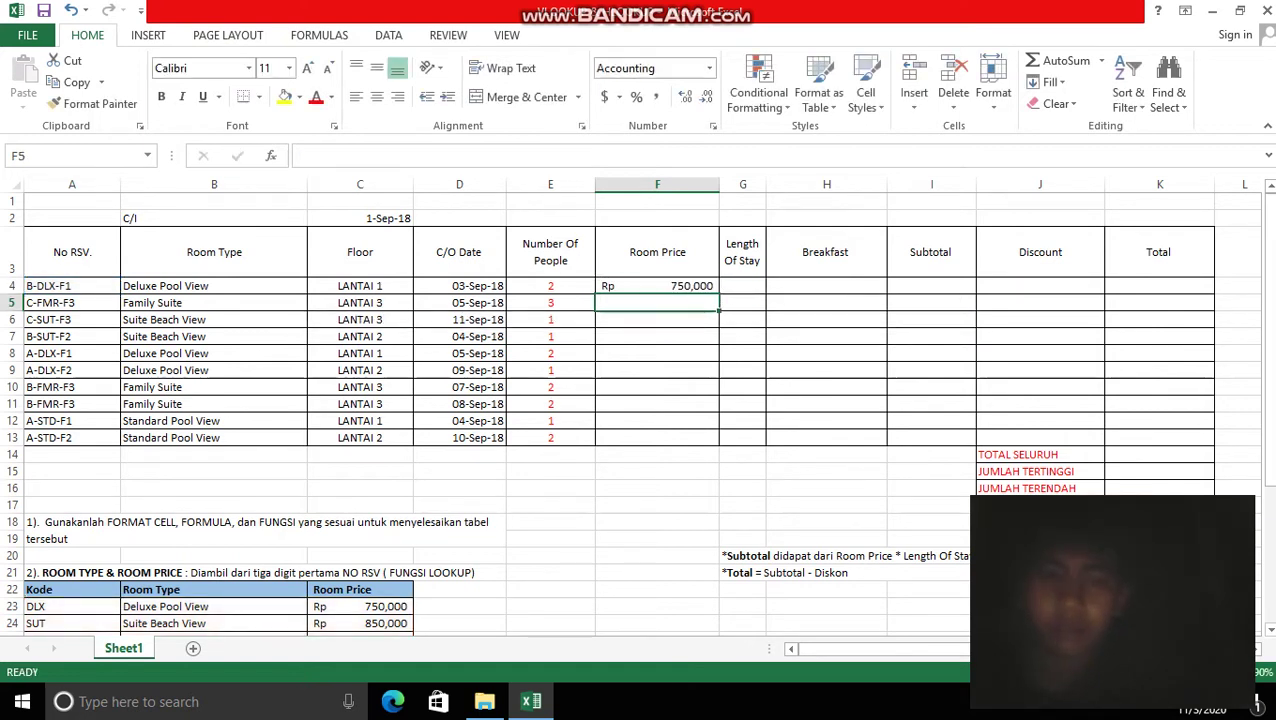
{"action": "left_click", "coordinate": [657, 286]}
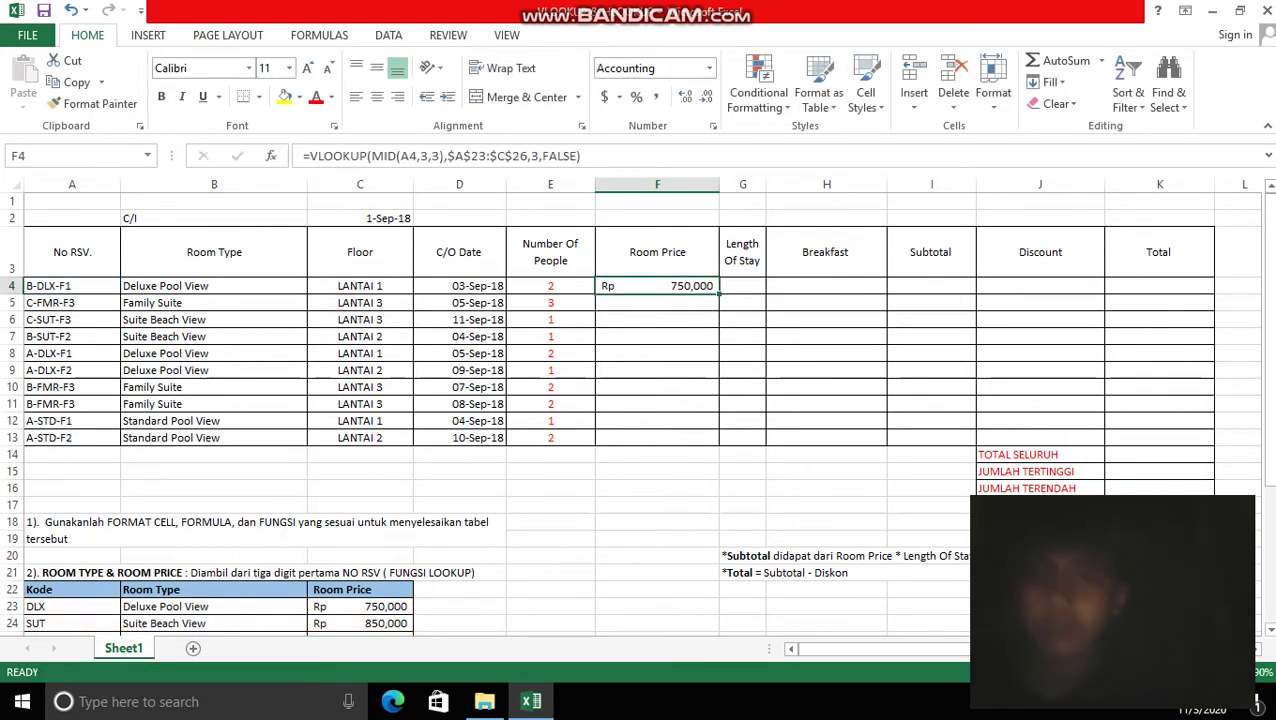
{"action": "left_click_drag", "start_coordinate": [719, 294], "coordinate": [719, 446]}
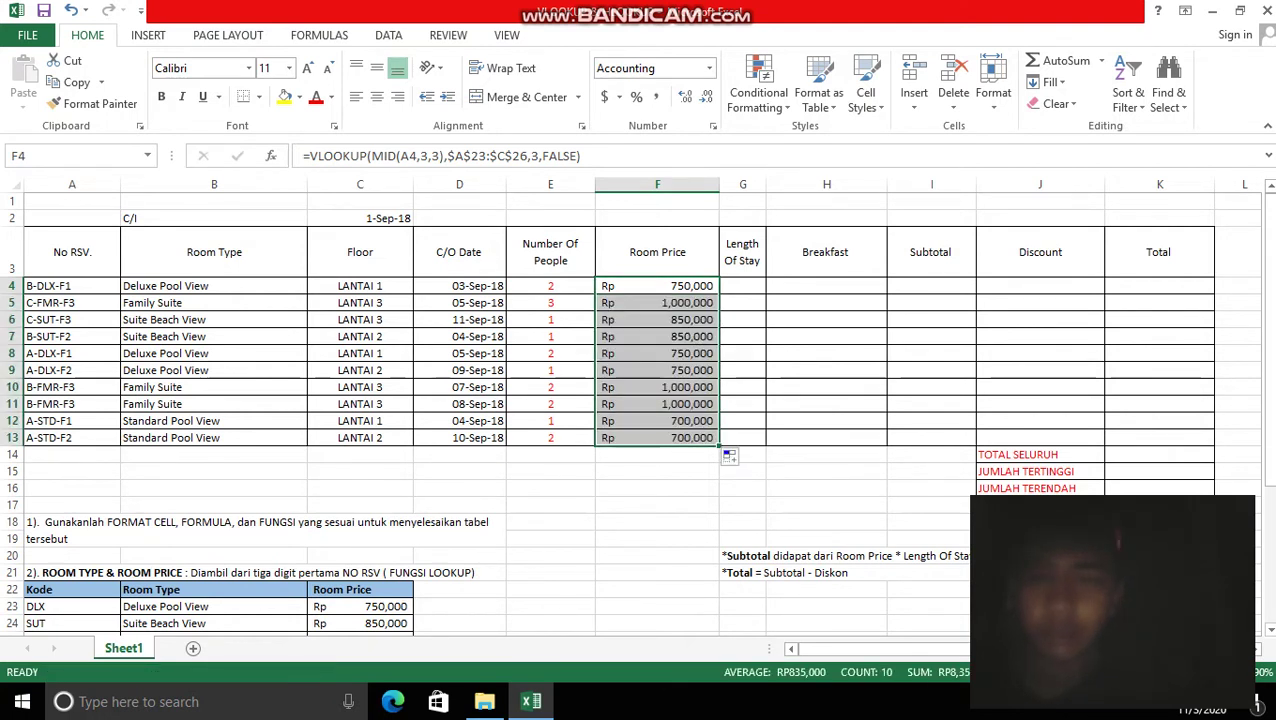
Start a DATEDIF formula in the first Length Of Stay cell, G4, with the check-in date $C$2 as an absolute start date
{"action": "left_click", "coordinate": [742, 286]}
{"action": "type", "text": "="}
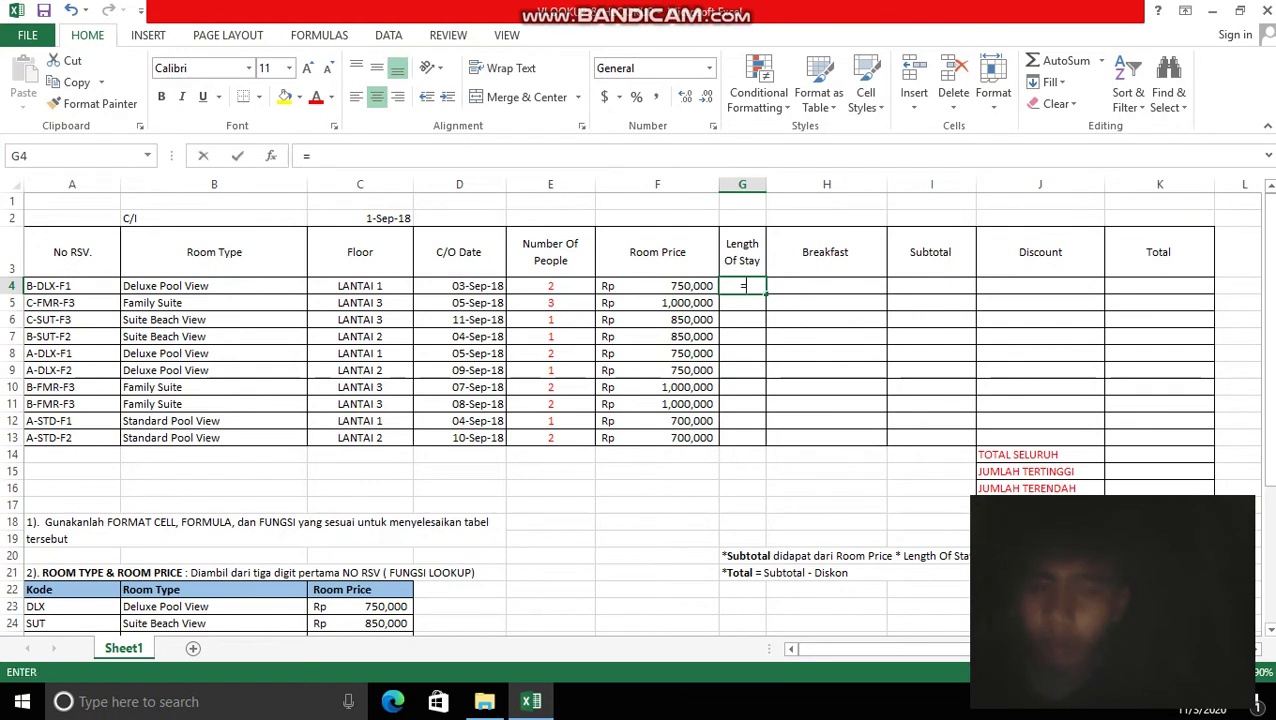
{"action": "type", "text": "DA"}
{"action": "type", "text": "TE"}
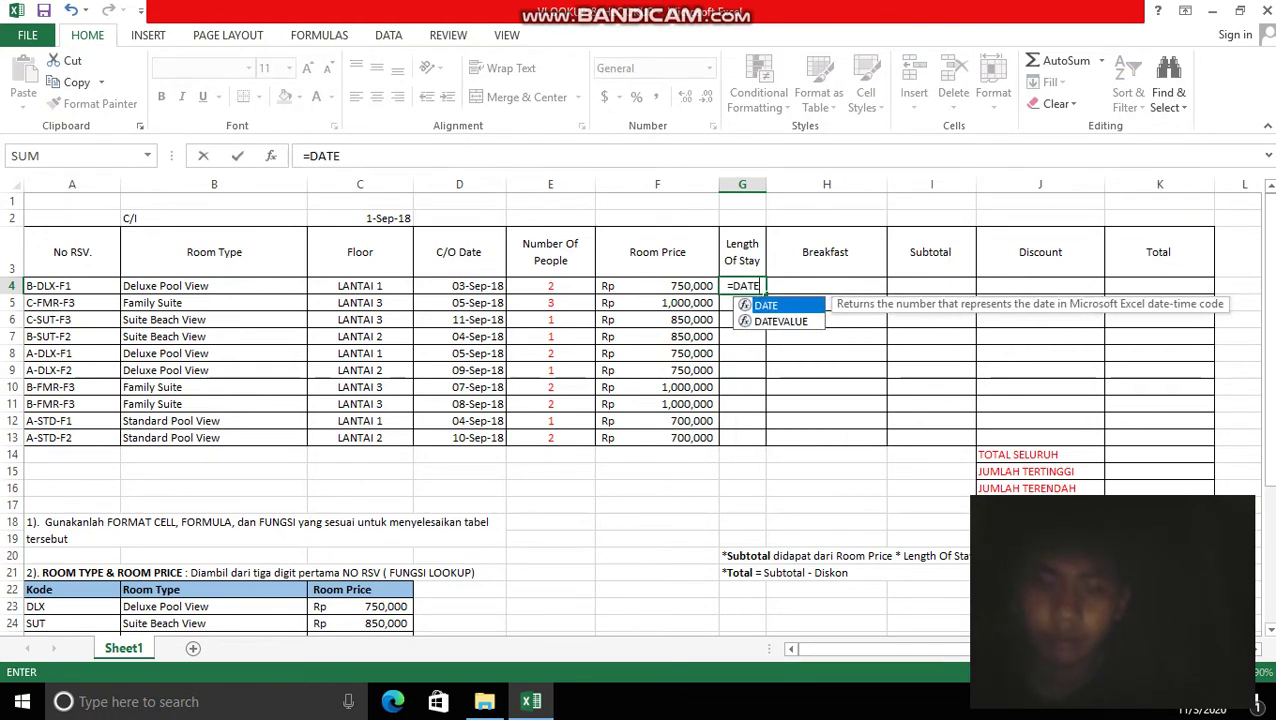
{"action": "type", "text": "DIF"}
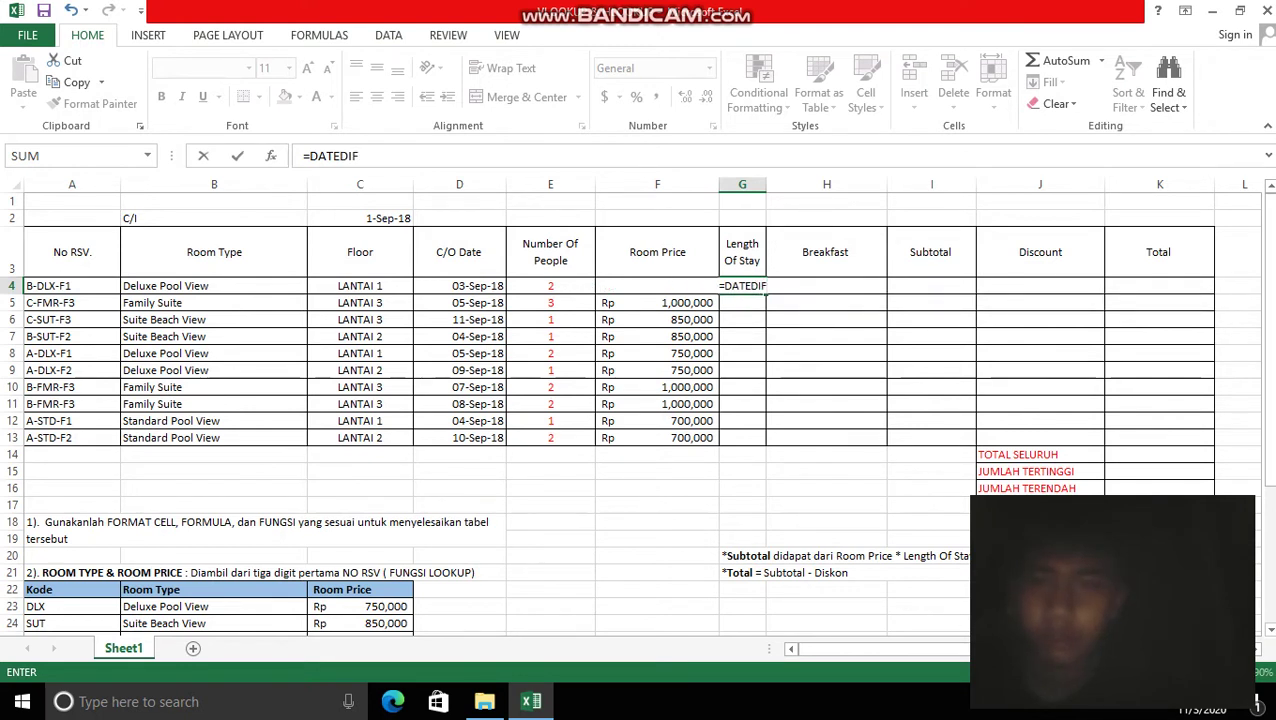
{"action": "type", "text": "("}
{"action": "left_click", "coordinate": [359, 218]}
{"action": "key", "text": "F4"}
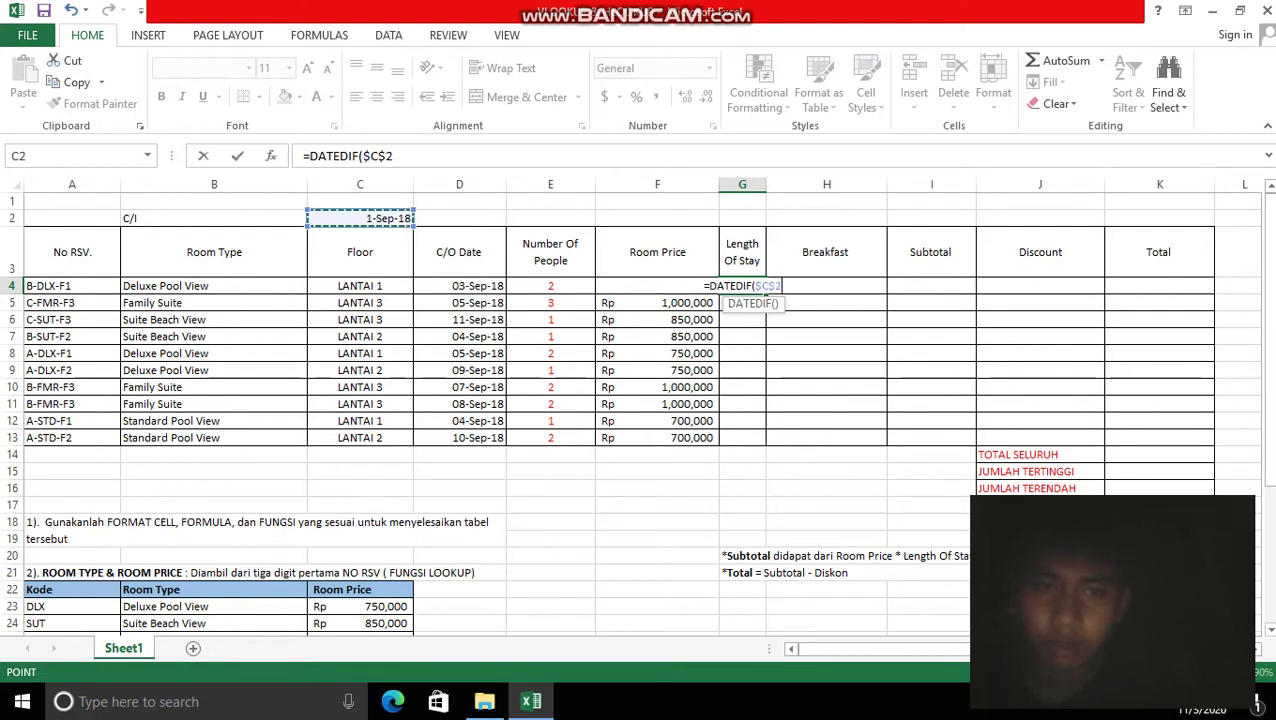
Finish the G4 DATEDIF formula with end date D4 and unit "d", and fill it down the Length Of Stay column to G13
{"action": "type", "text": ","}
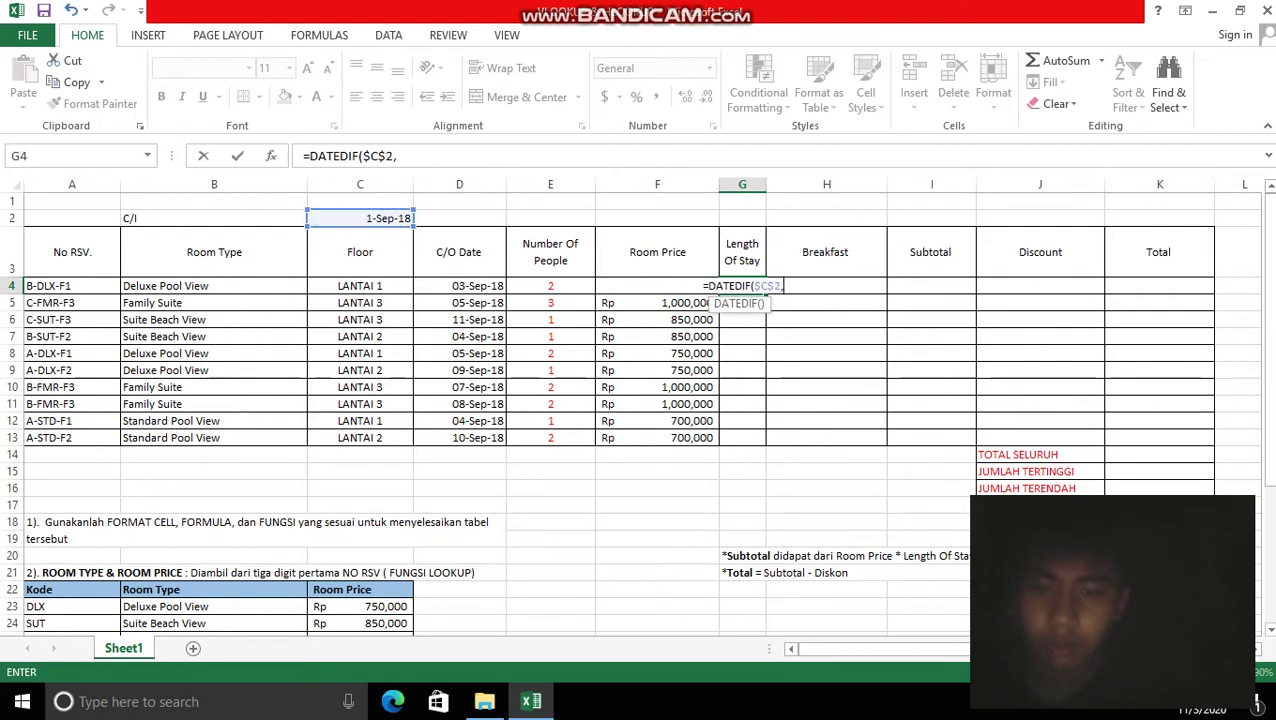
{"action": "left_click", "coordinate": [459, 286]}
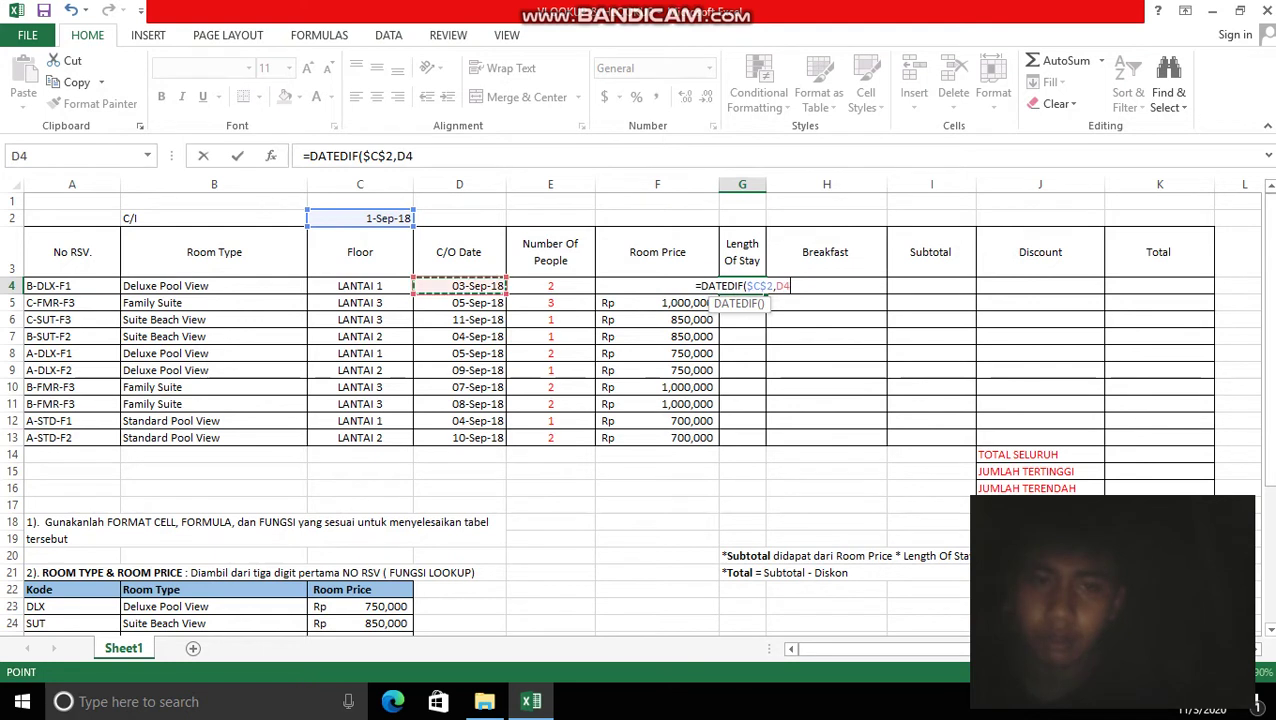
{"action": "type", "text": ",\"d"}
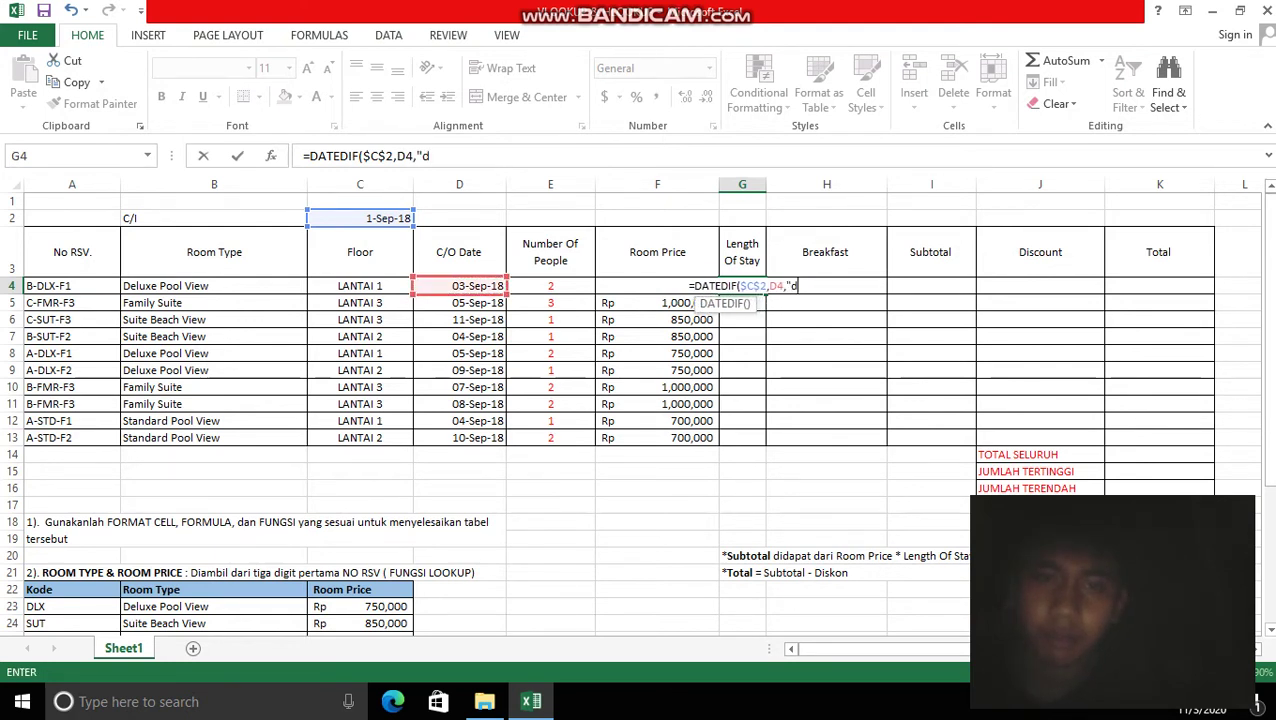
{"action": "type", "text": "\""}
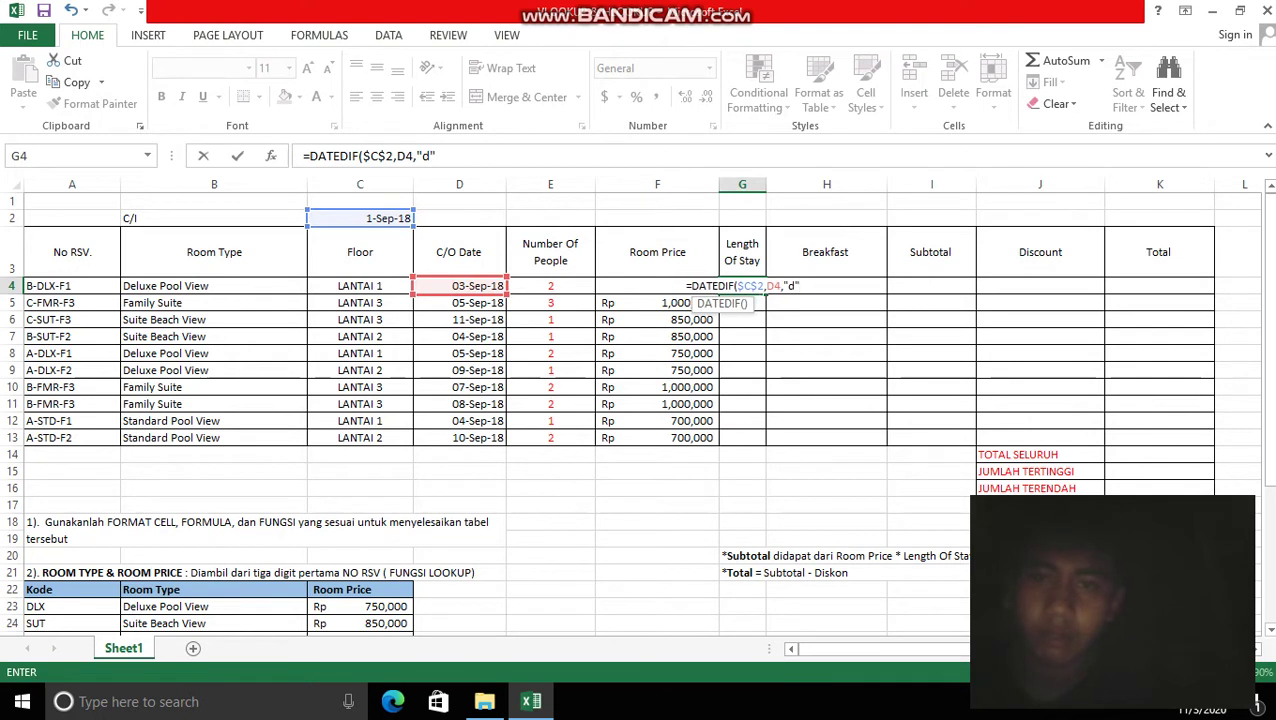
{"action": "type", "text": ")"}
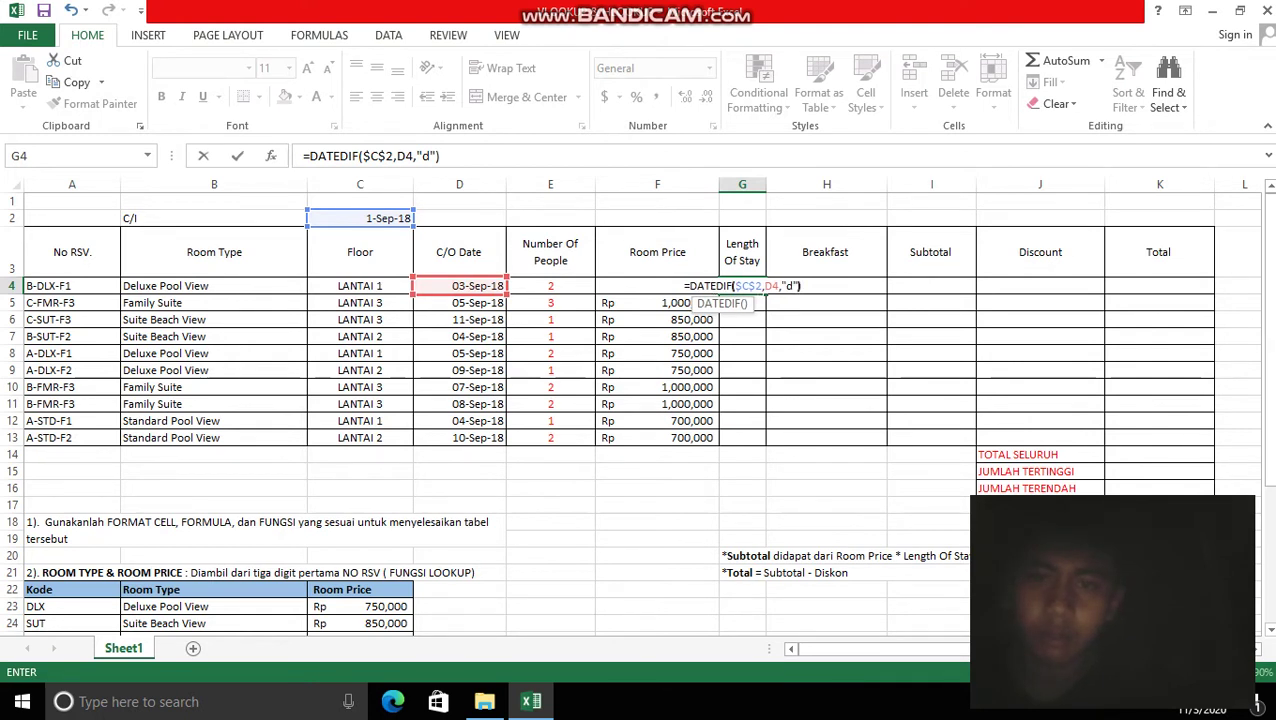
{"action": "key", "text": "Return"}
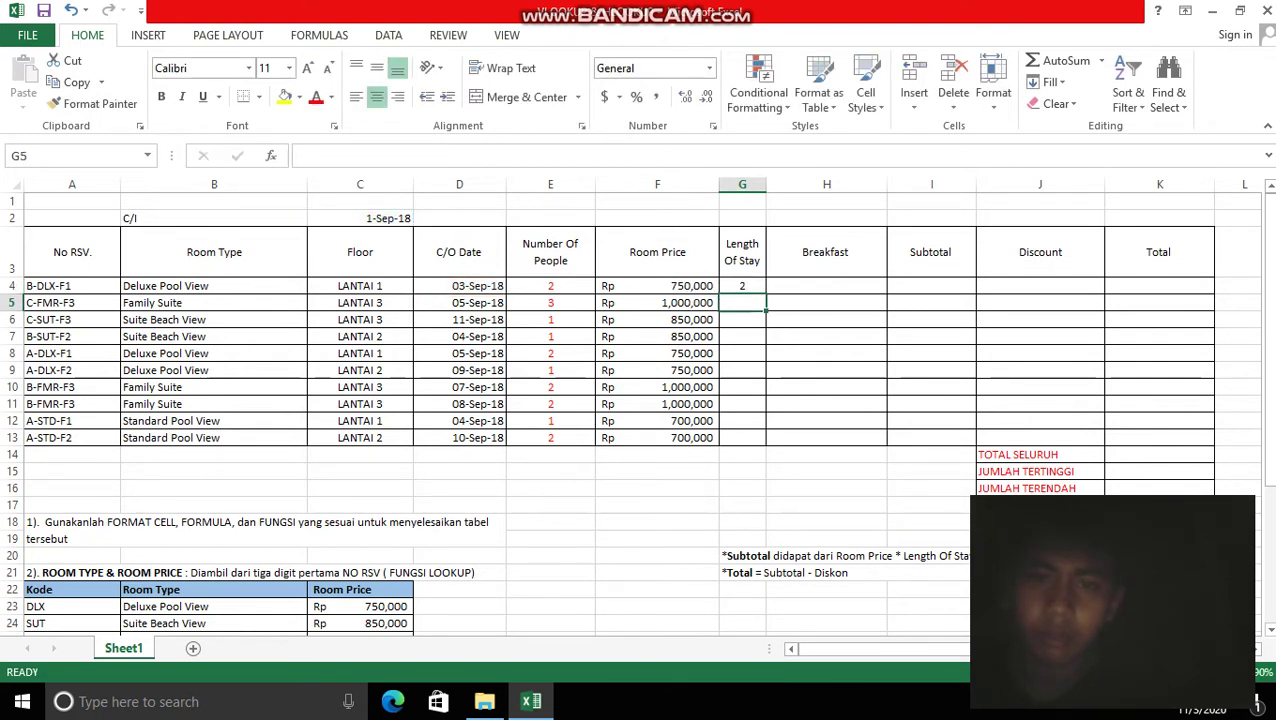
{"action": "left_click", "coordinate": [742, 286]}
{"action": "left_click_drag", "start_coordinate": [766, 293], "coordinate": [766, 440]}
Start an HLOOKUP formula in the first Breakfast cell, H4, with LEFT(A4,1) as its lookup value
{"action": "left_click", "coordinate": [826, 286]}
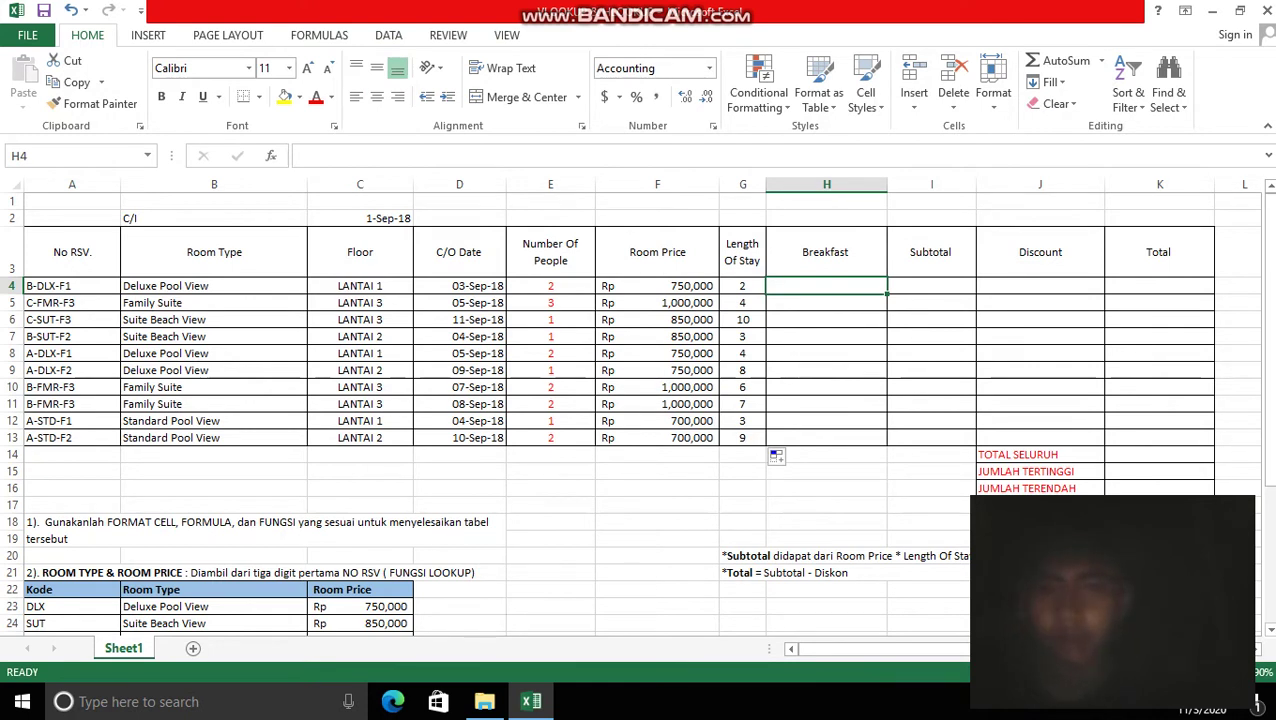
{"action": "type", "text": "=H"}
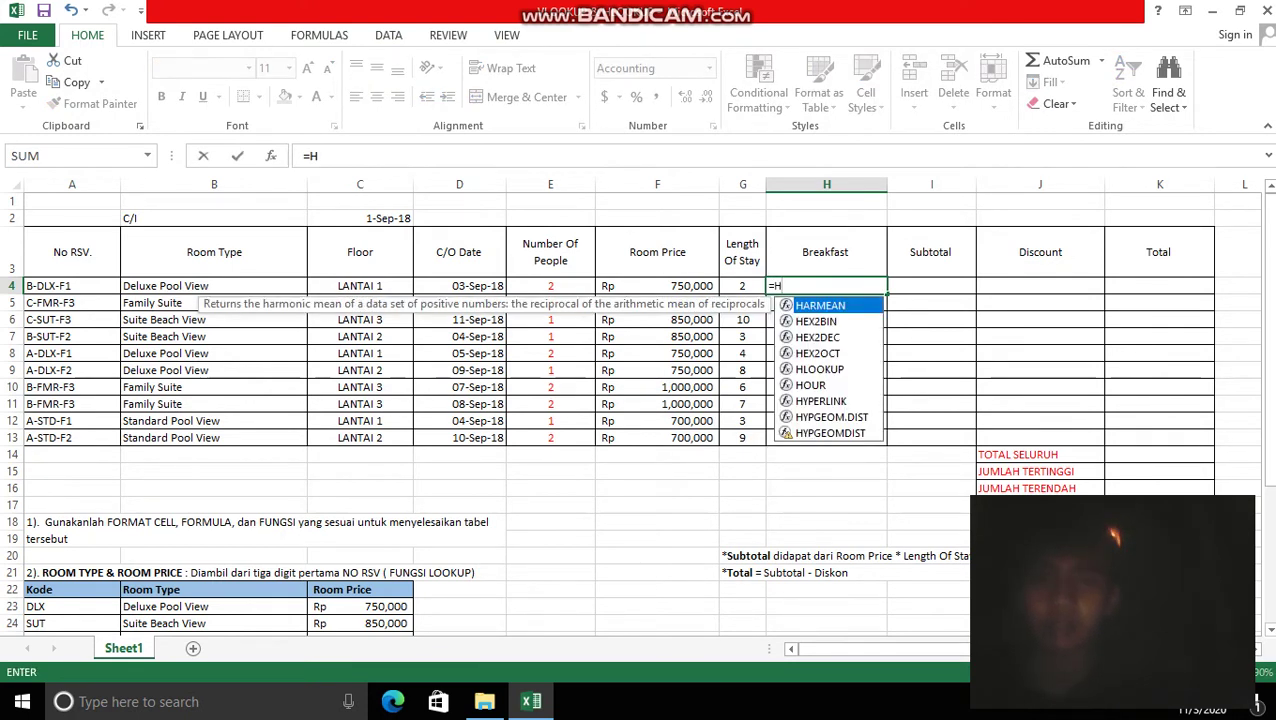
{"action": "type", "text": "LOOKUP"}
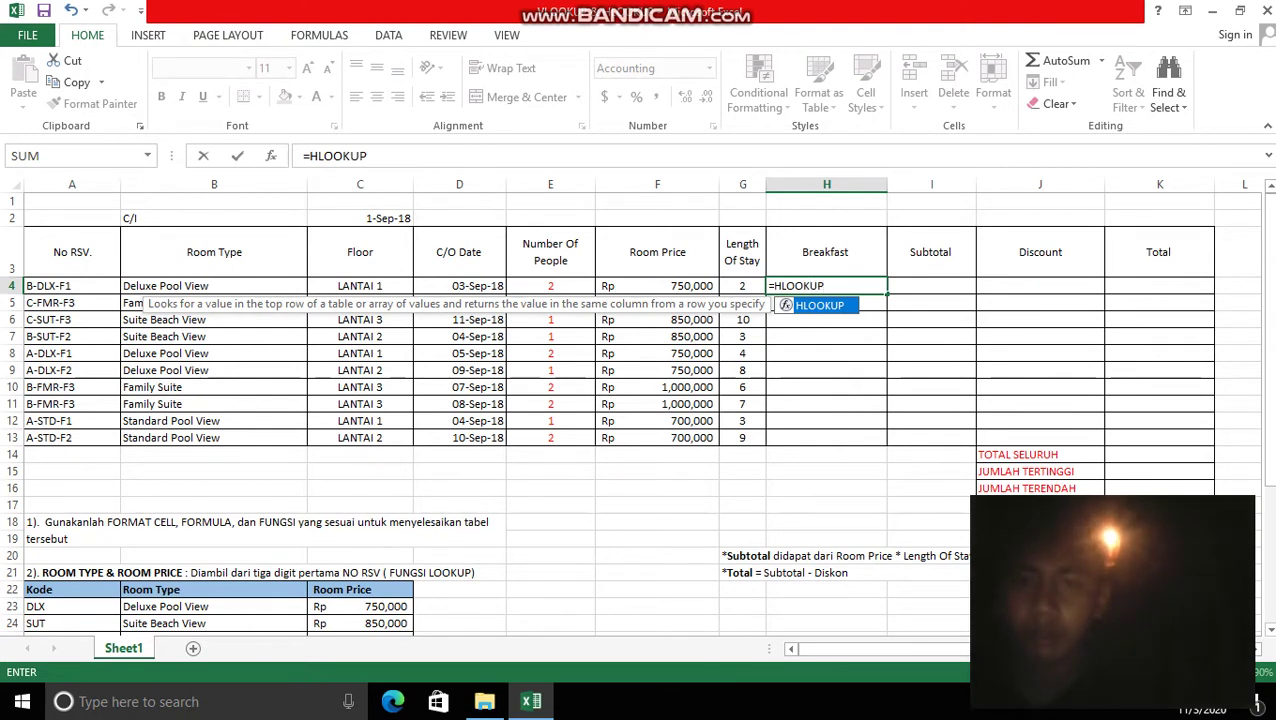
{"action": "type", "text": "(LEFT"}
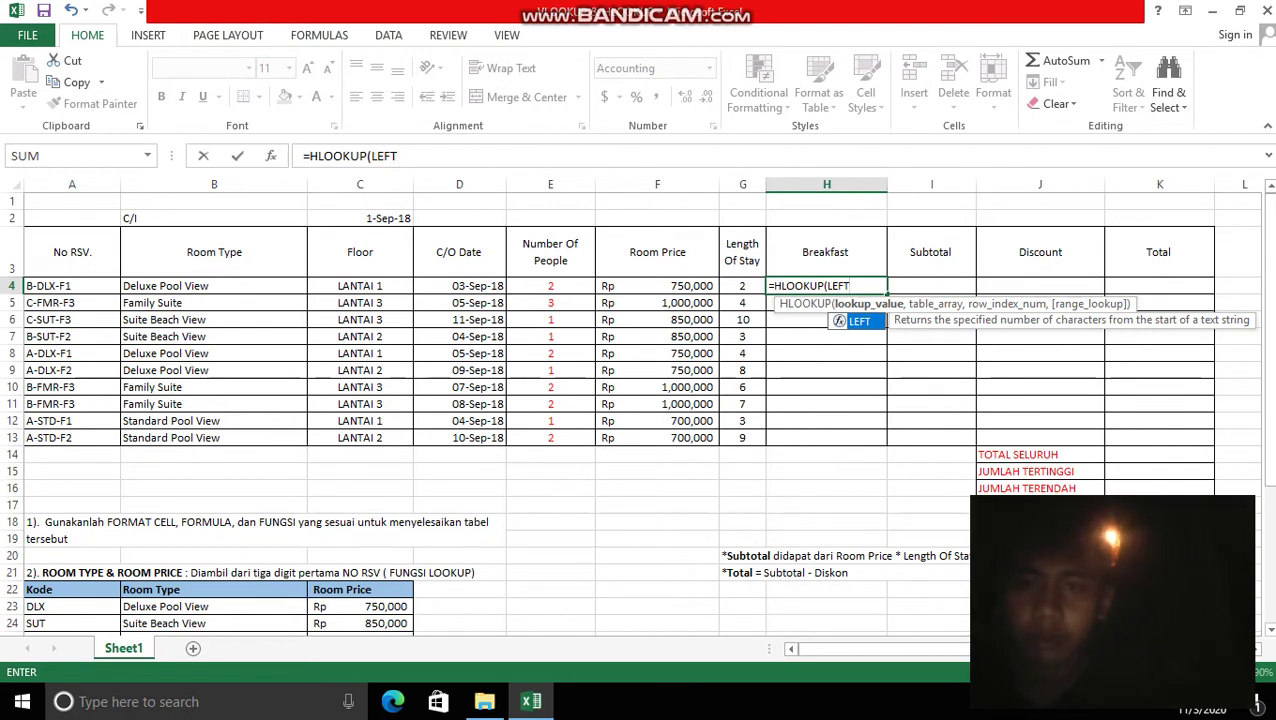
{"action": "type", "text": "("}
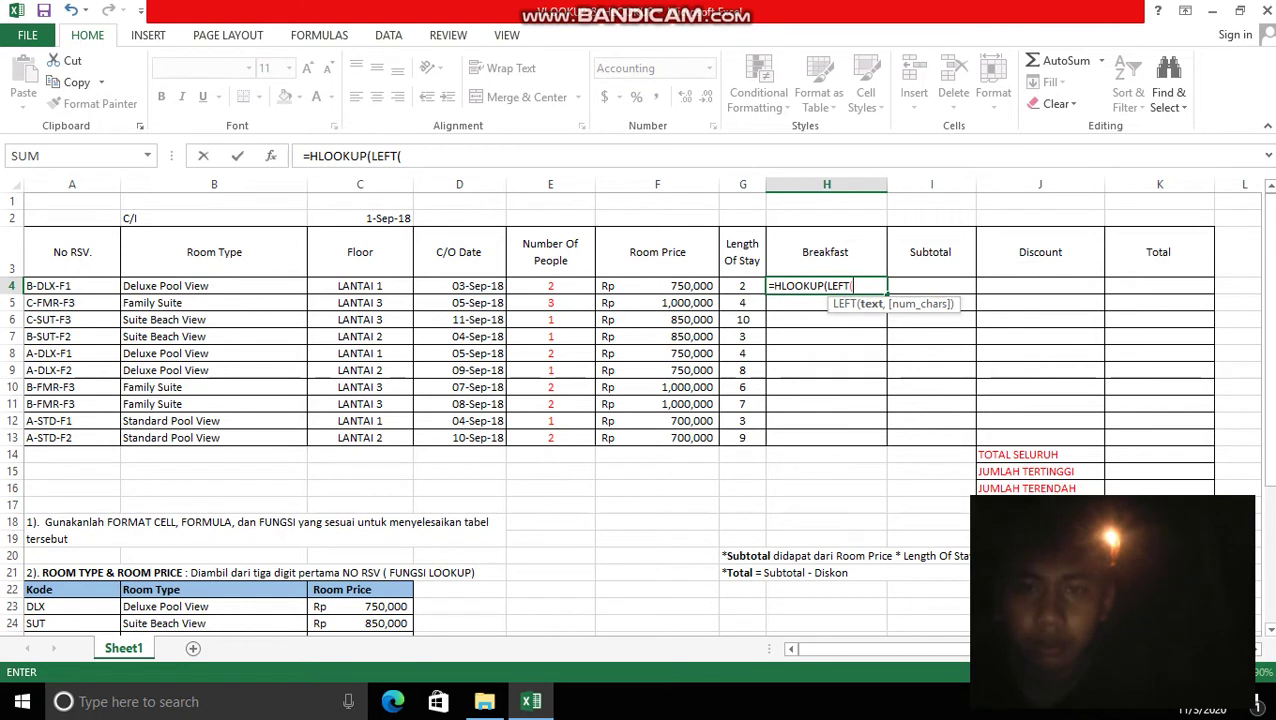
{"action": "left_click", "coordinate": [71, 286]}
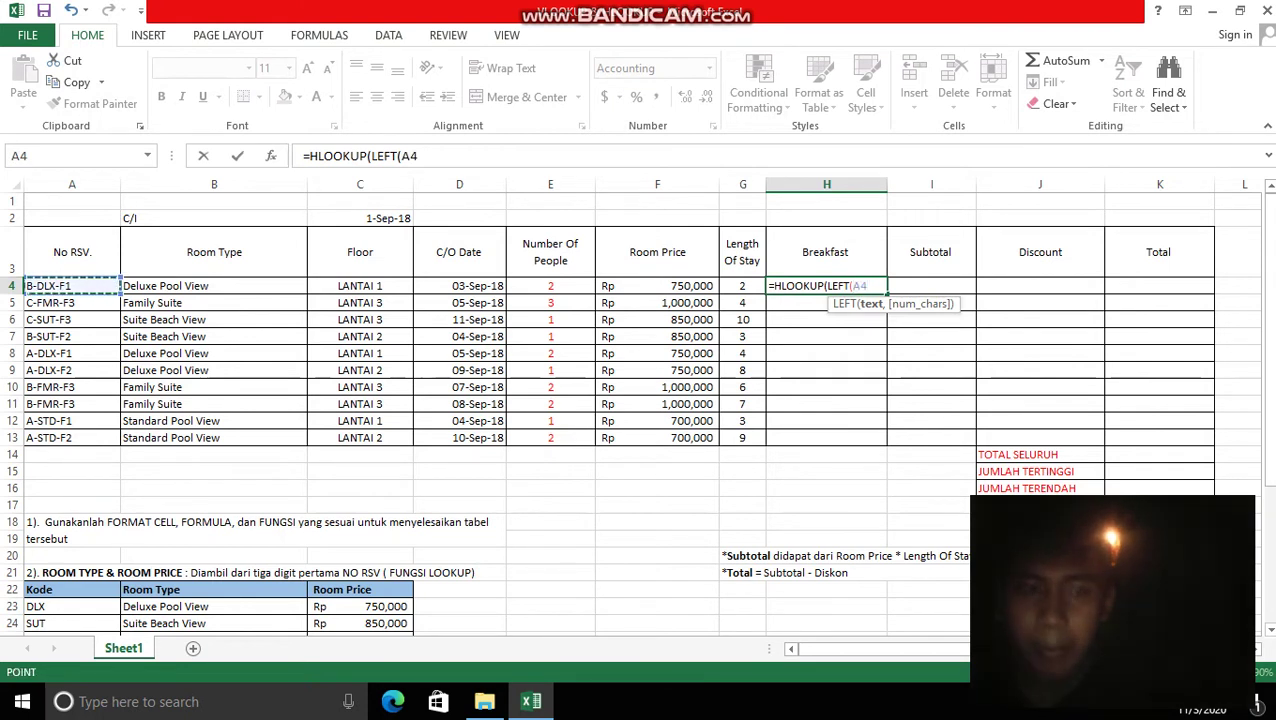
{"action": "type", "text": ","}
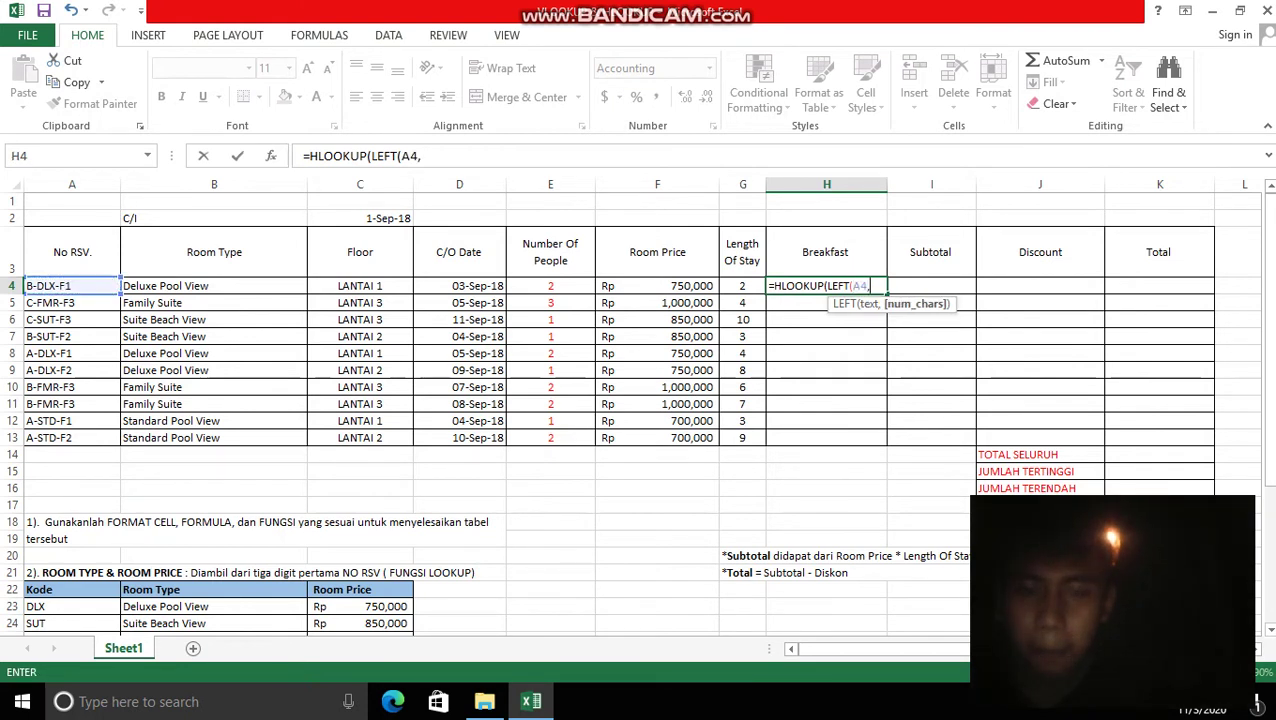
{"action": "type", "text": "1"}
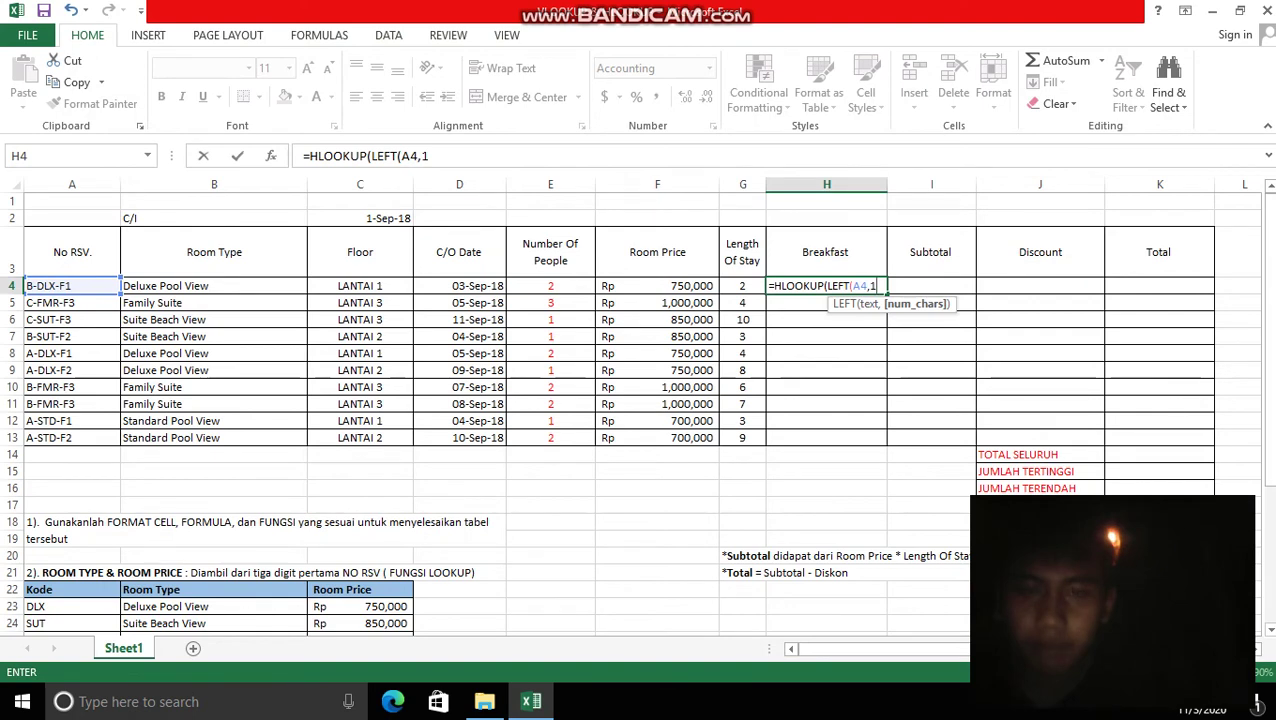
{"action": "type", "text": ")"}
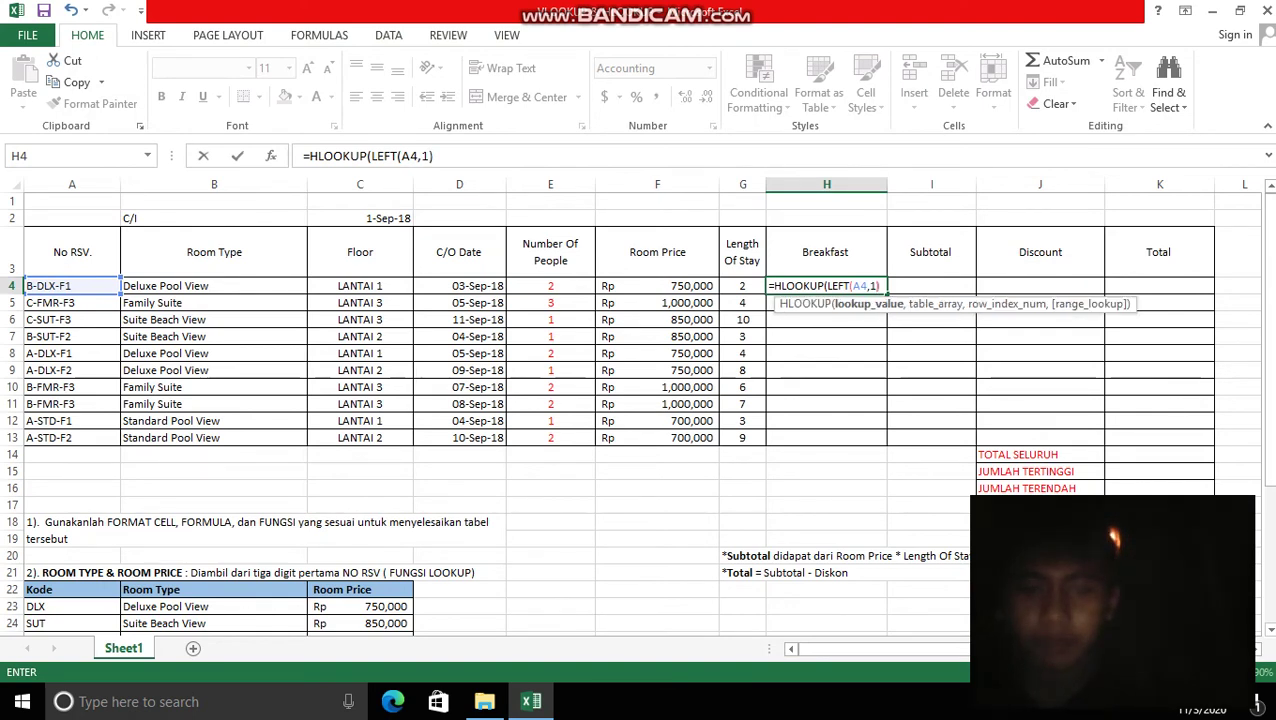
Set the table array of the H4 HLOOKUP formula to the breakfast price table, $C$33:$E$34, as an absolute reference
{"action": "type", "text": ","}
{"action": "scroll", "coordinate": [640, 400], "scroll_direction": "down", "scroll_amount": 4}
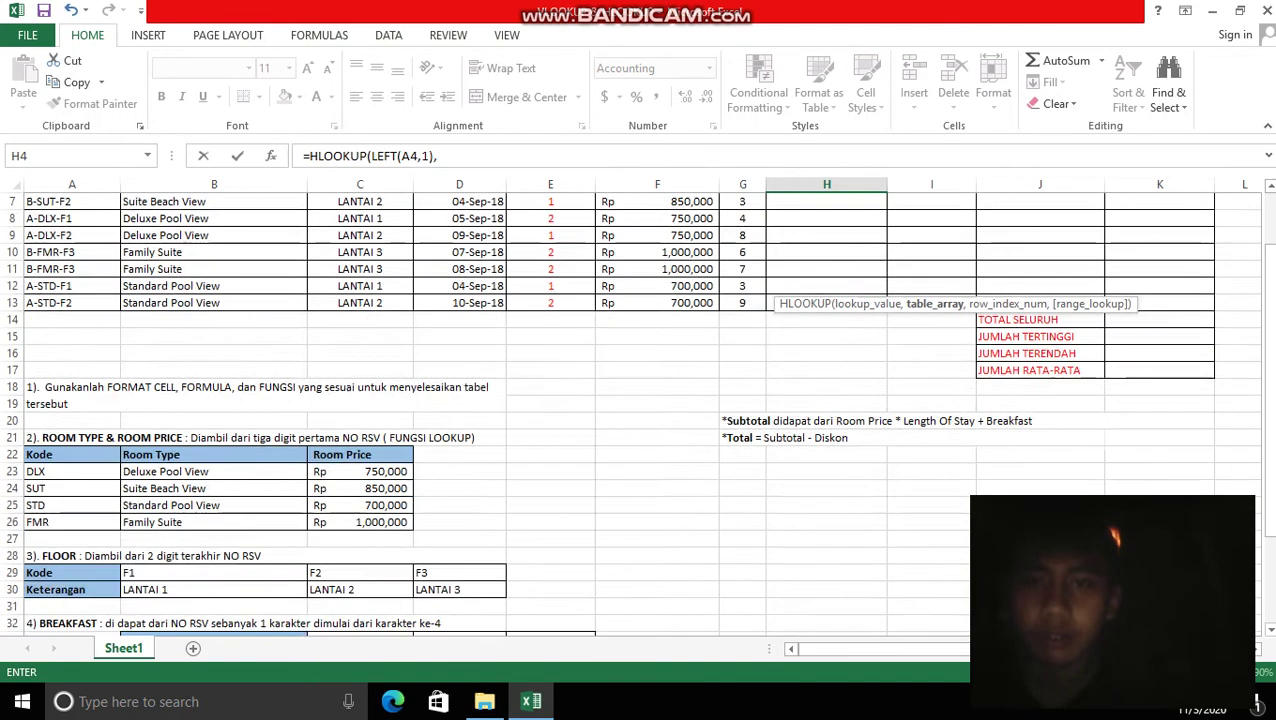
{"action": "left_click_drag", "start_coordinate": [330, 539], "coordinate": [590, 556]}
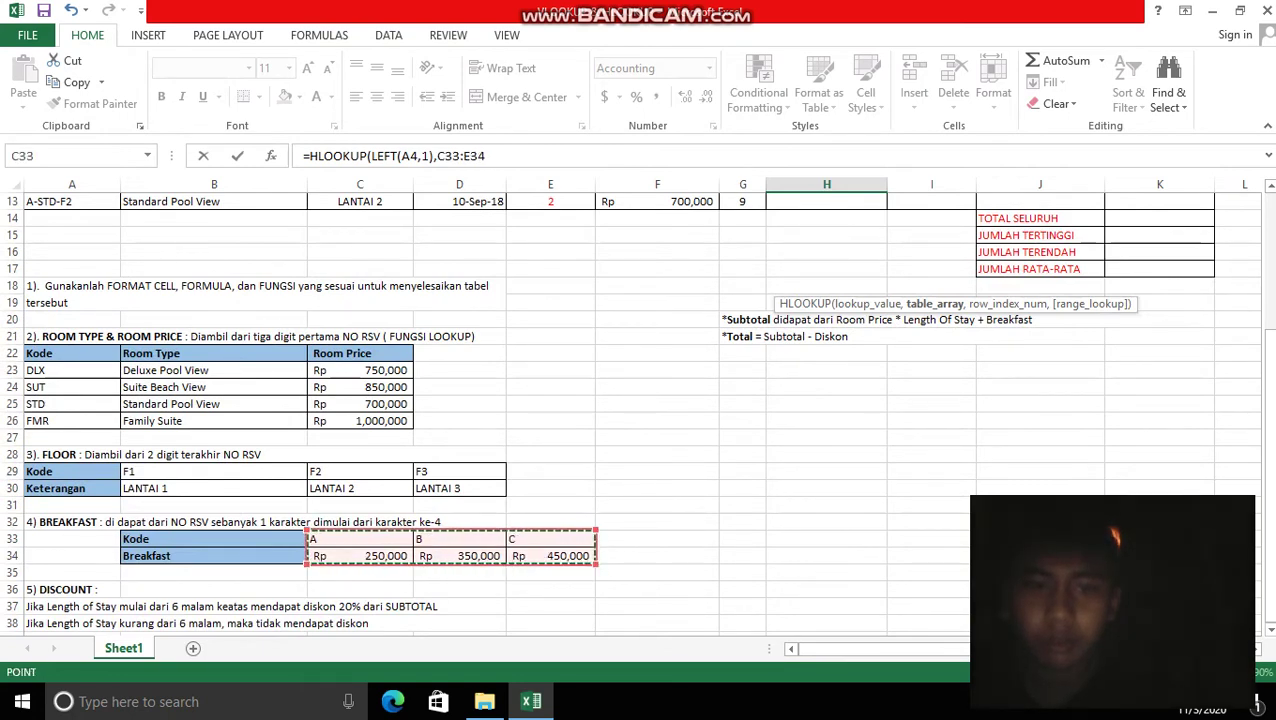
{"action": "key", "text": "F4"}
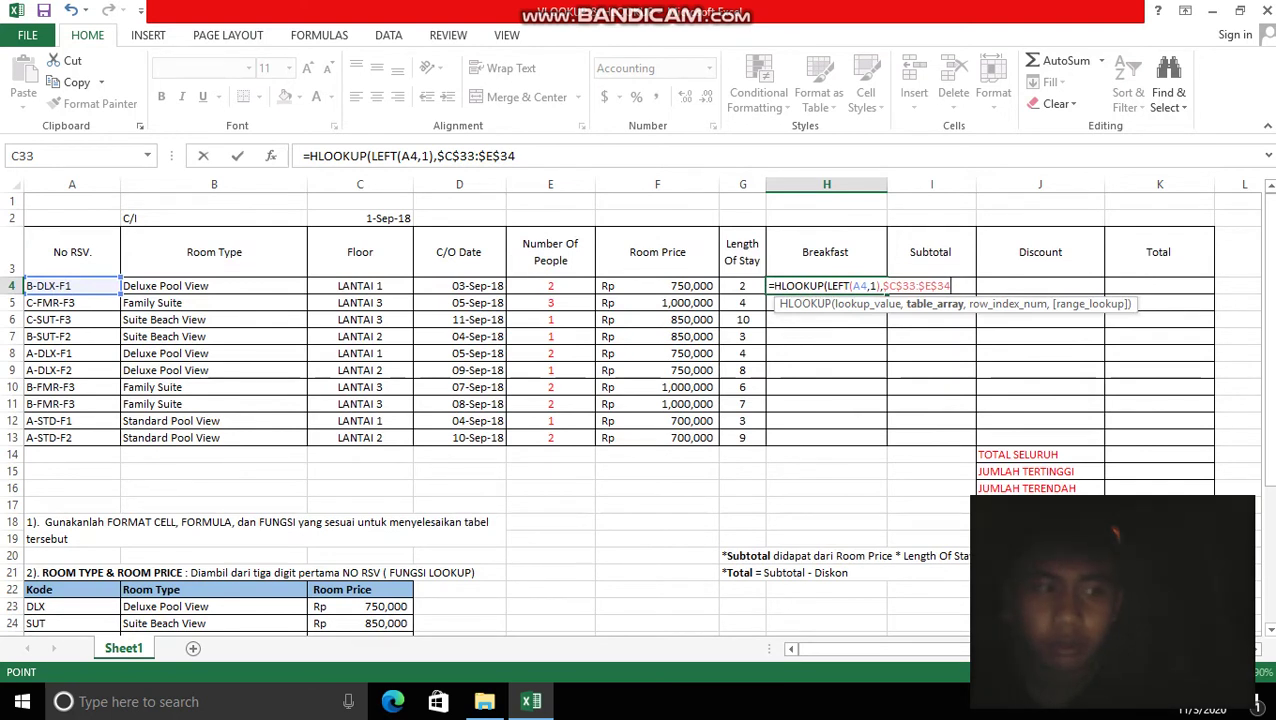
Finish the H4 HLOOKUP formula with row index 2 and FALSE, and fill it down the Breakfast column to H13
{"action": "type", "text": ",2,FALSE"}
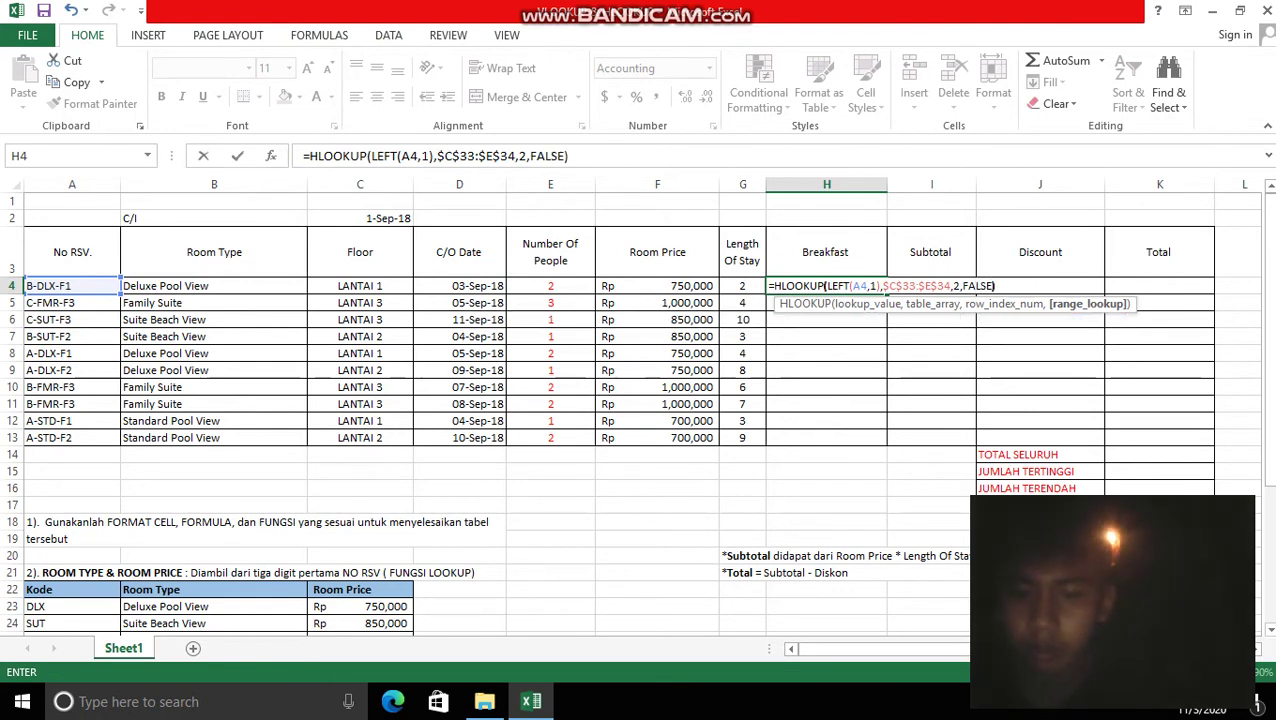
{"action": "key", "text": "Return"}
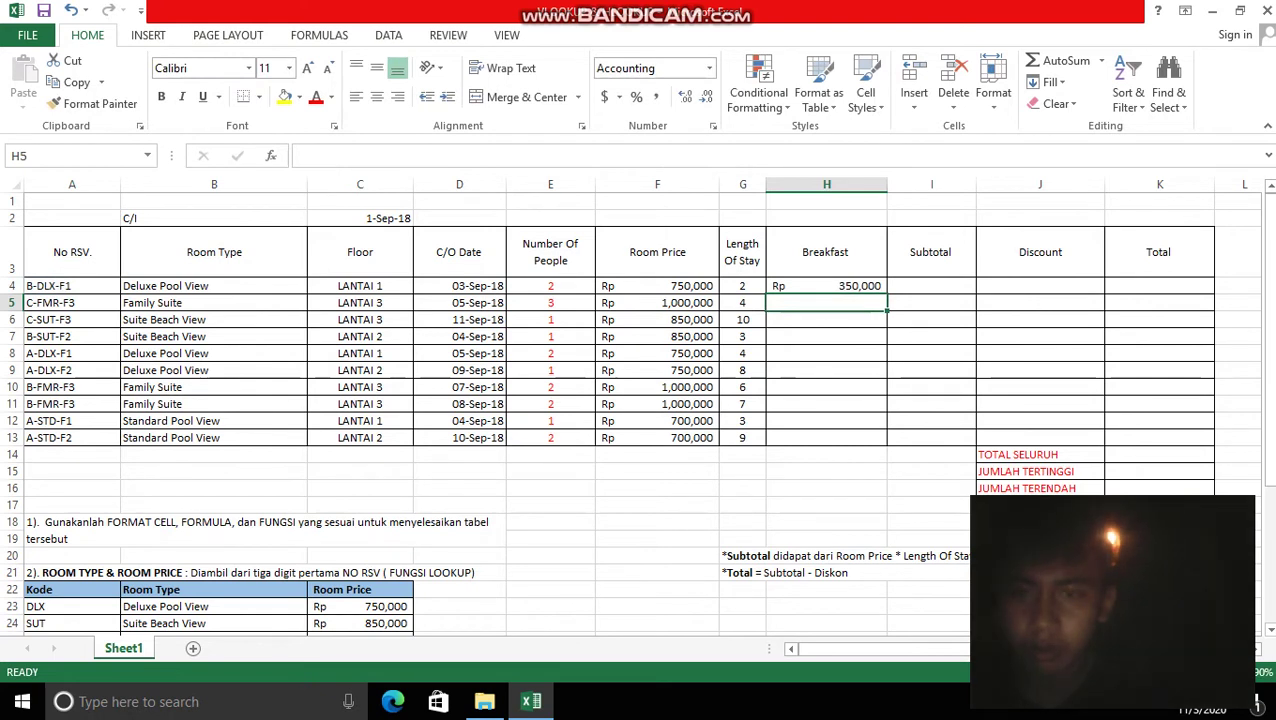
{"action": "left_click", "coordinate": [826, 286]}
{"action": "left_click_drag", "start_coordinate": [886, 295], "coordinate": [884, 440]}
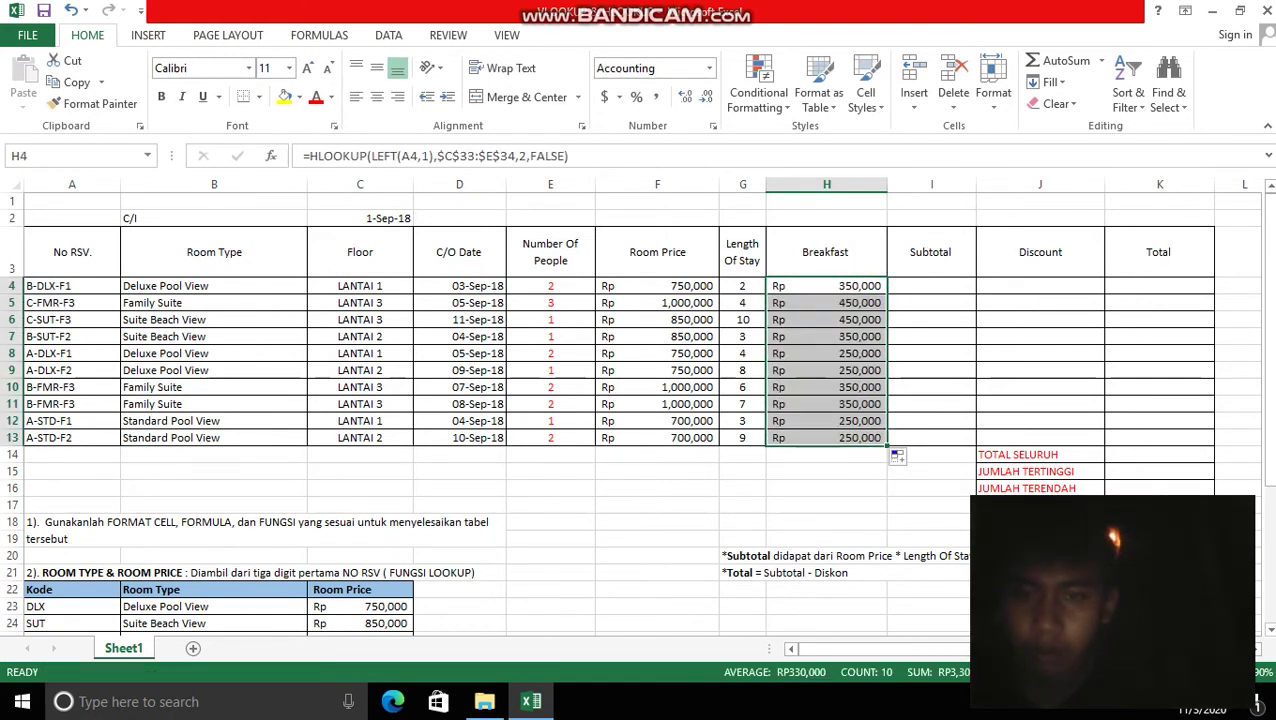
Enter the formula =F4*G4+H4 in the first Subtotal cell, I4, and fill it down the column to I13
{"action": "left_click", "coordinate": [931, 286]}
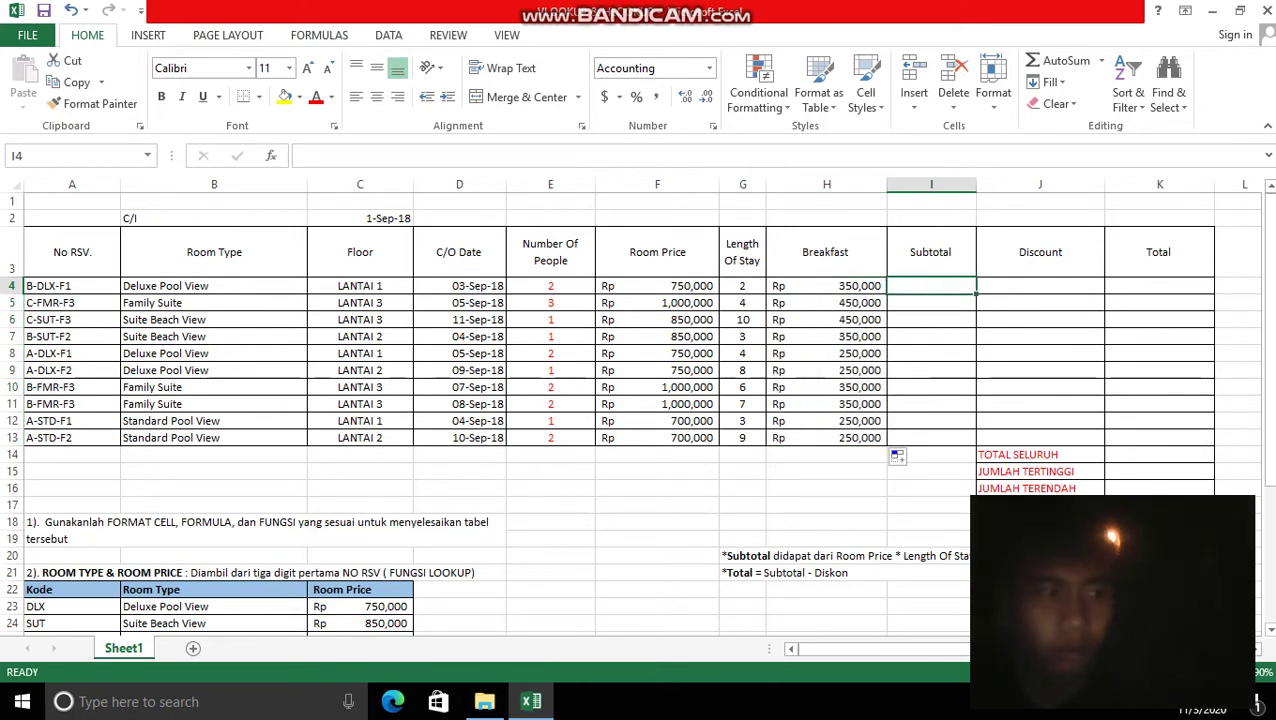
{"action": "type", "text": "="}
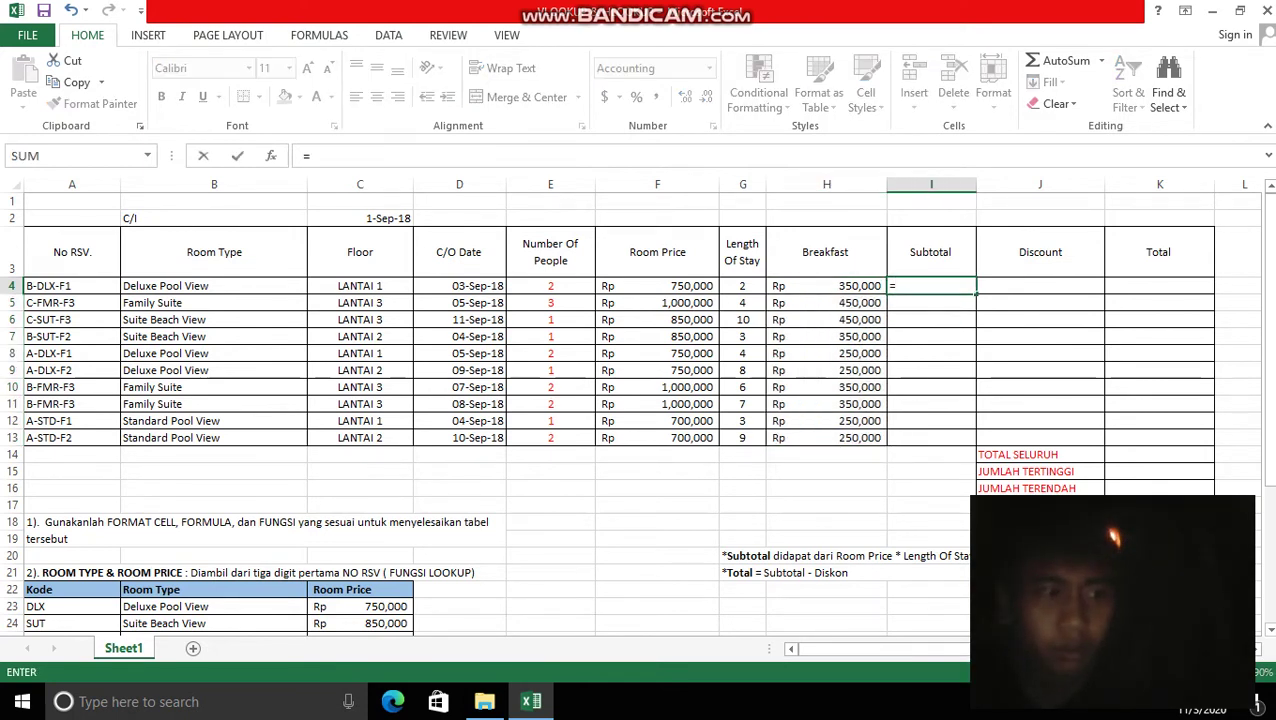
{"action": "left_click", "coordinate": [657, 286]}
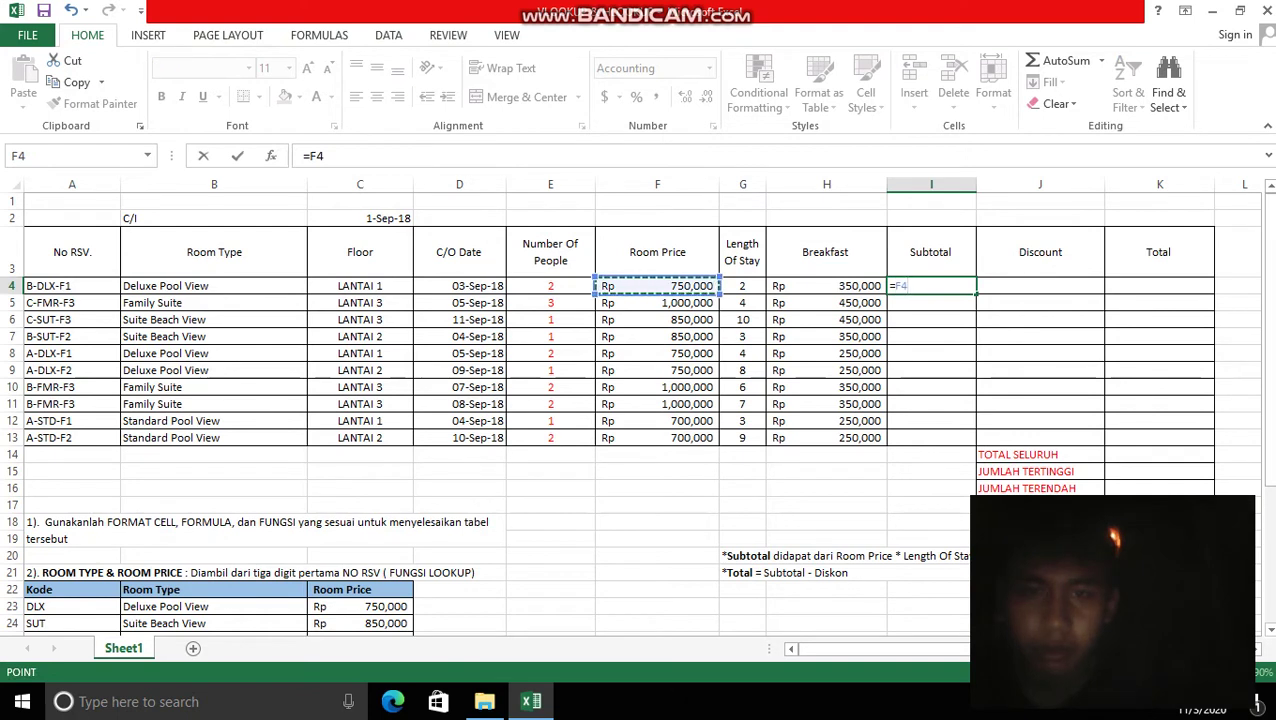
{"action": "type", "text": "*"}
{"action": "left_click", "coordinate": [742, 286]}
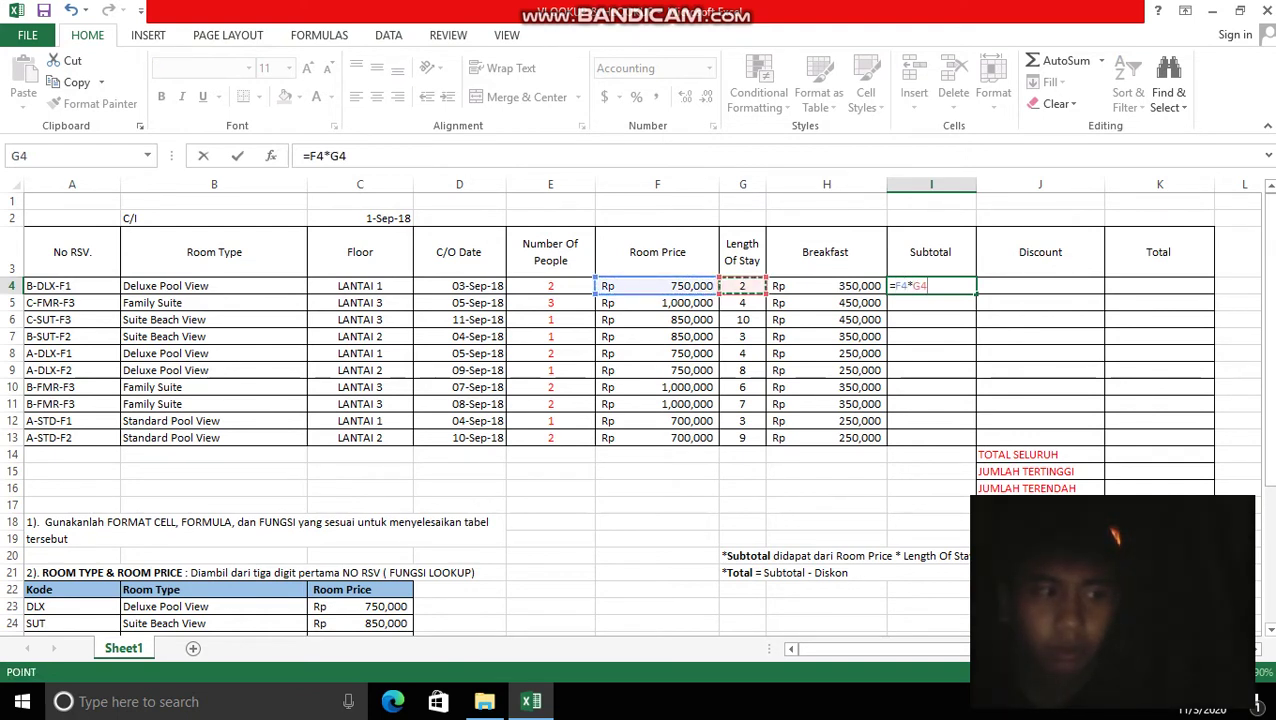
{"action": "type", "text": "+"}
{"action": "left_click", "coordinate": [826, 286]}
{"action": "key", "text": "Return"}
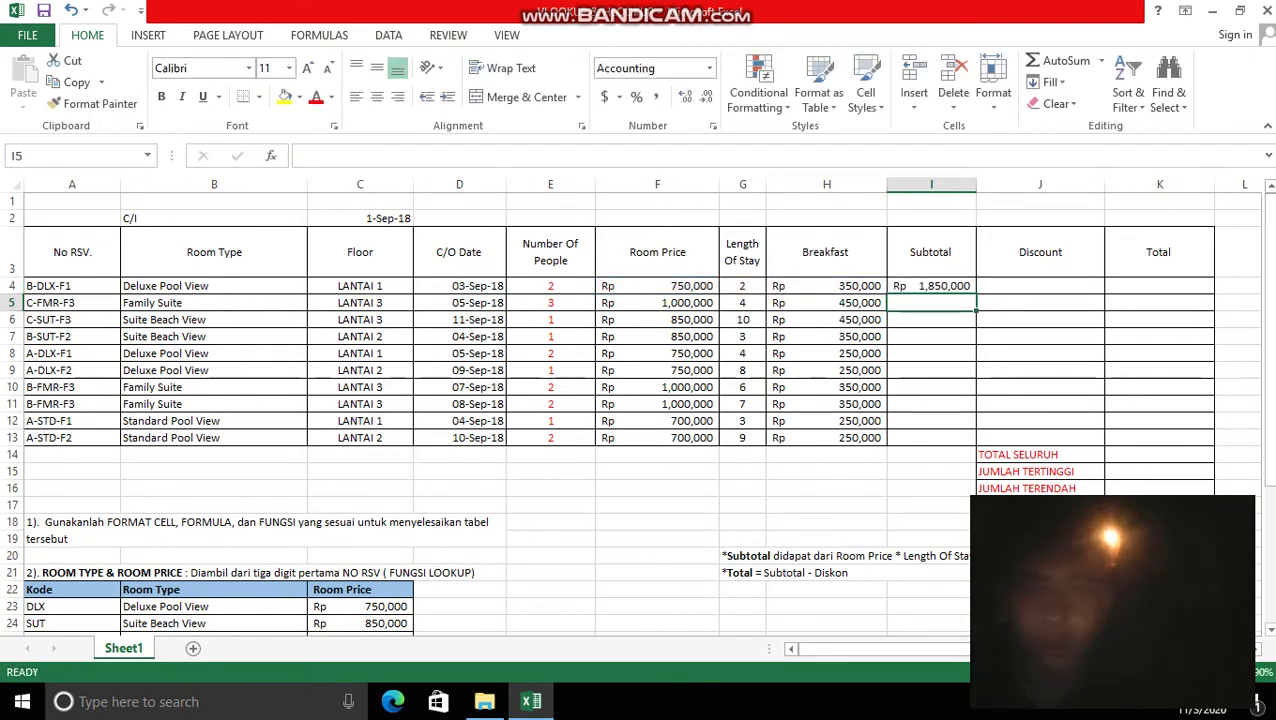
{"action": "left_click", "coordinate": [930, 286]}
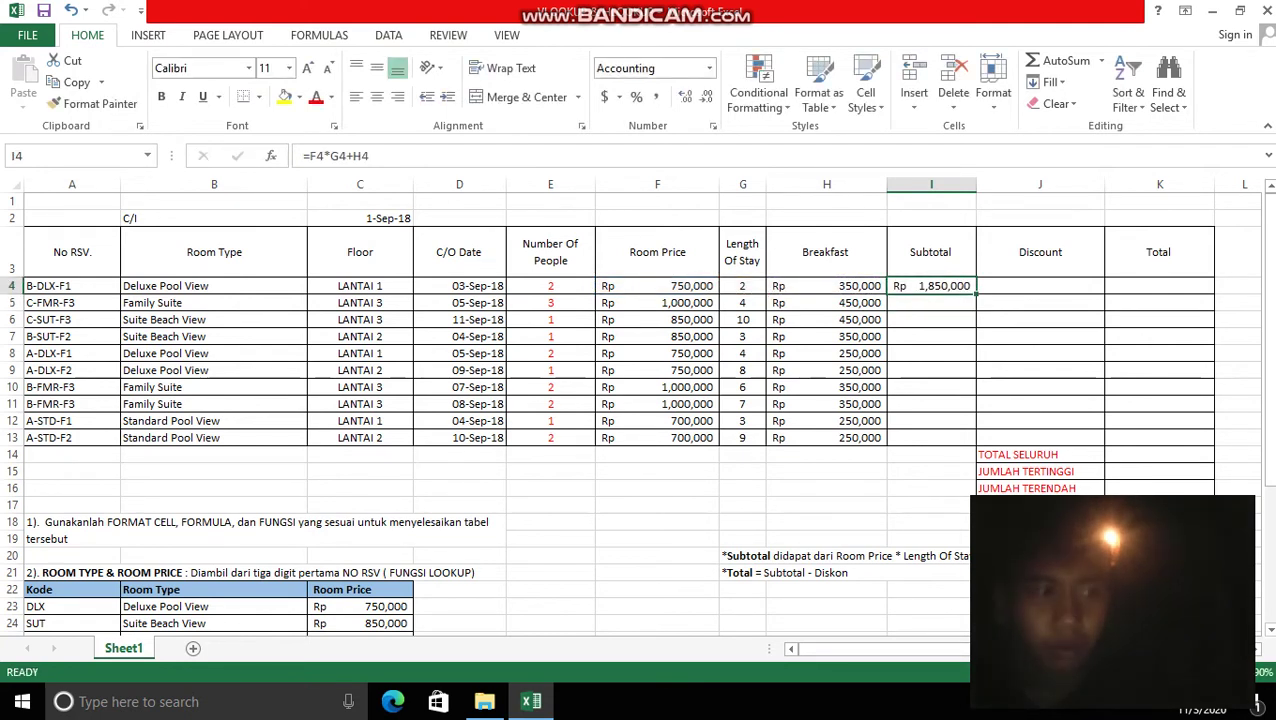
{"action": "left_click_drag", "start_coordinate": [976, 294], "coordinate": [976, 445]}
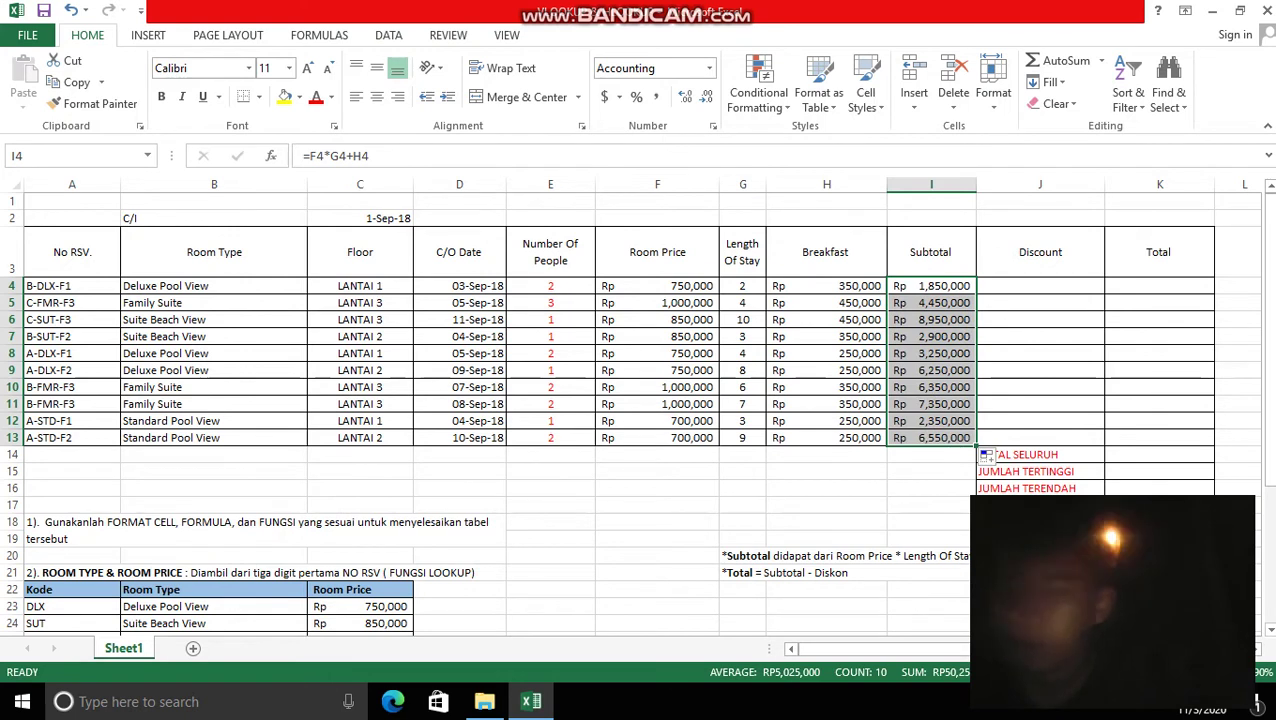
Start an IF formula in the first Discount cell, J4, that tests G4<6 and returns 0% when true
{"action": "left_click", "coordinate": [1039, 286]}
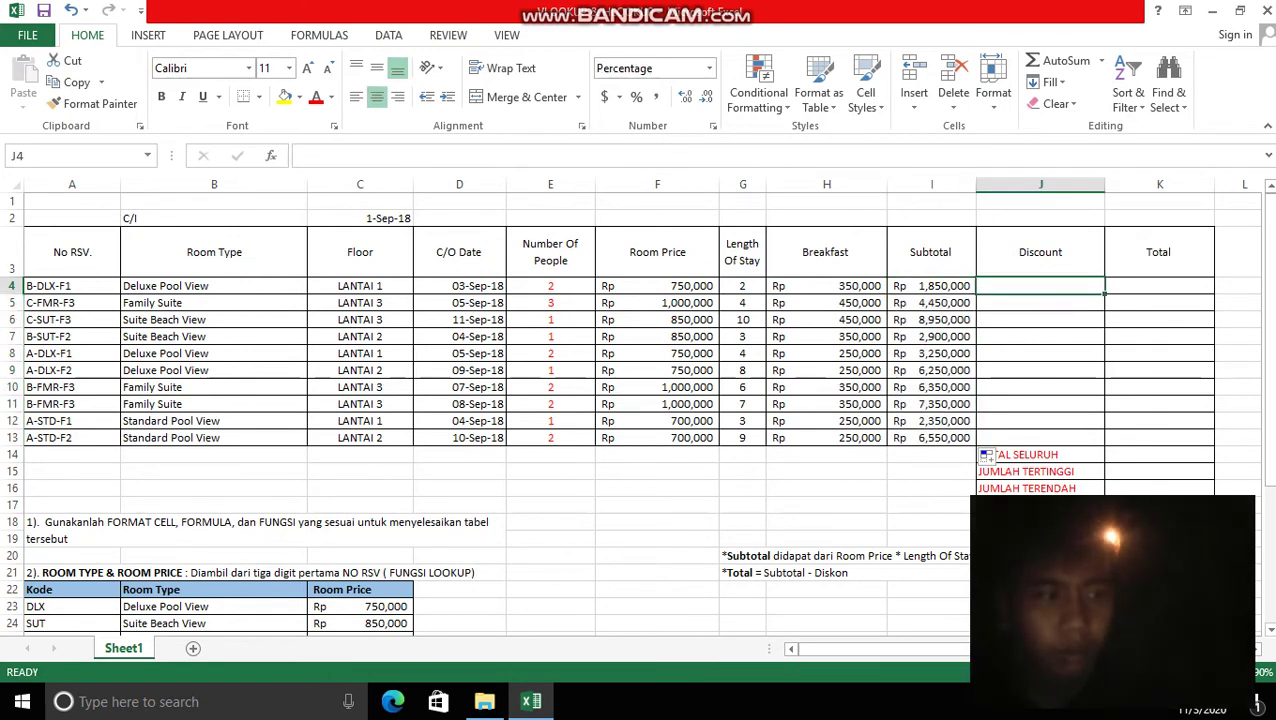
{"action": "type", "text": "="}
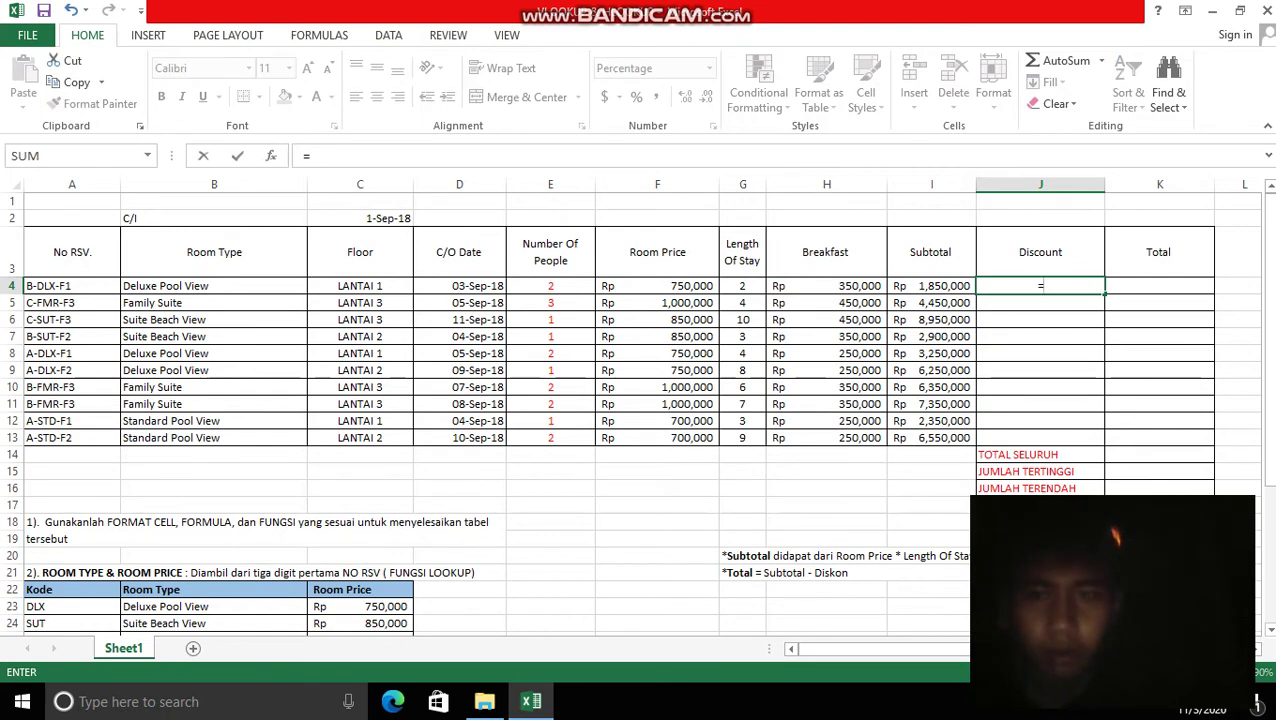
{"action": "type", "text": "IF"}
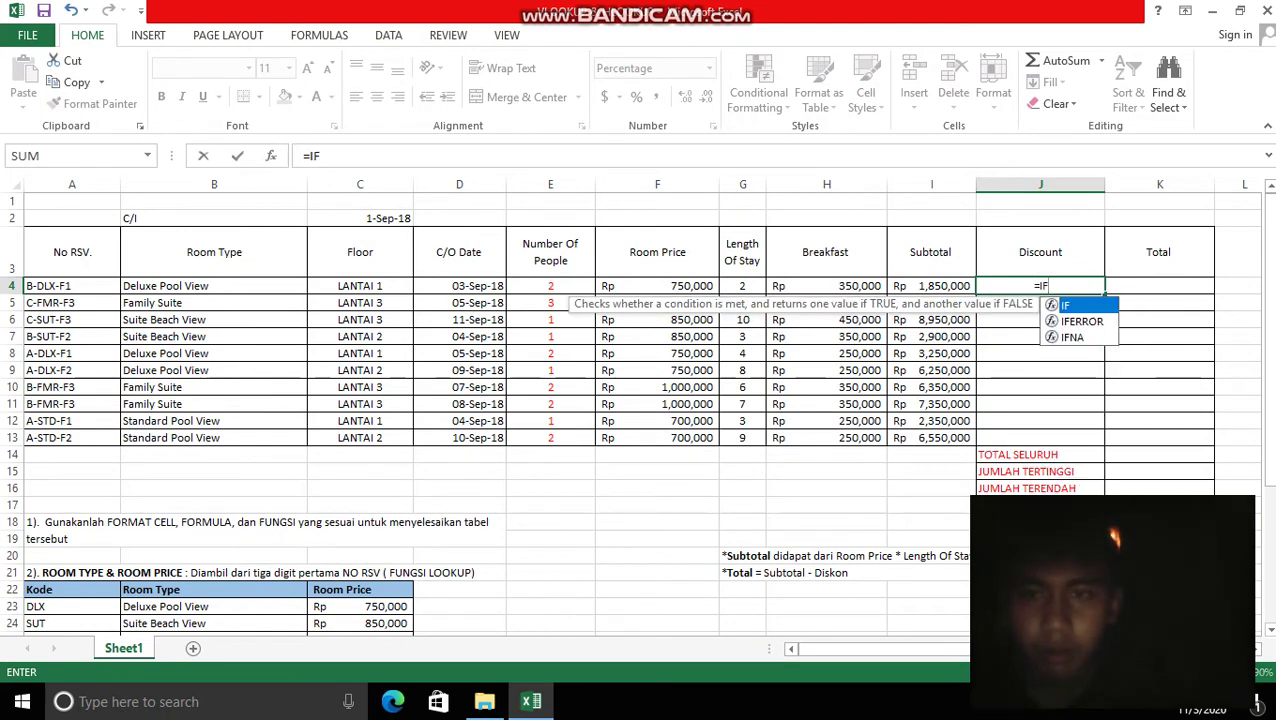
{"action": "type", "text": "("}
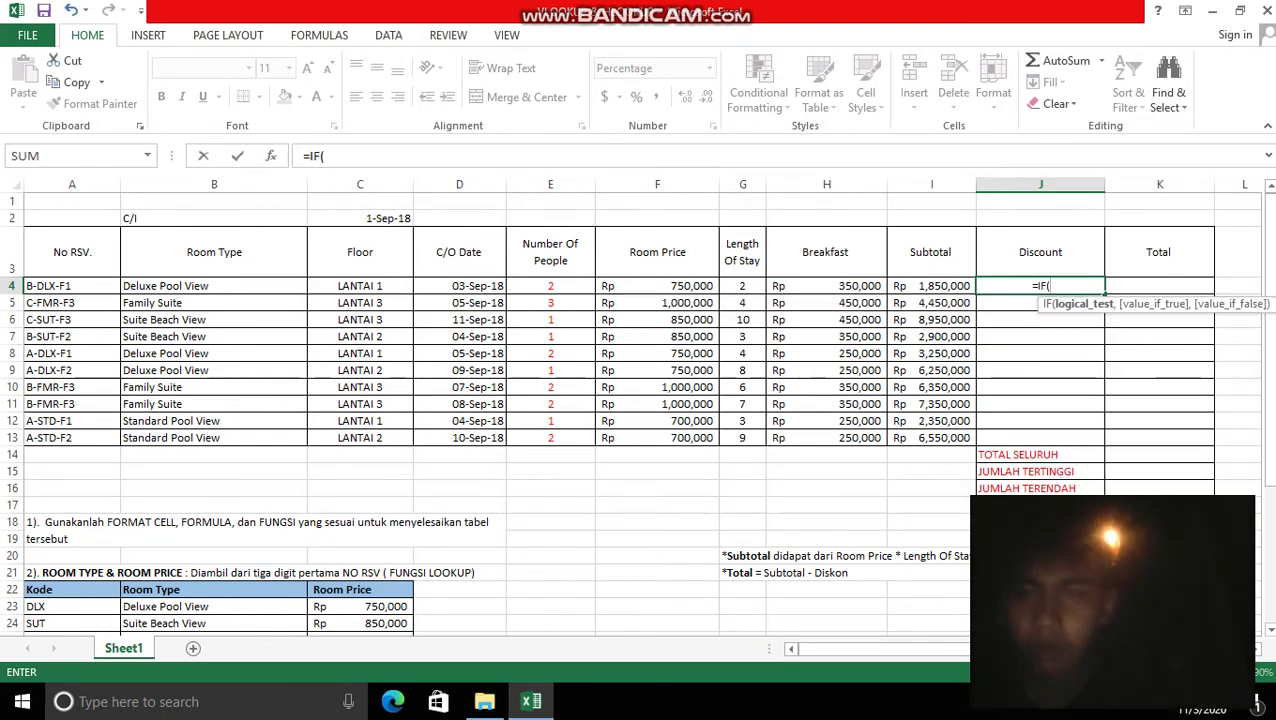
{"action": "left_click", "coordinate": [742, 286]}
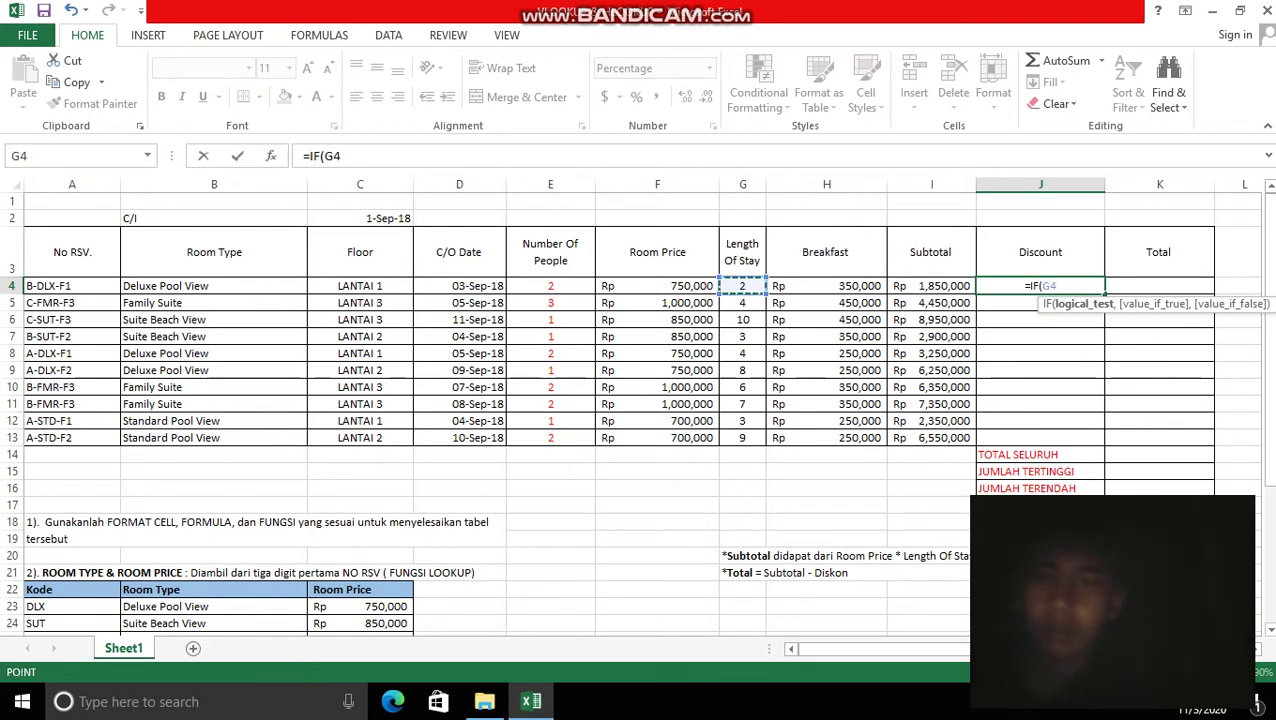
{"action": "type", "text": "<"}
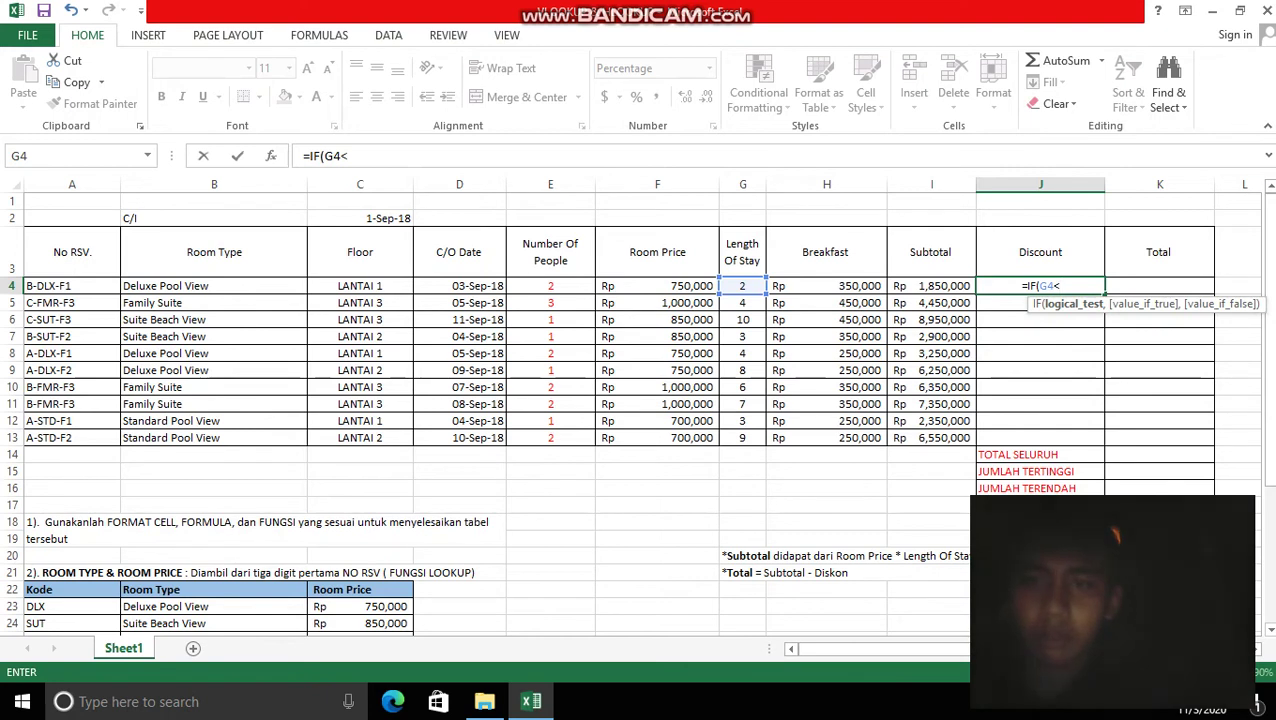
{"action": "type", "text": "6,0"}
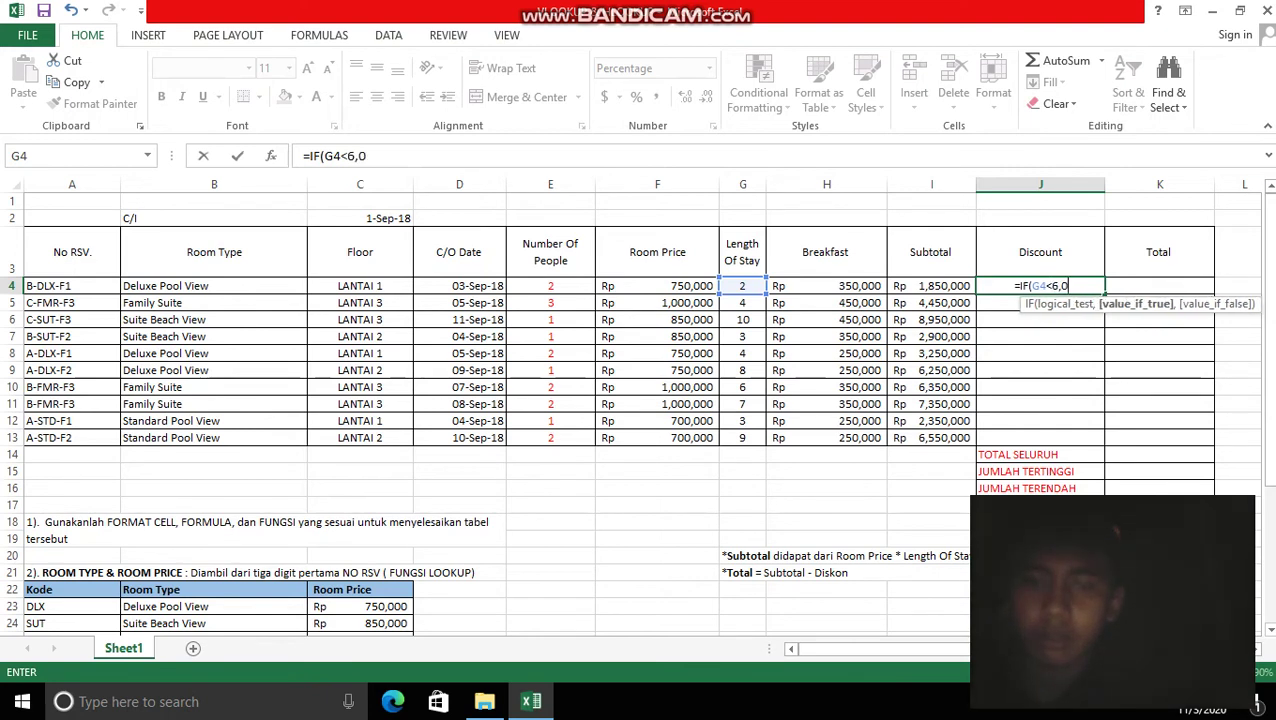
{"action": "type", "text": "%"}
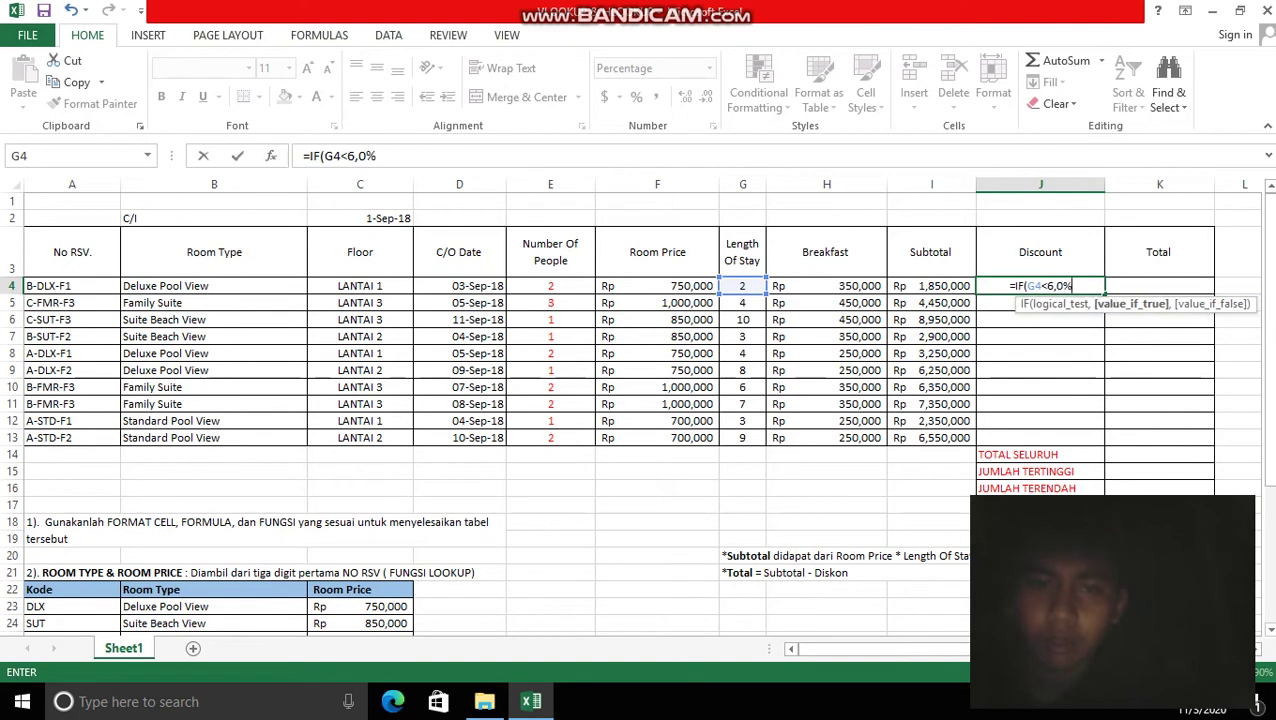
Finish the J4 formula with the nested IF(G4>=6,20%) as its false value, and fill it down the Discount column to J13
{"action": "type", "text": ",I"}
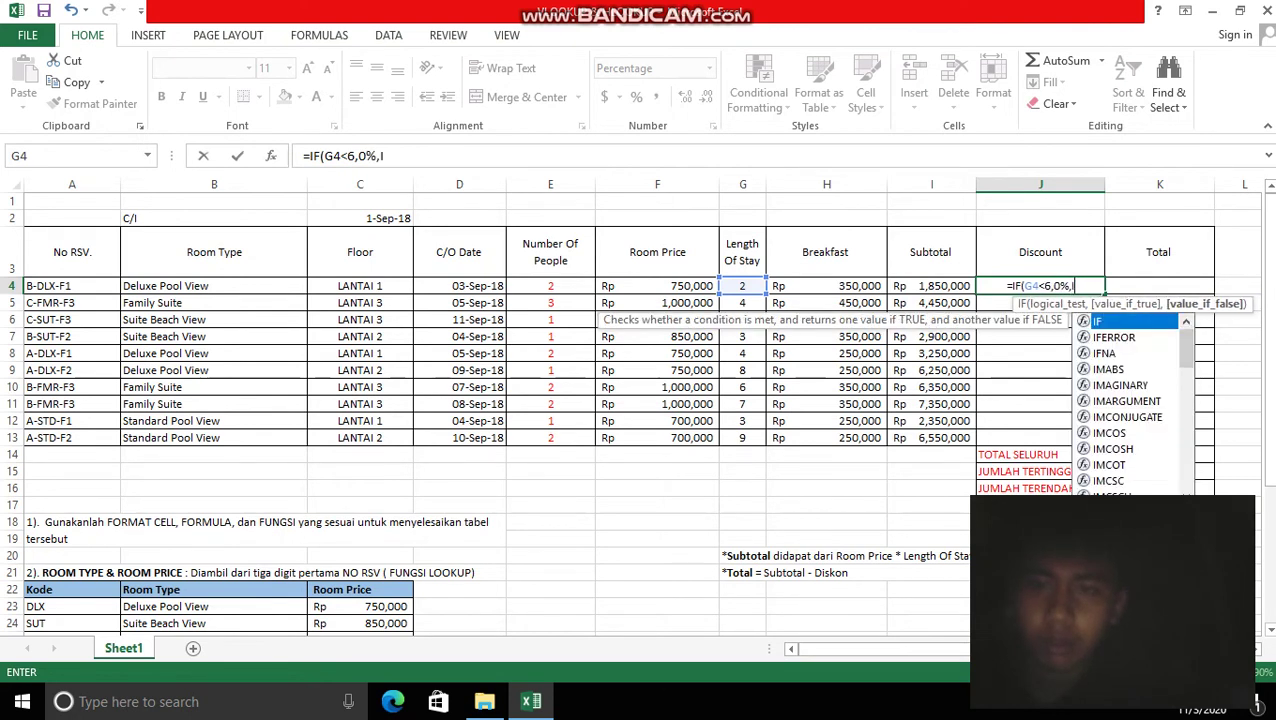
{"action": "type", "text": "F"}
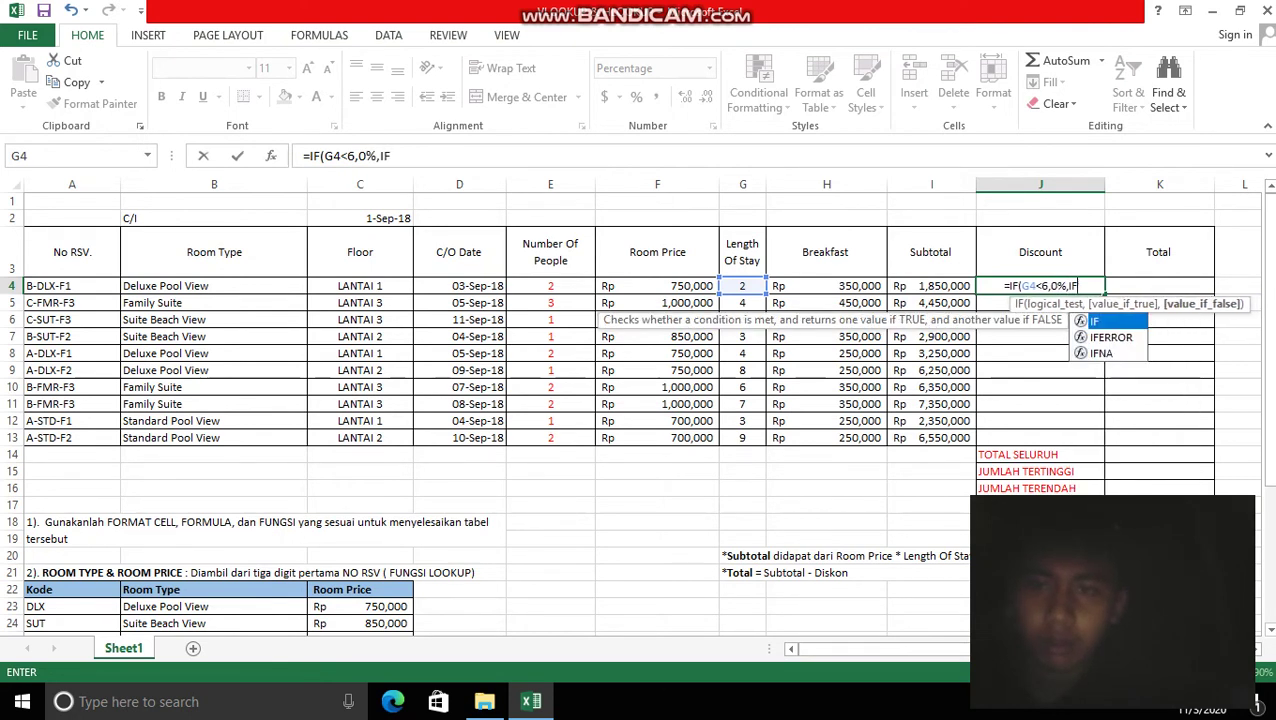
{"action": "type", "text": "("}
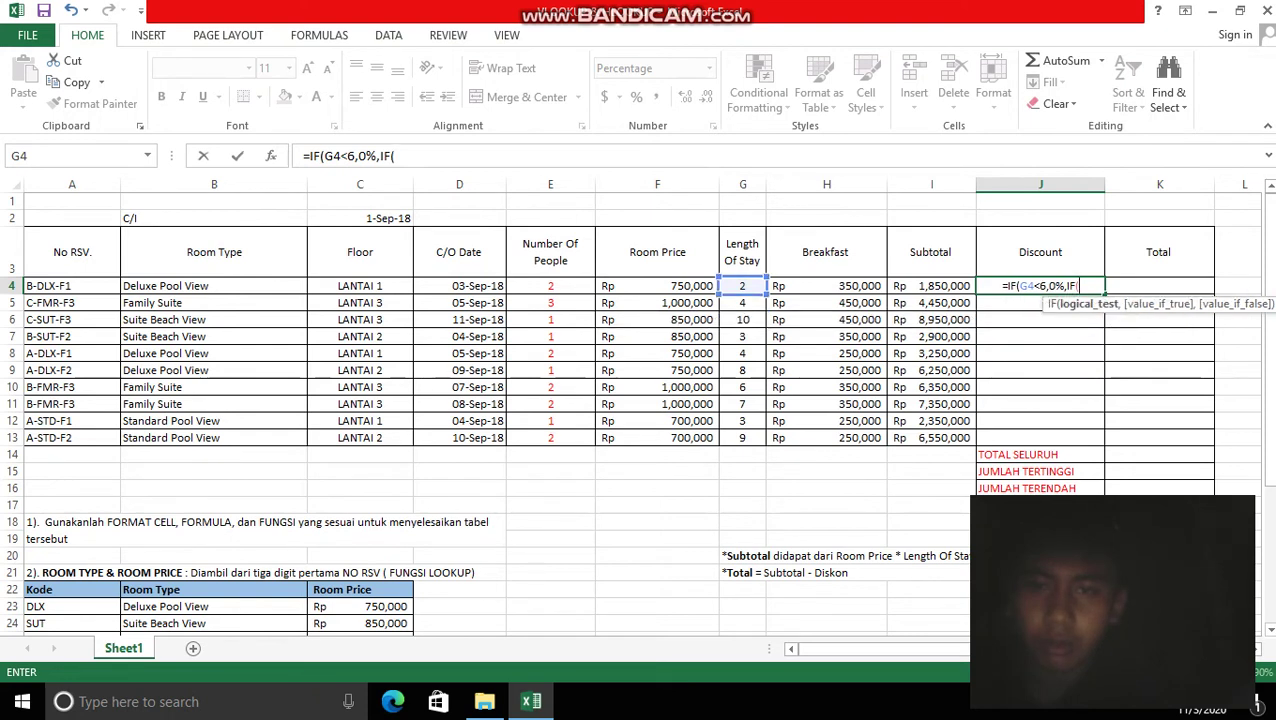
{"action": "left_click", "coordinate": [742, 286]}
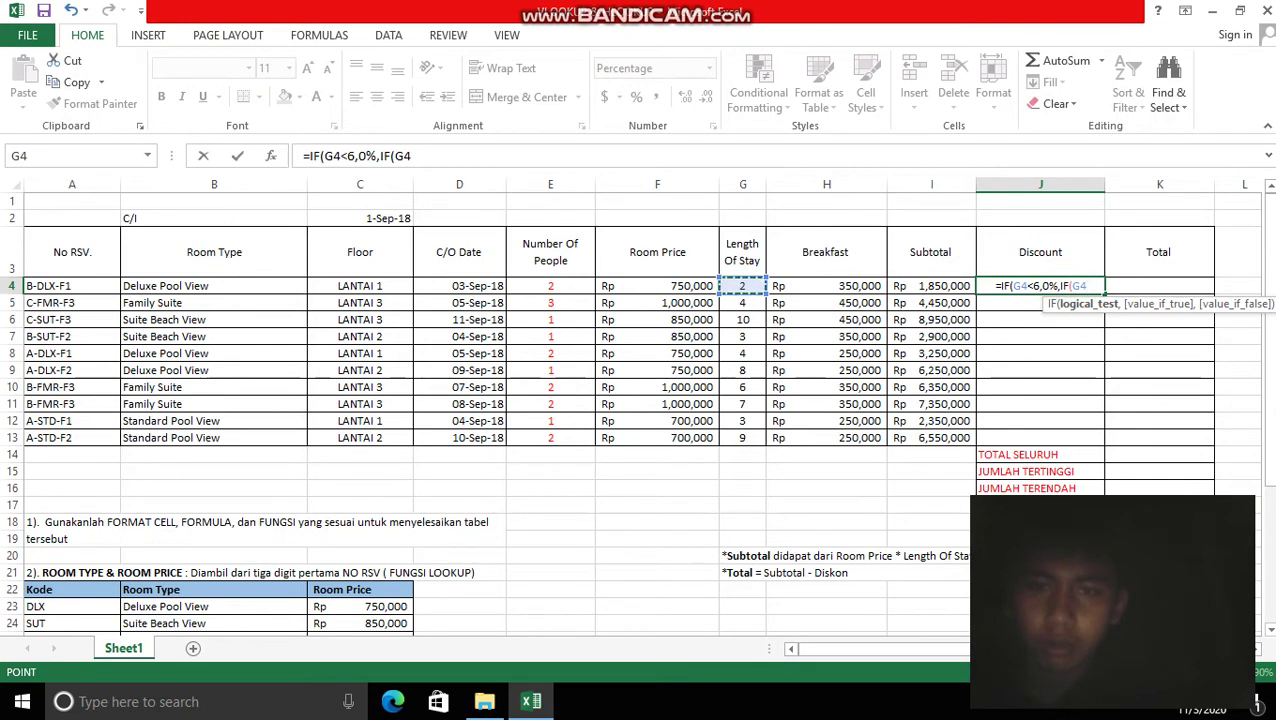
{"action": "type", "text": ">"}
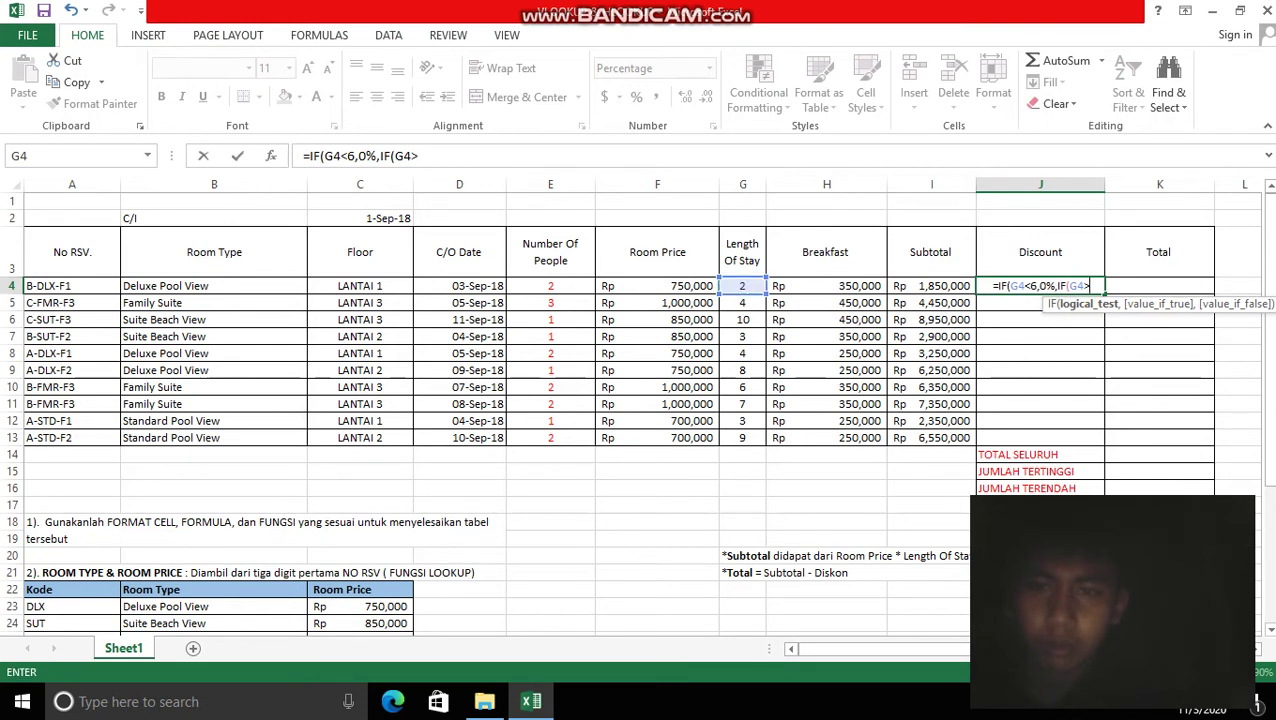
{"action": "type", "text": "="}
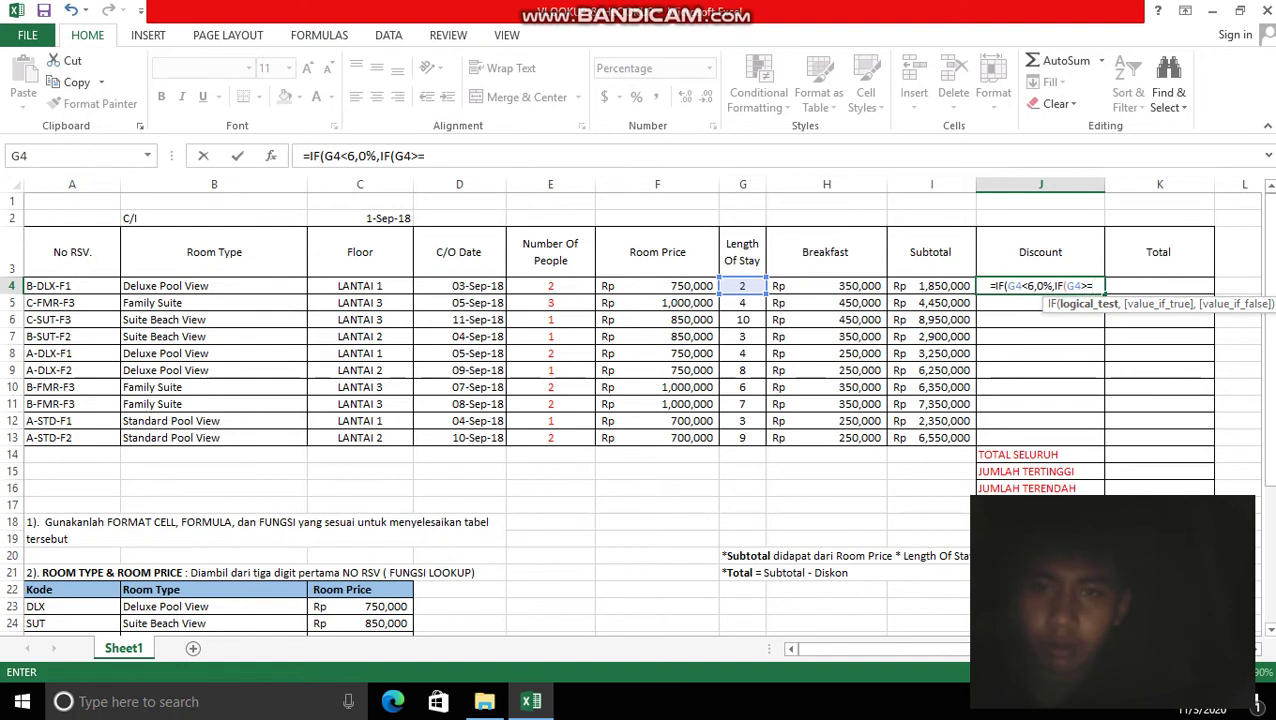
{"action": "type", "text": "6,20"}
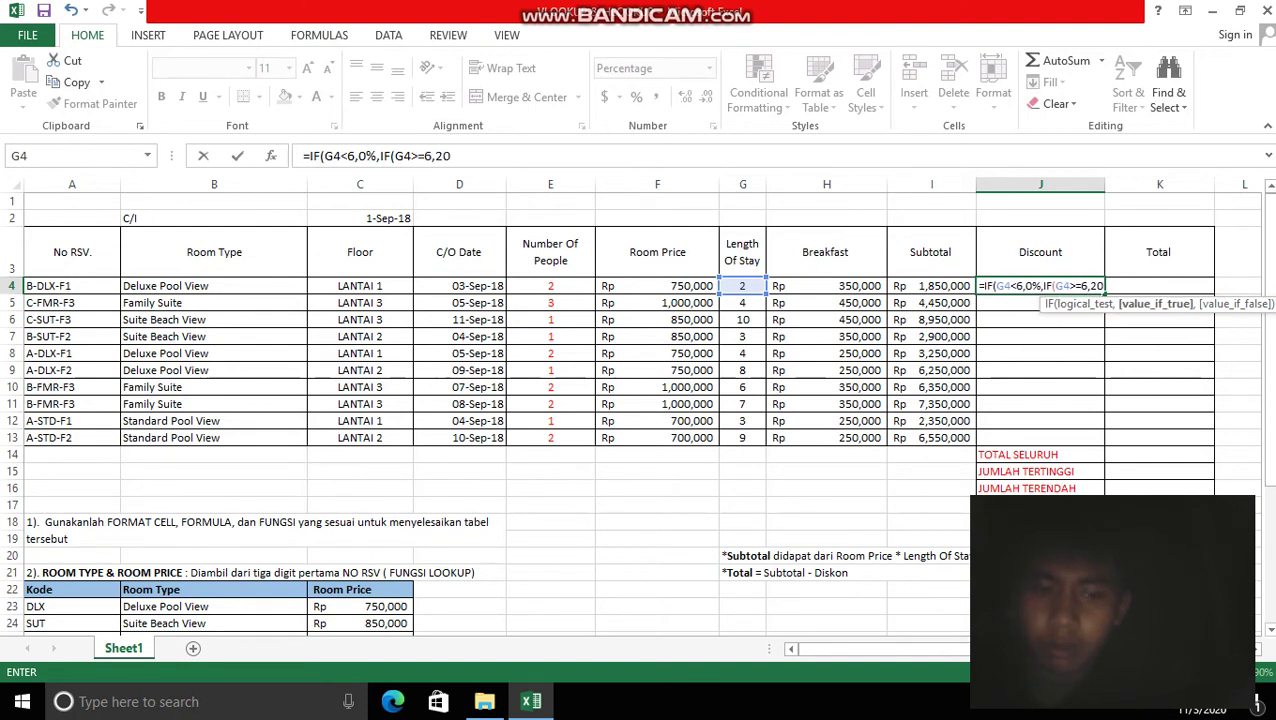
{"action": "type", "text": "%"}
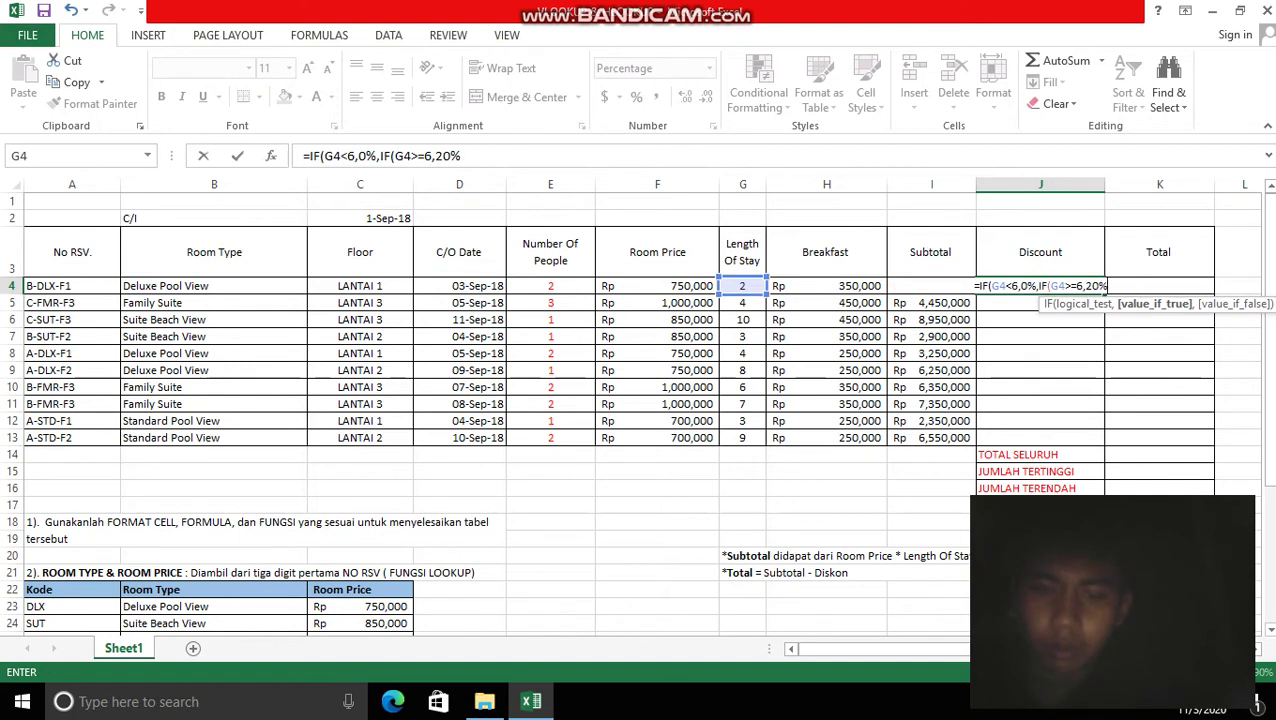
{"action": "type", "text": "))"}
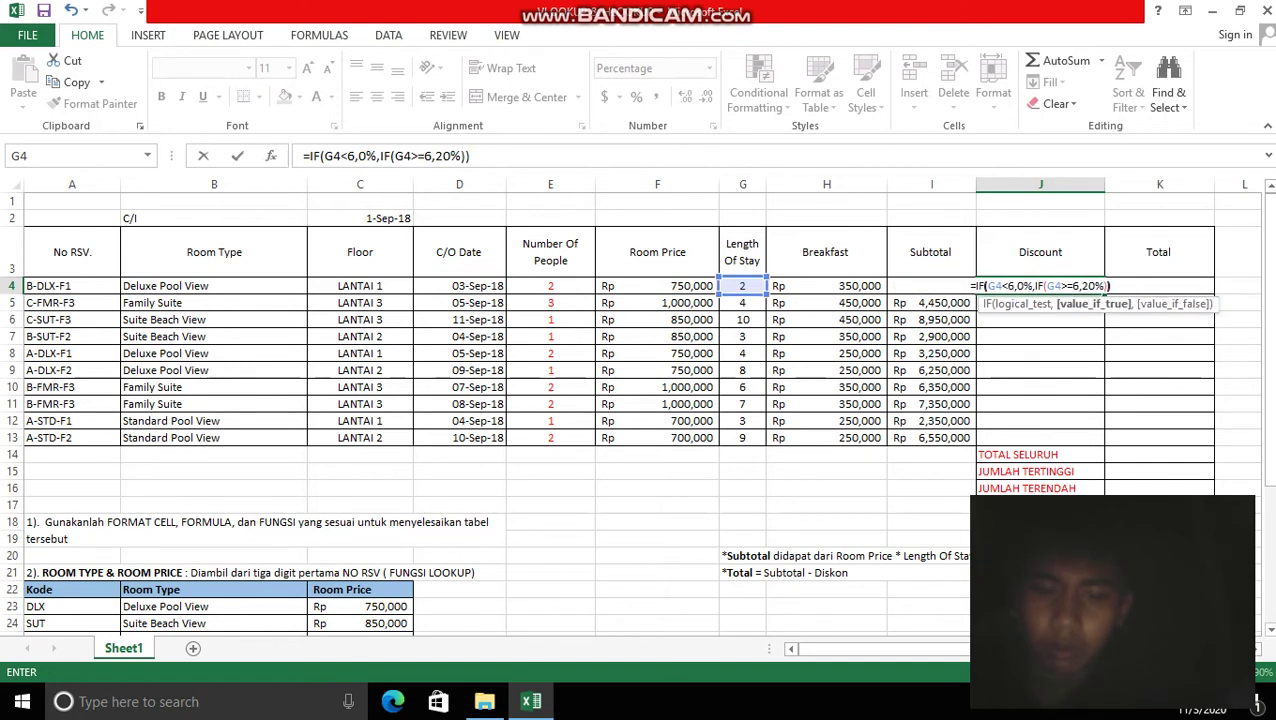
{"action": "key", "text": "Return"}
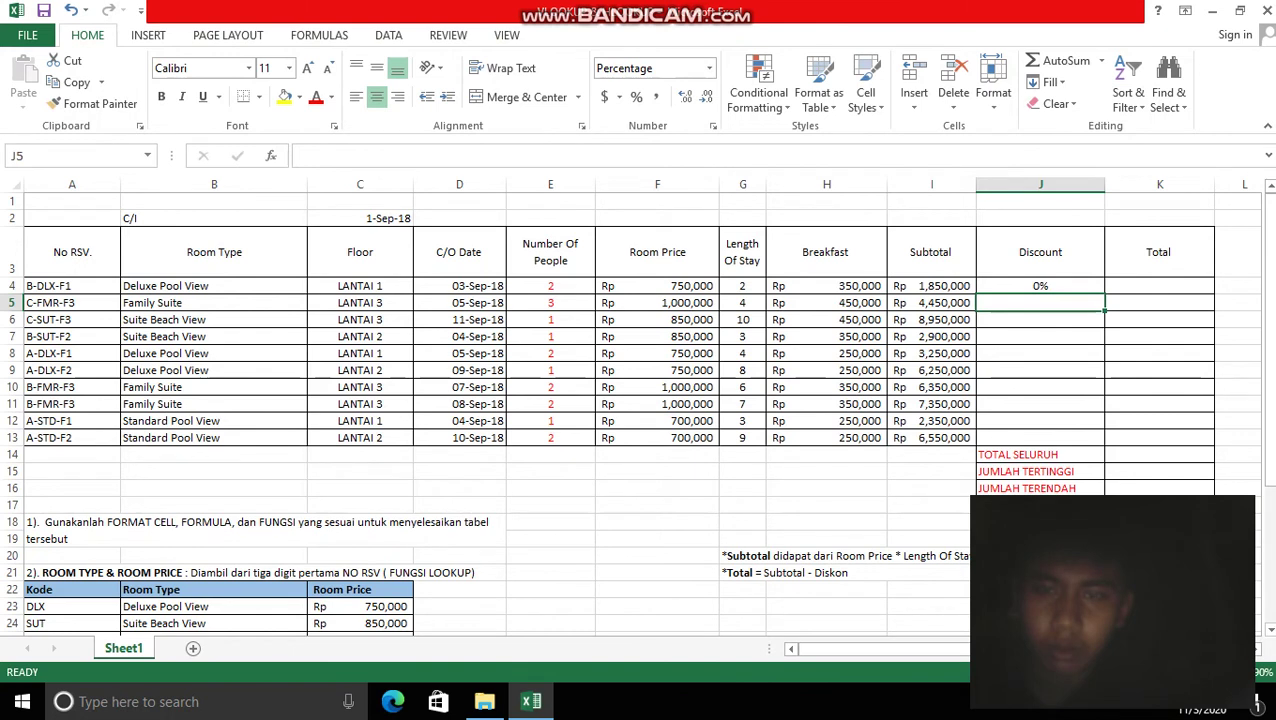
{"action": "left_click", "coordinate": [1040, 286]}
{"action": "left_click_drag", "start_coordinate": [1104, 293], "coordinate": [1102, 442]}
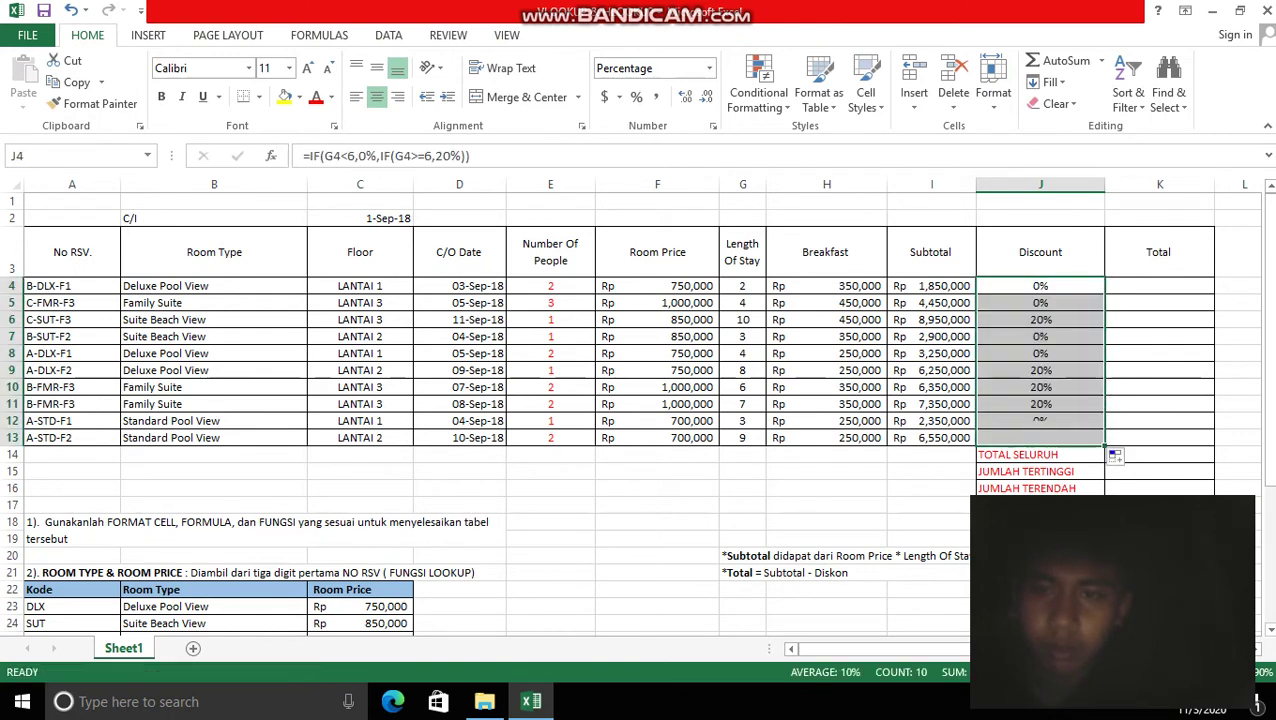
Enter the formula =I4-J4 in the first Total cell, K4, and fill it down the column to K13
{"action": "left_click", "coordinate": [1159, 286]}
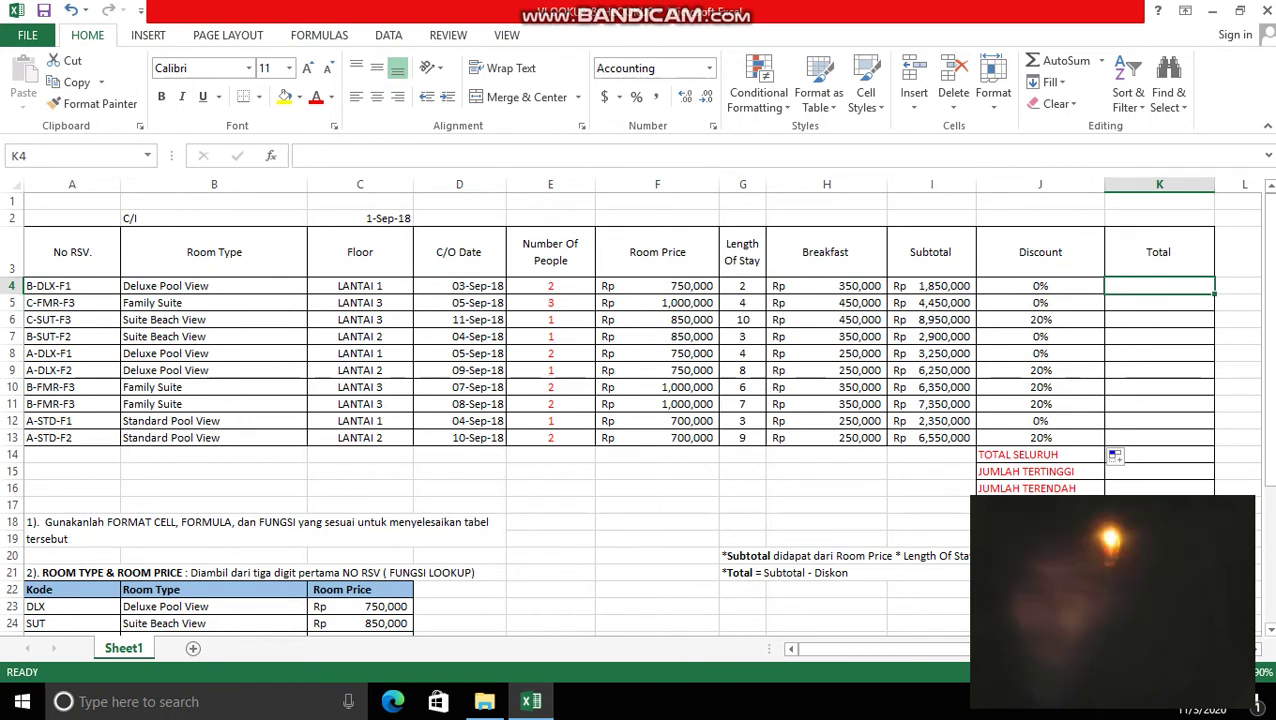
{"action": "type", "text": "="}
{"action": "left_click", "coordinate": [931, 286]}
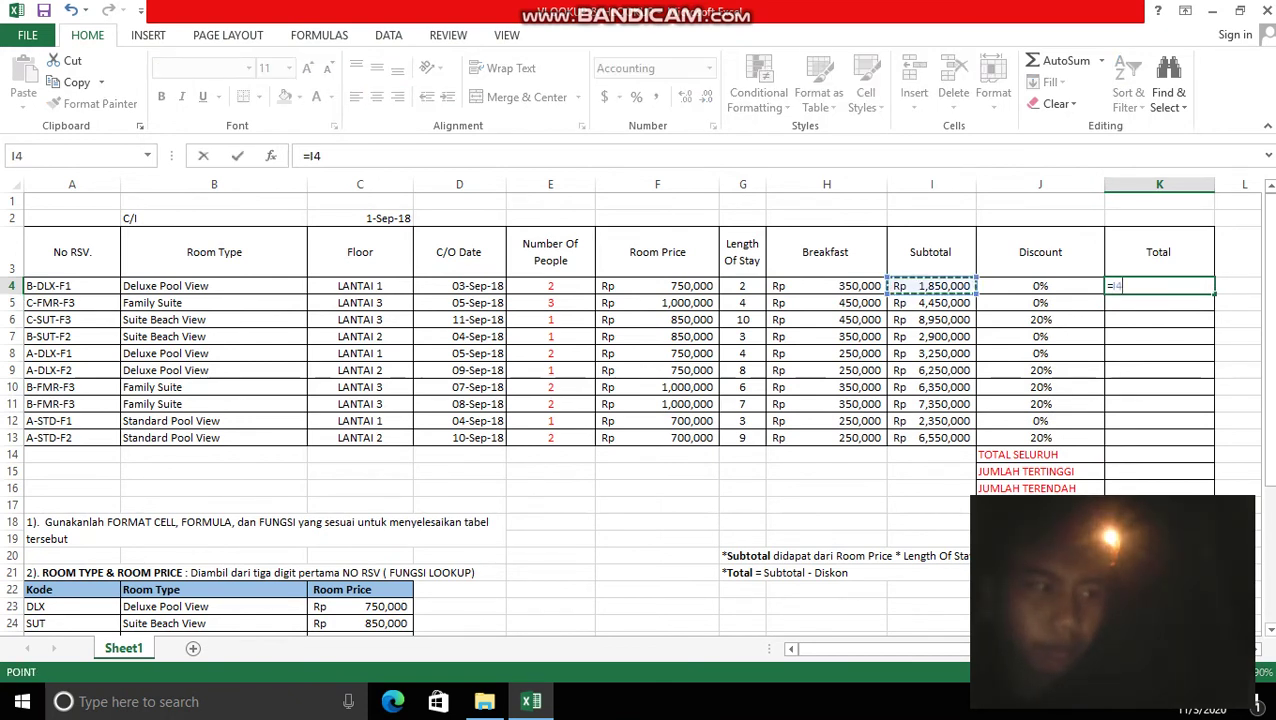
{"action": "type", "text": "-"}
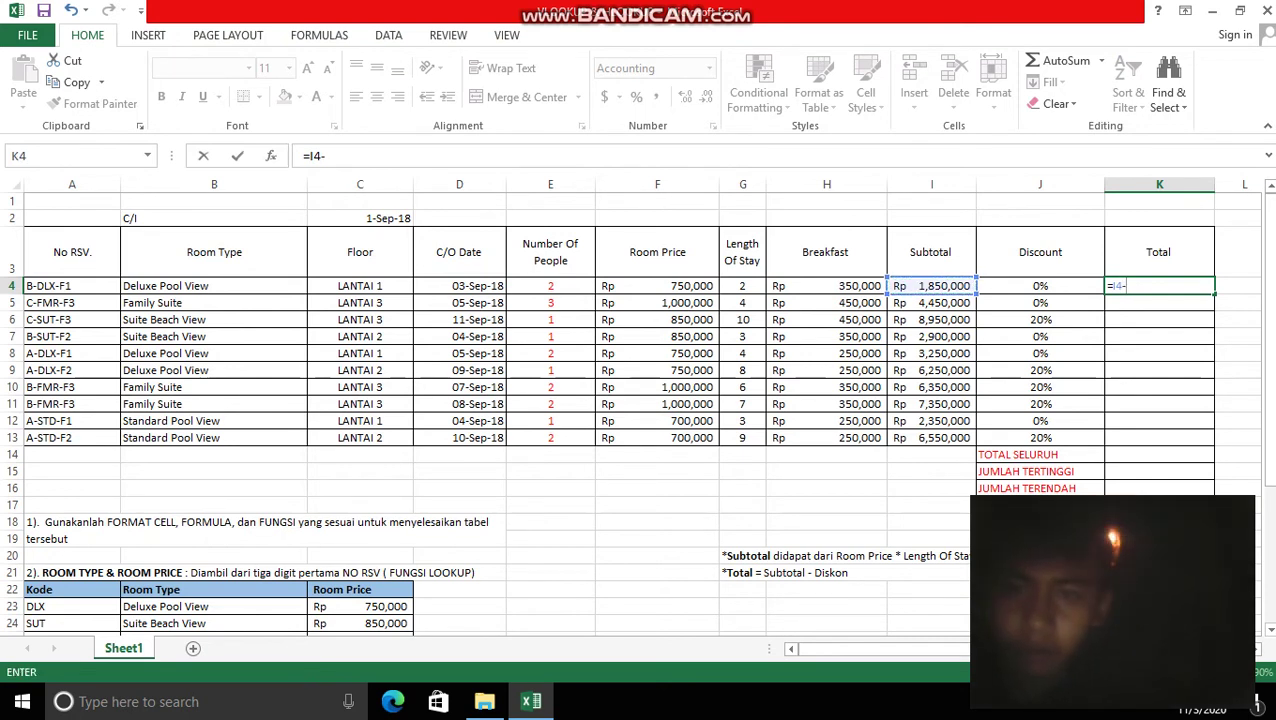
{"action": "left_click", "coordinate": [1040, 286]}
{"action": "key", "text": "Return"}
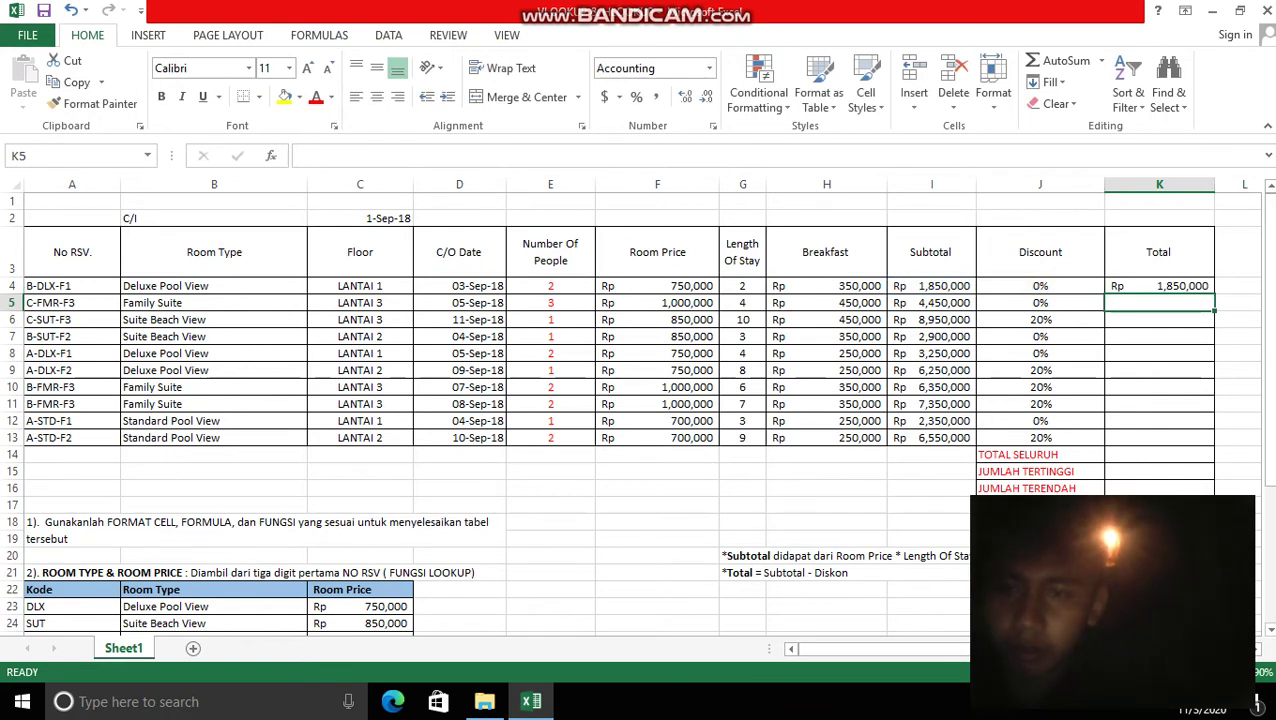
{"action": "left_click", "coordinate": [1158, 286]}
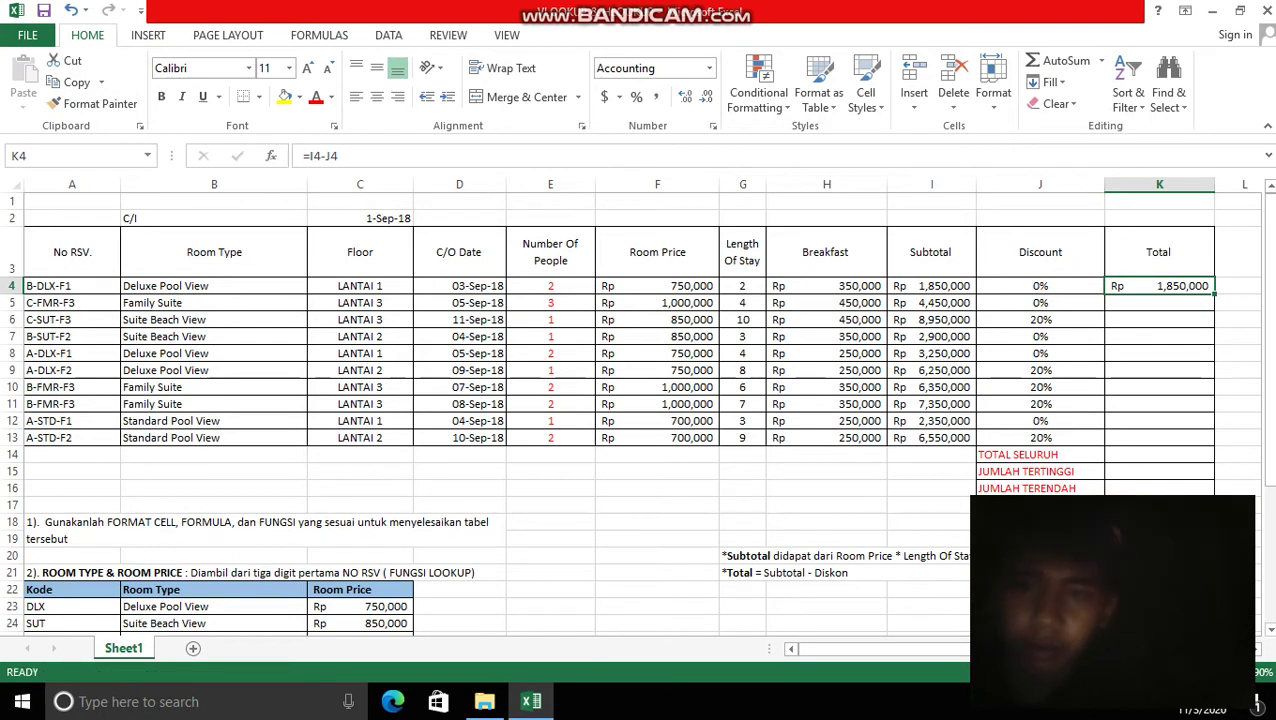
{"action": "left_click_drag", "start_coordinate": [1214, 294], "coordinate": [1212, 444]}
Enter a SUM formula over K4:K13 in the TOTAL SELURUH cell, K14
{"action": "left_click", "coordinate": [1159, 454]}
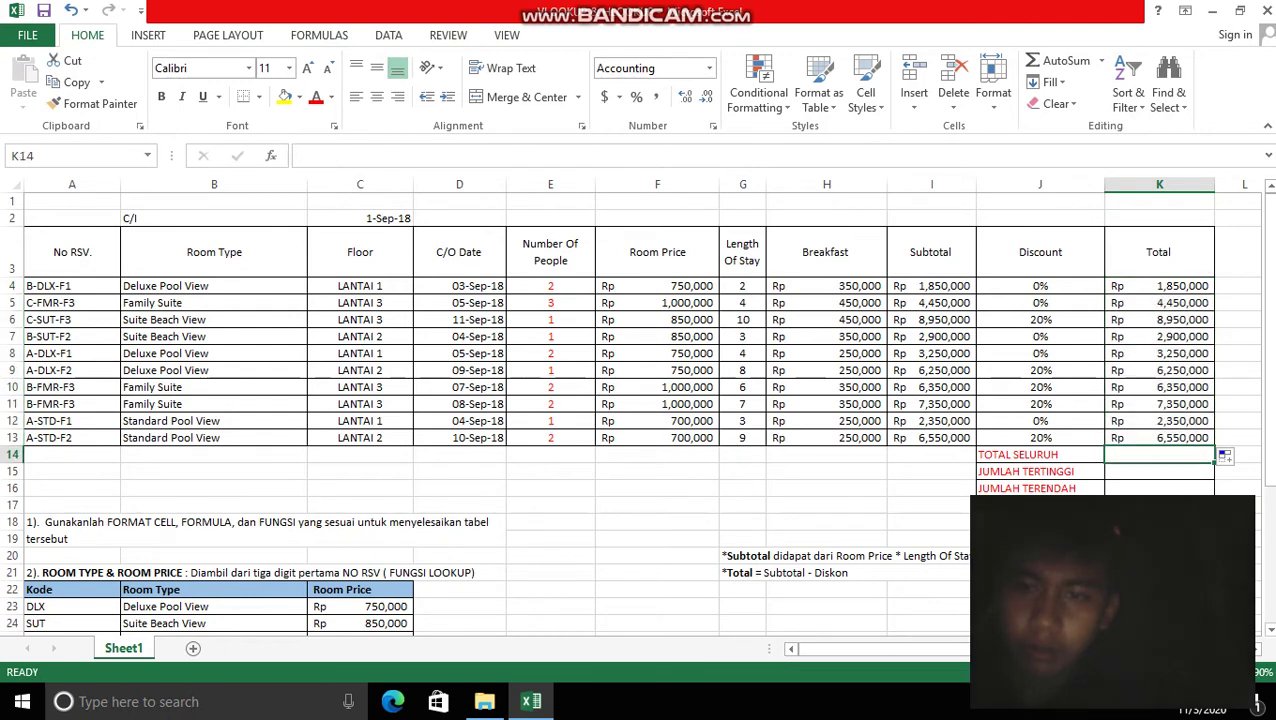
{"action": "type", "text": "=SUM"}
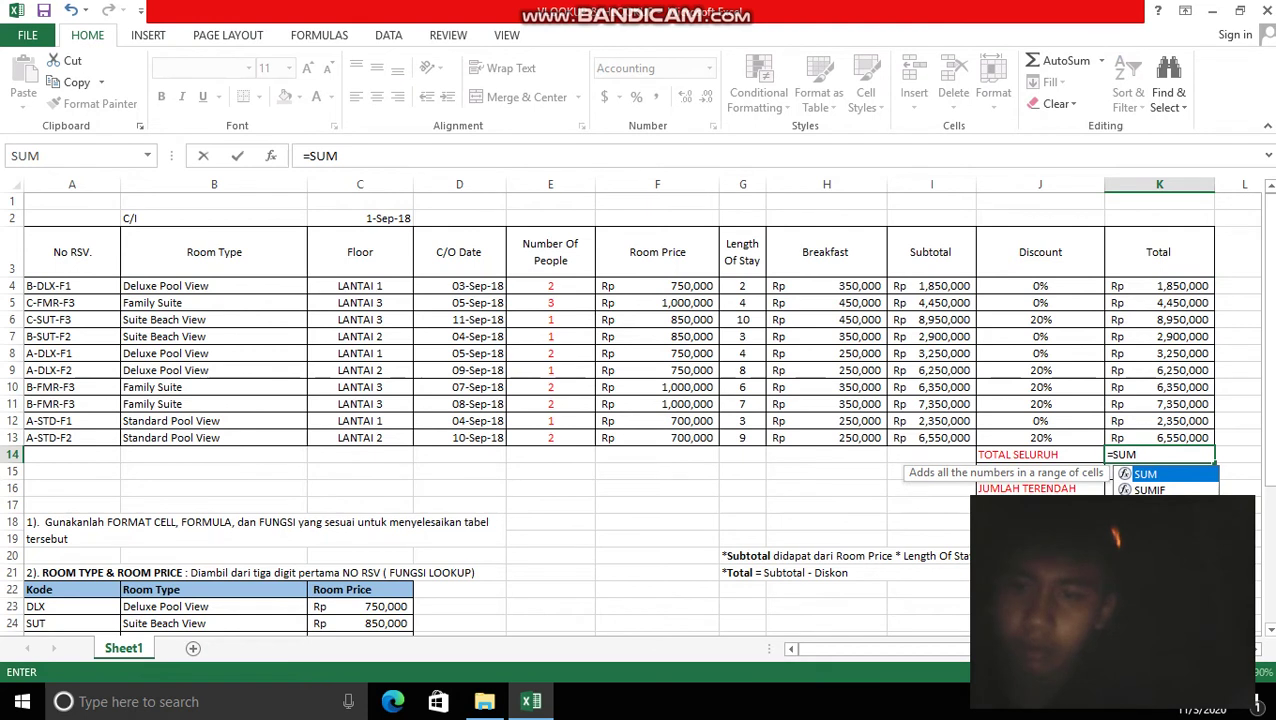
{"action": "type", "text": "("}
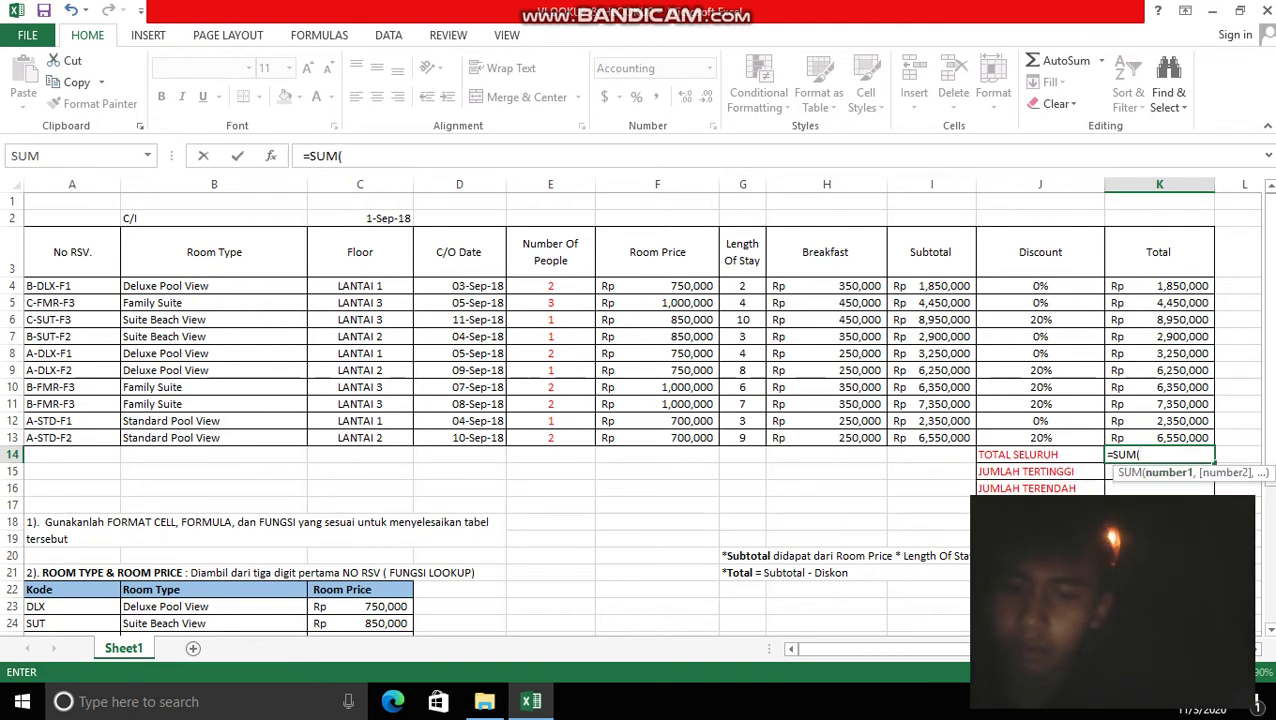
{"action": "left_click_drag", "start_coordinate": [1160, 286], "coordinate": [1160, 437]}
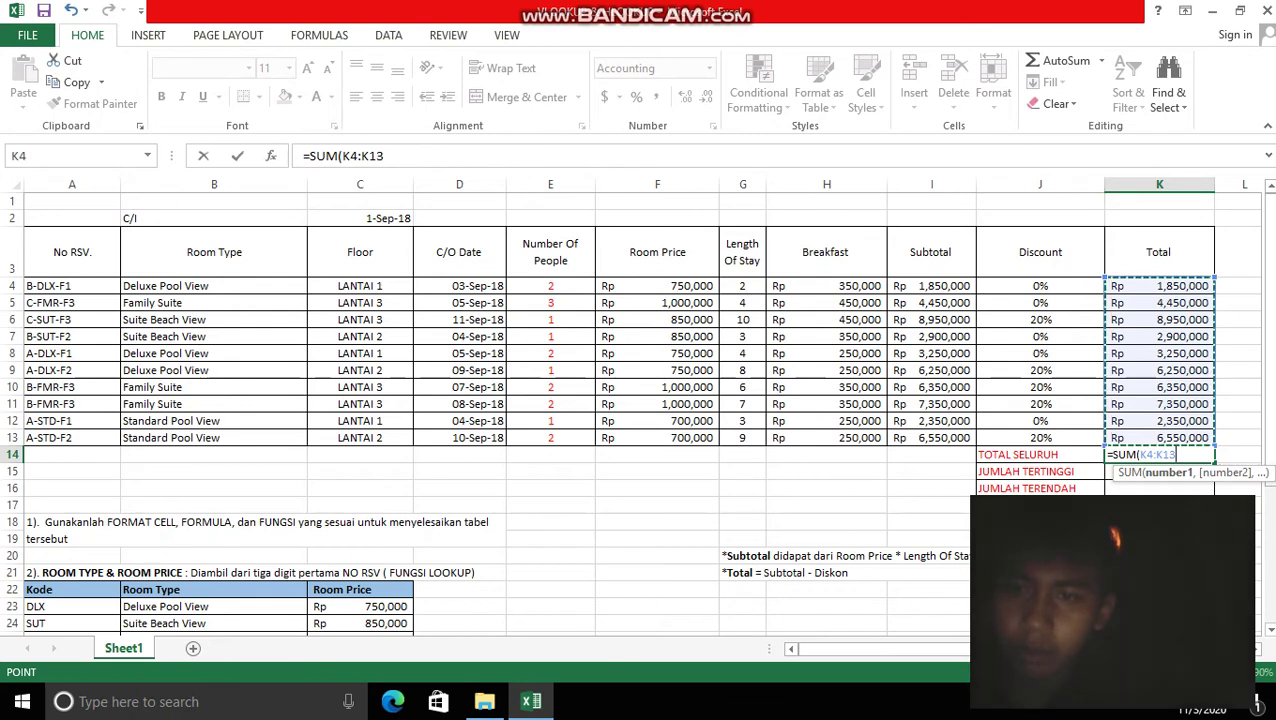
{"action": "key", "text": "Return"}
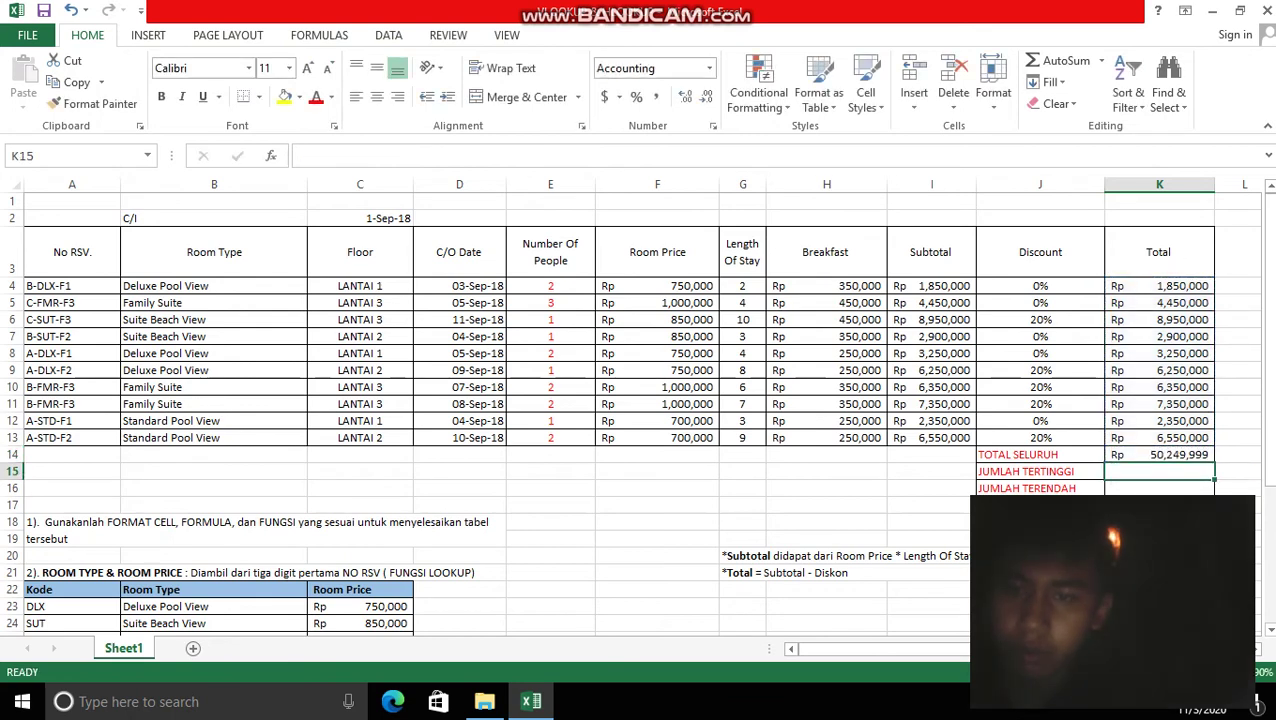
Enter the formula =MAX(K4:K14) in the JUMLAH TERTINGGI cell, K15
{"action": "type", "text": "="}
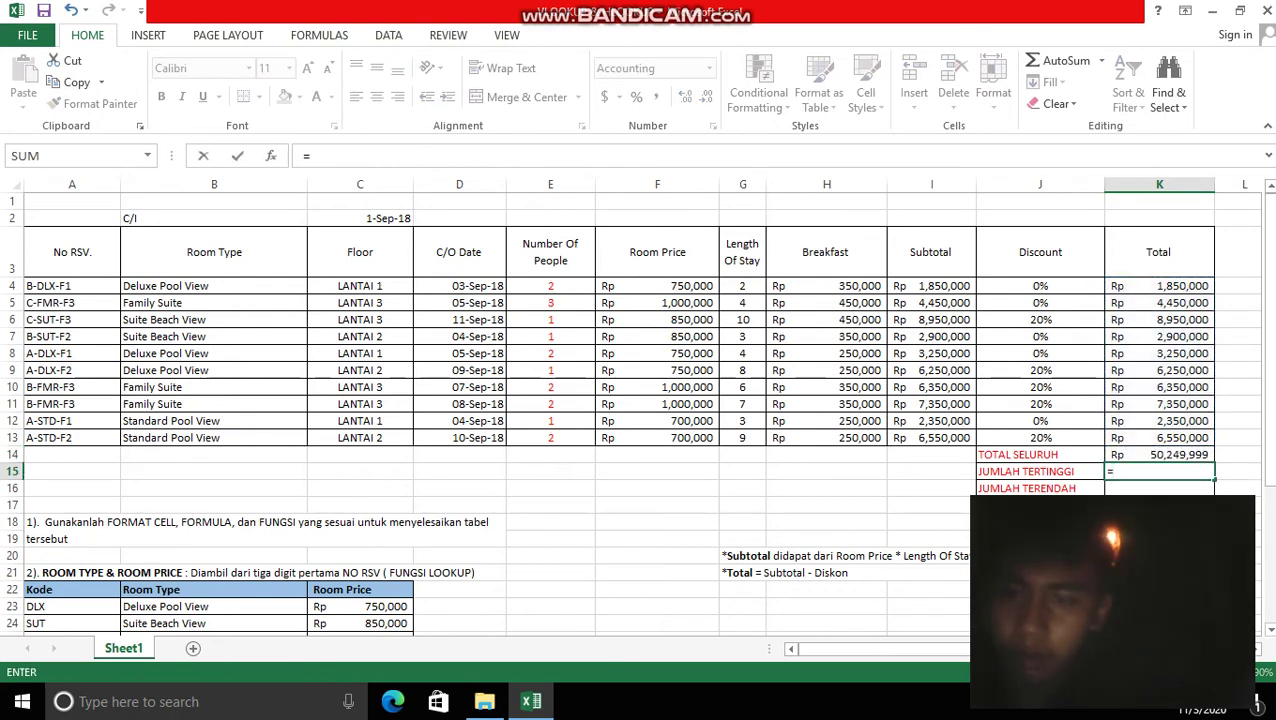
{"action": "type", "text": "MAX"}
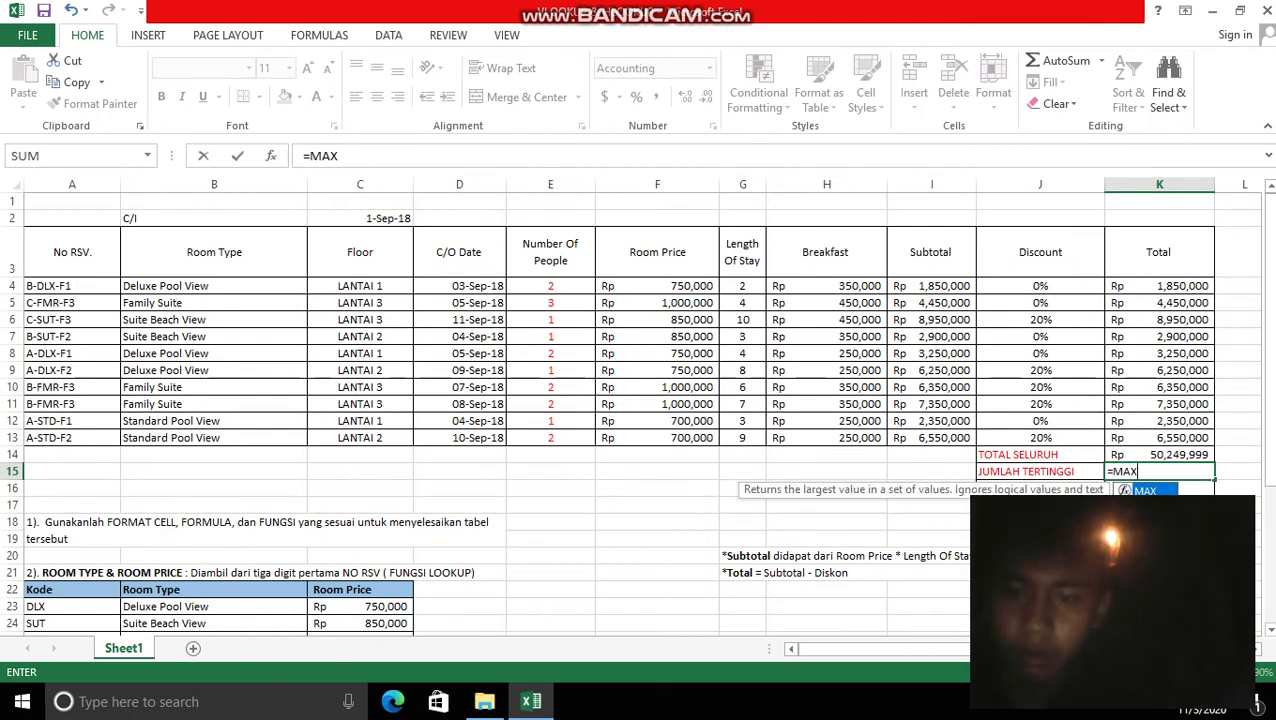
{"action": "type", "text": "("}
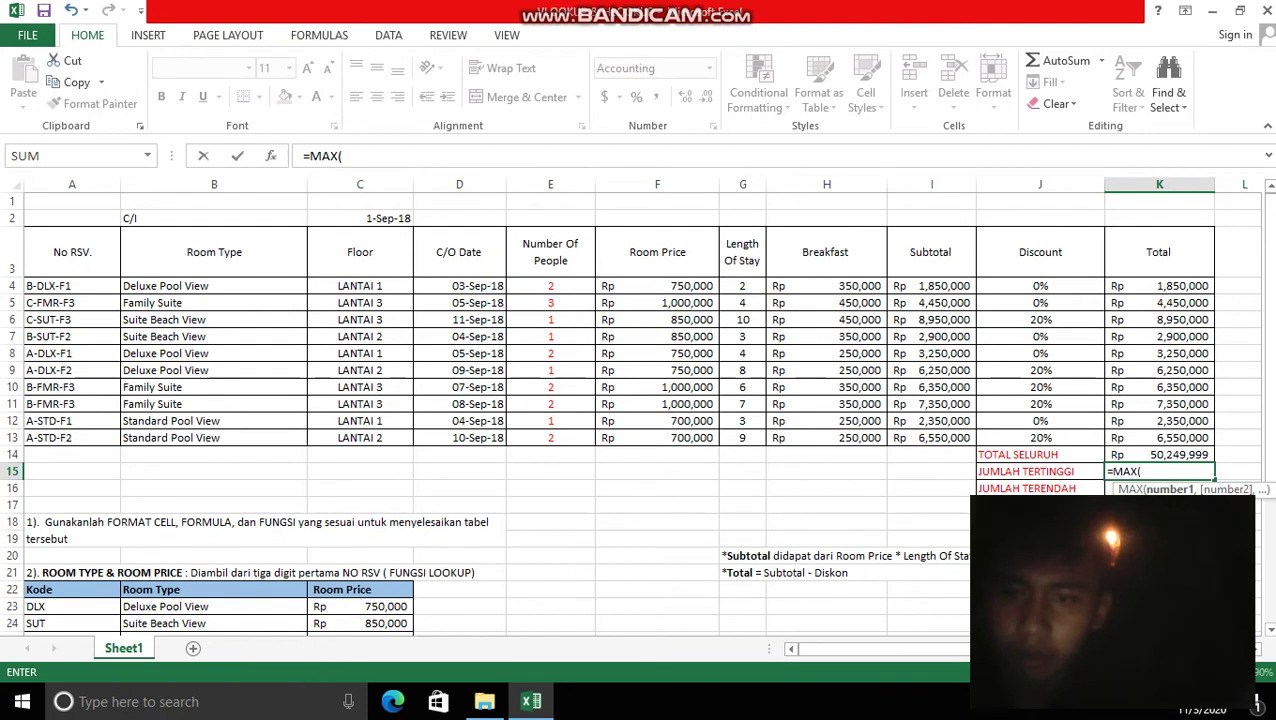
{"action": "left_click_drag", "start_coordinate": [1159, 286], "coordinate": [1159, 455]}
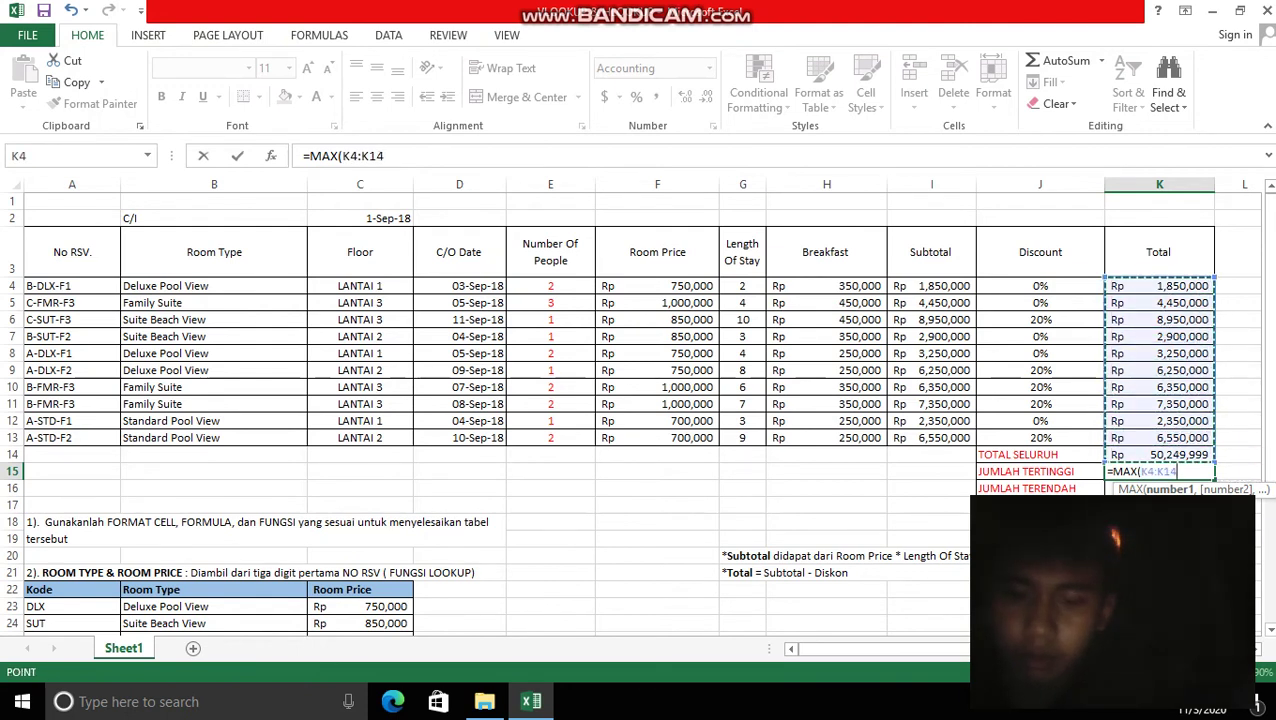
{"action": "type", "text": ")"}
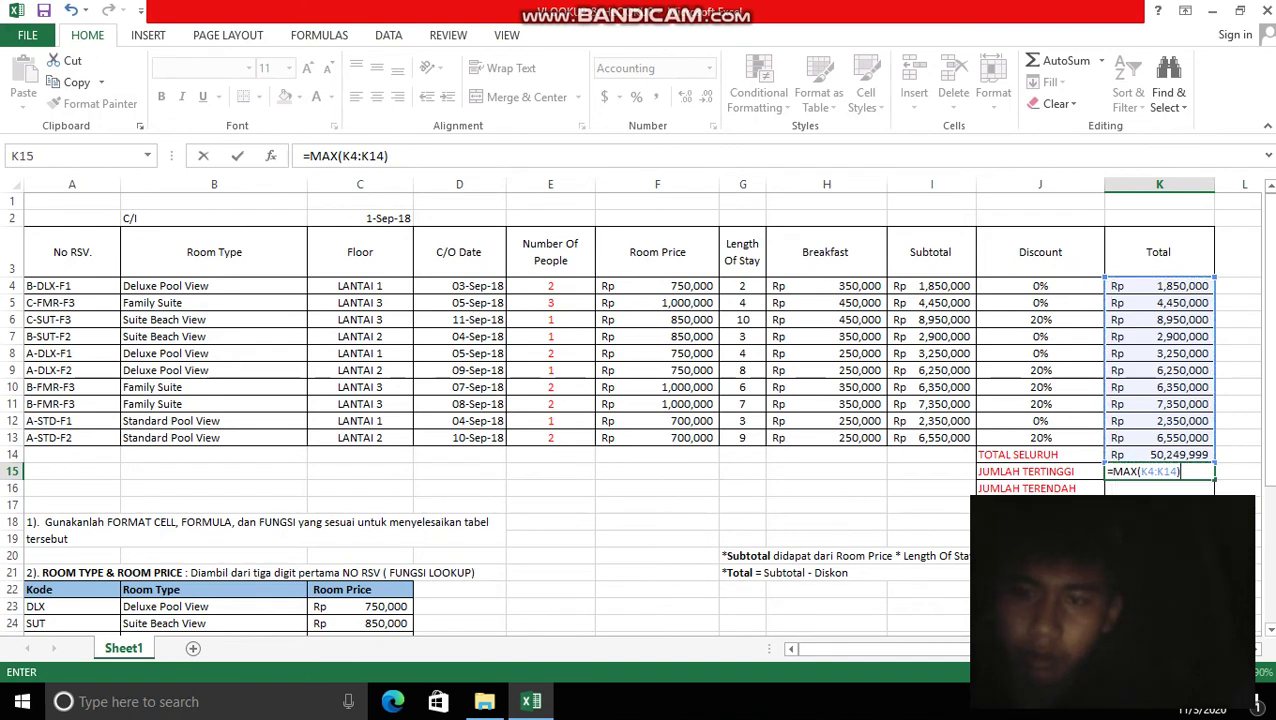
{"action": "key", "text": "Return"}
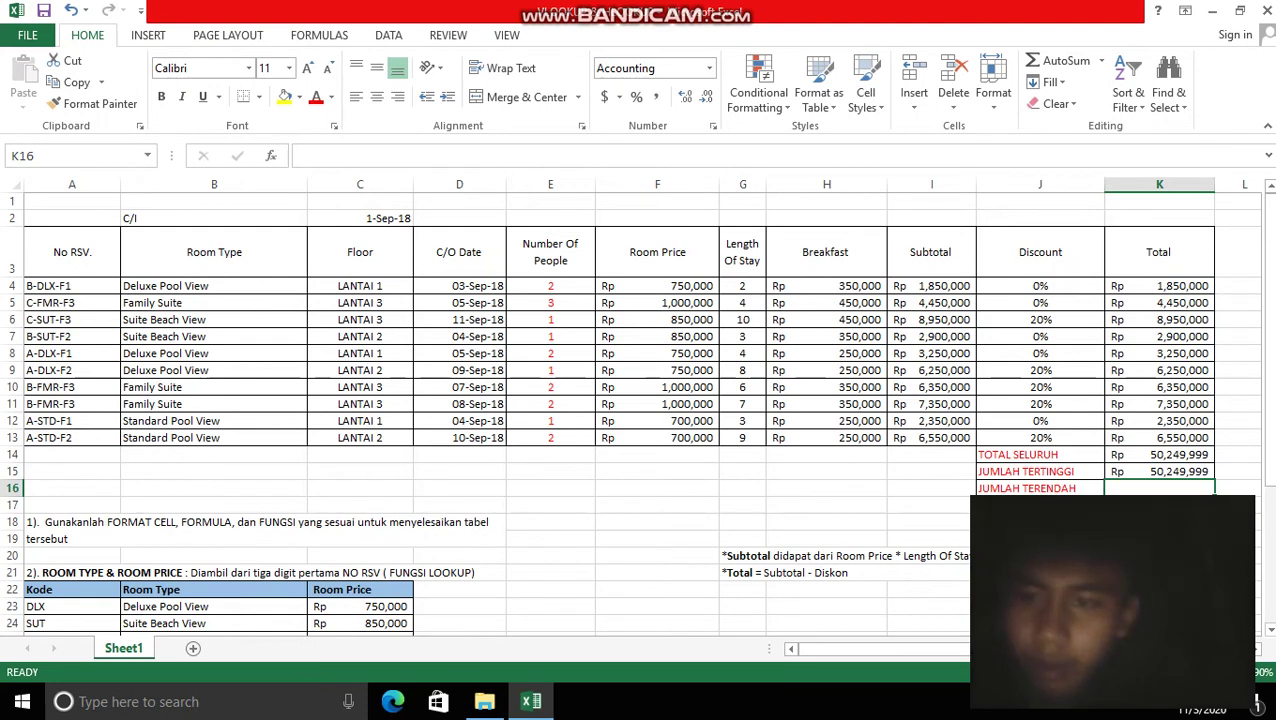
Enter a MIN formula over K4:K13 in the JUMLAH TERENDAH cell, K16
{"action": "type", "text": "="}
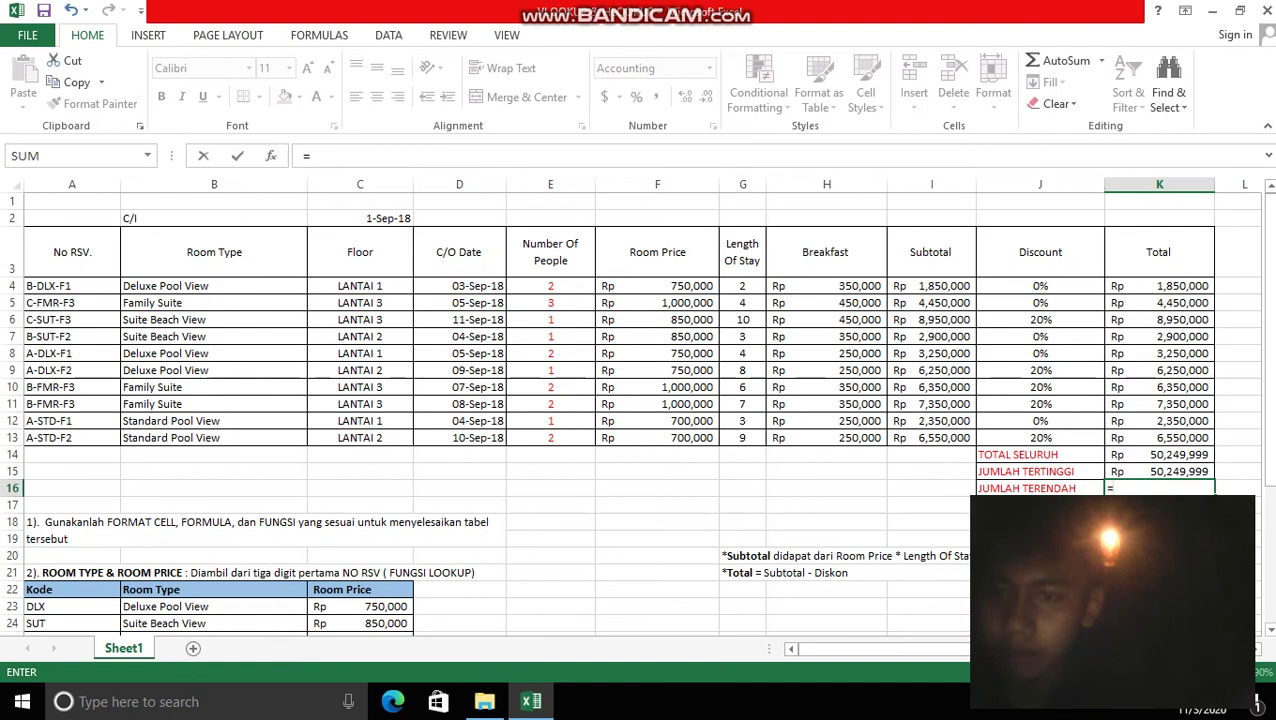
{"action": "type", "text": "MIN"}
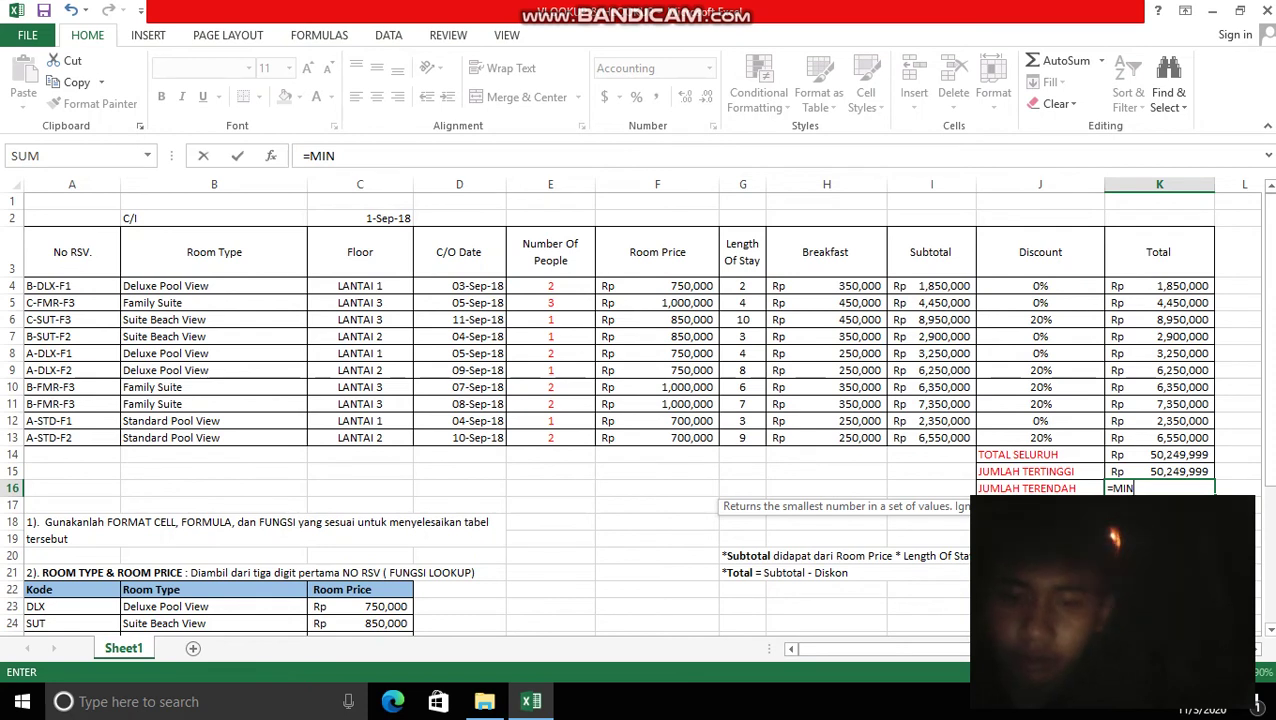
{"action": "type", "text": "("}
{"action": "left_click_drag", "start_coordinate": [1160, 286], "coordinate": [1160, 438]}
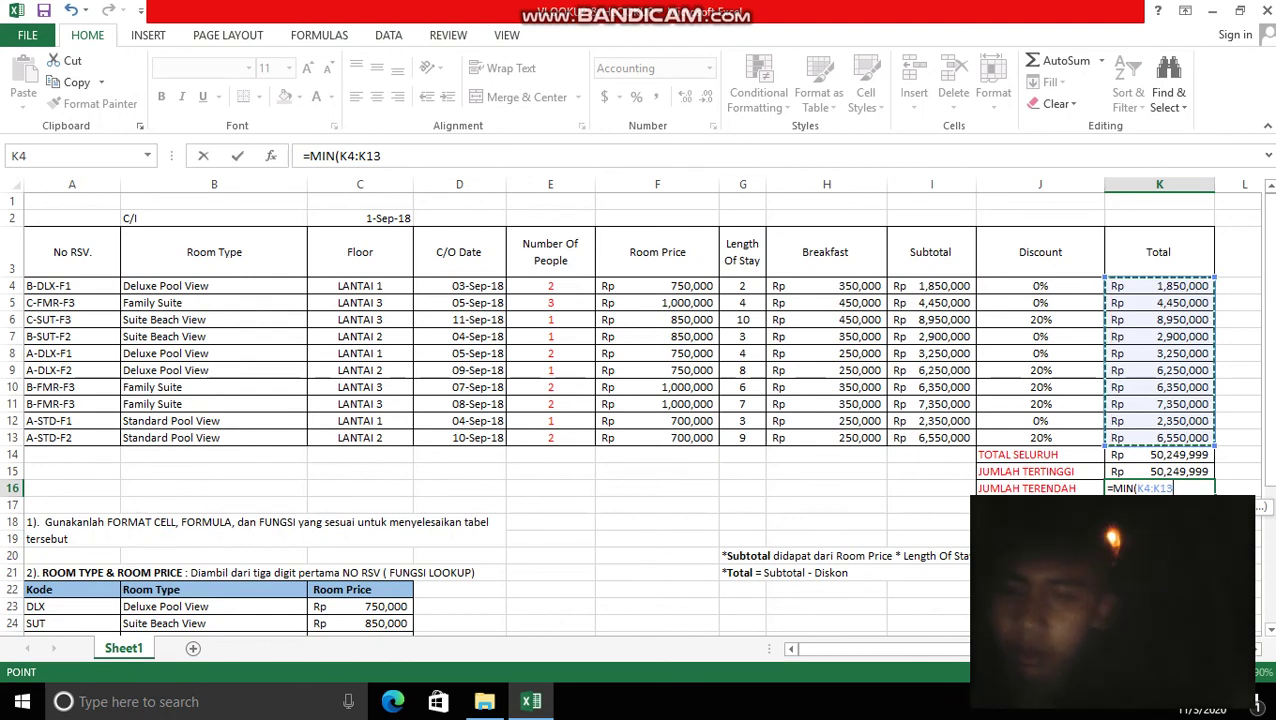
{"action": "key", "text": "Return"}
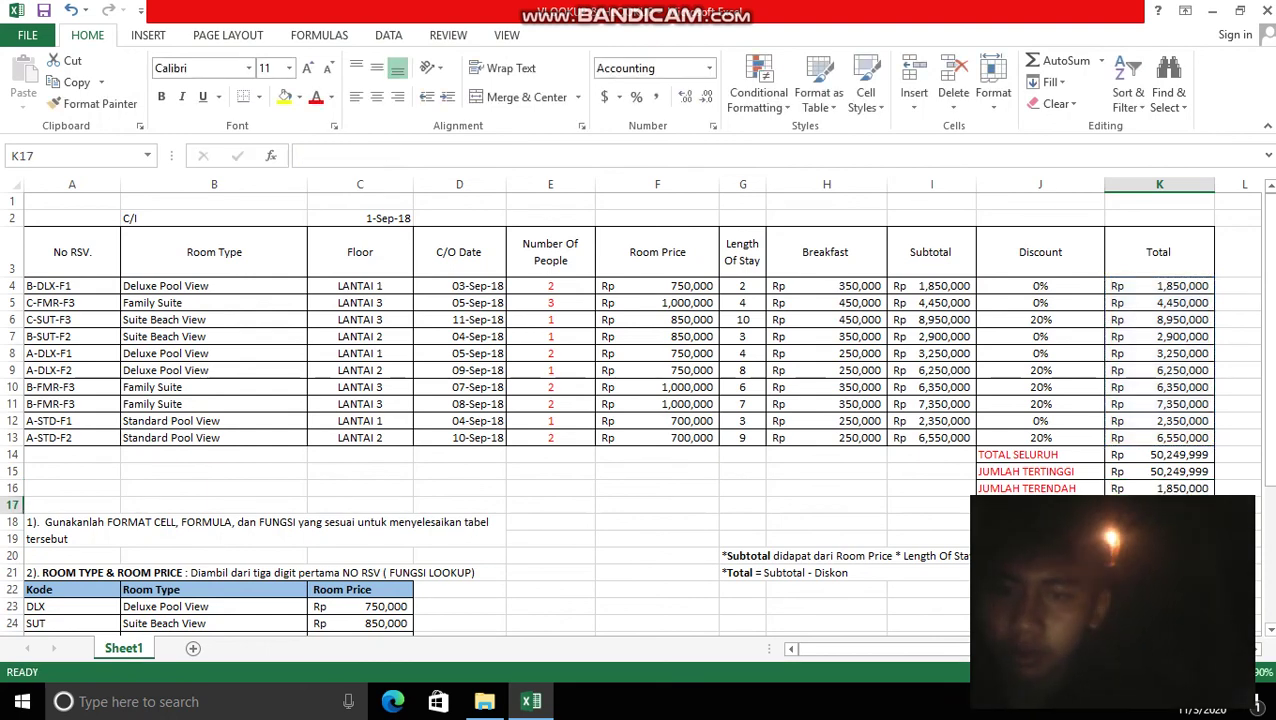
Enter the formula =AVERAGE(K4:K13) in cell K17, directly below the lowest total
{"action": "type", "text": "="}
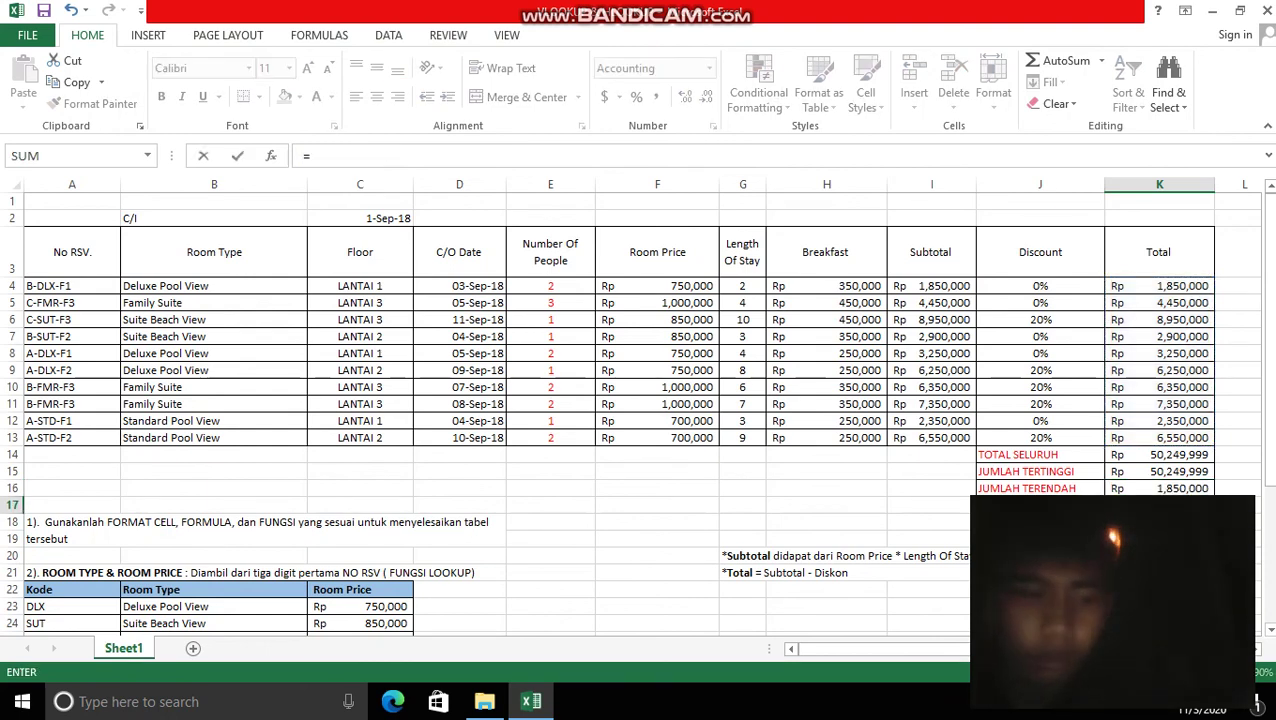
{"action": "type", "text": "aVERA"}
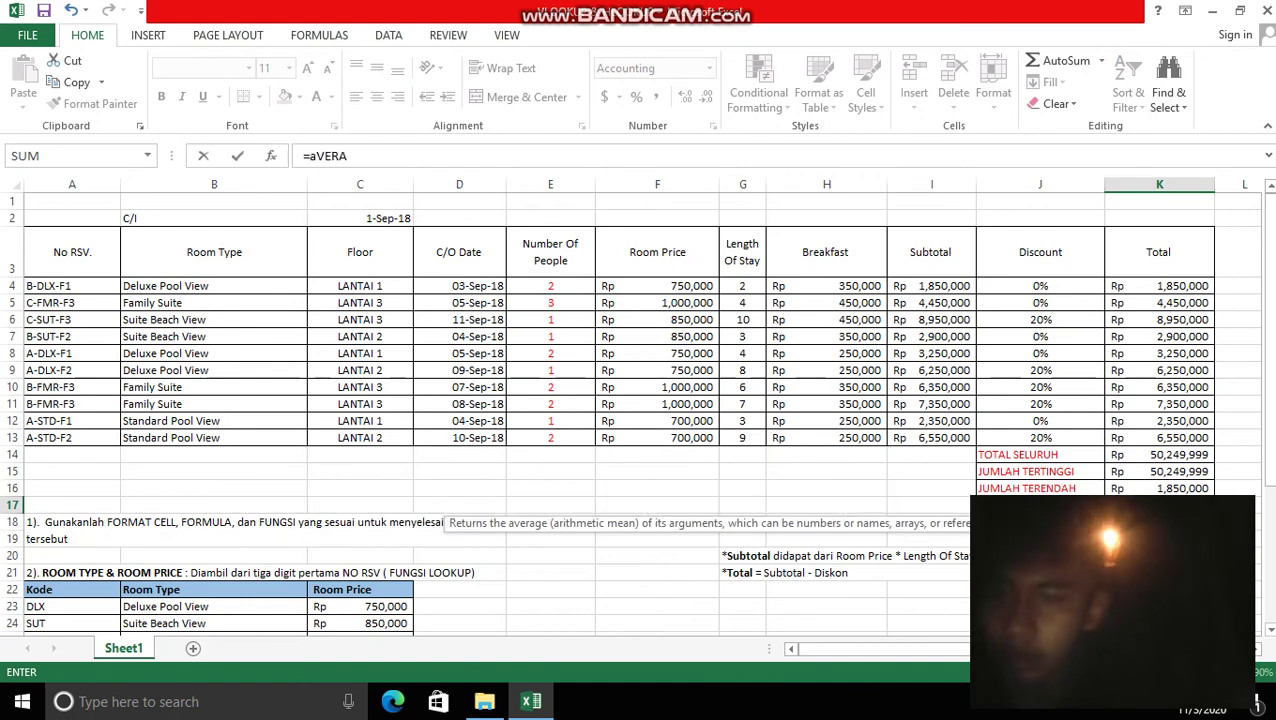
{"action": "key", "text": "BackSpace"}
{"action": "key", "text": "BackSpace"}
{"action": "key", "text": "BackSpace"}
{"action": "key", "text": "BackSpace"}
{"action": "key", "text": "BackSpace"}
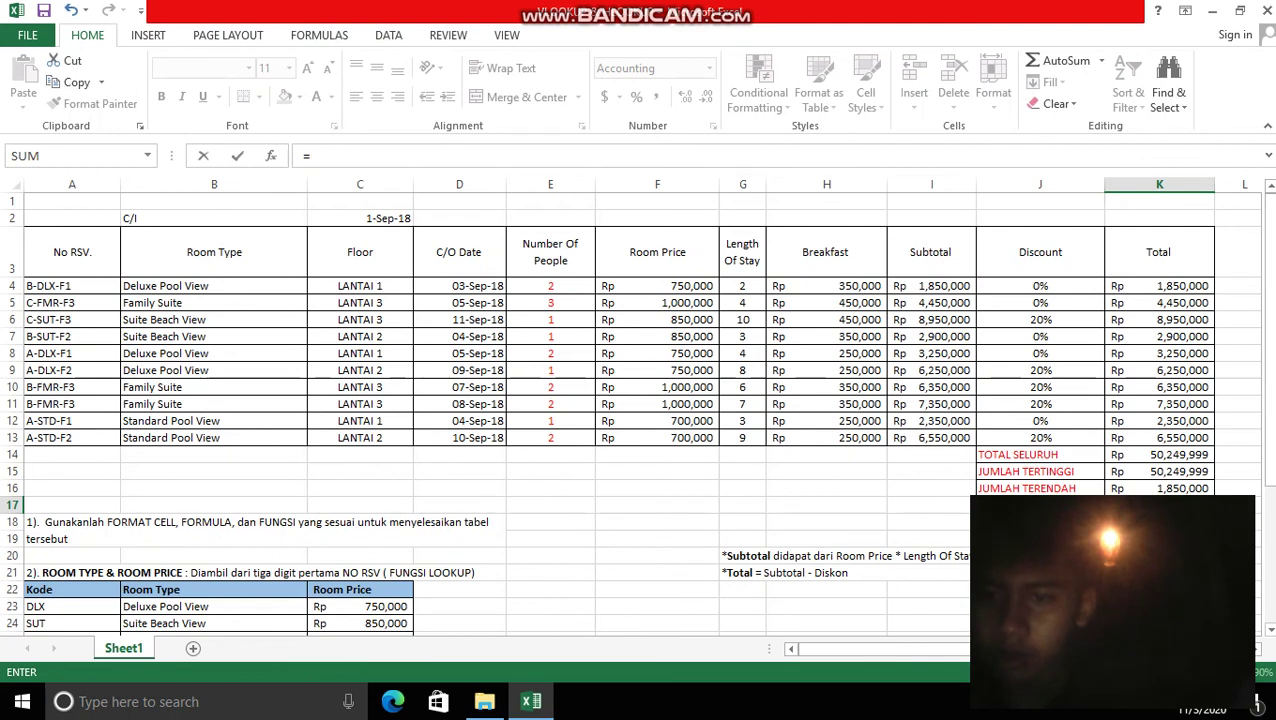
{"action": "type", "text": "a"}
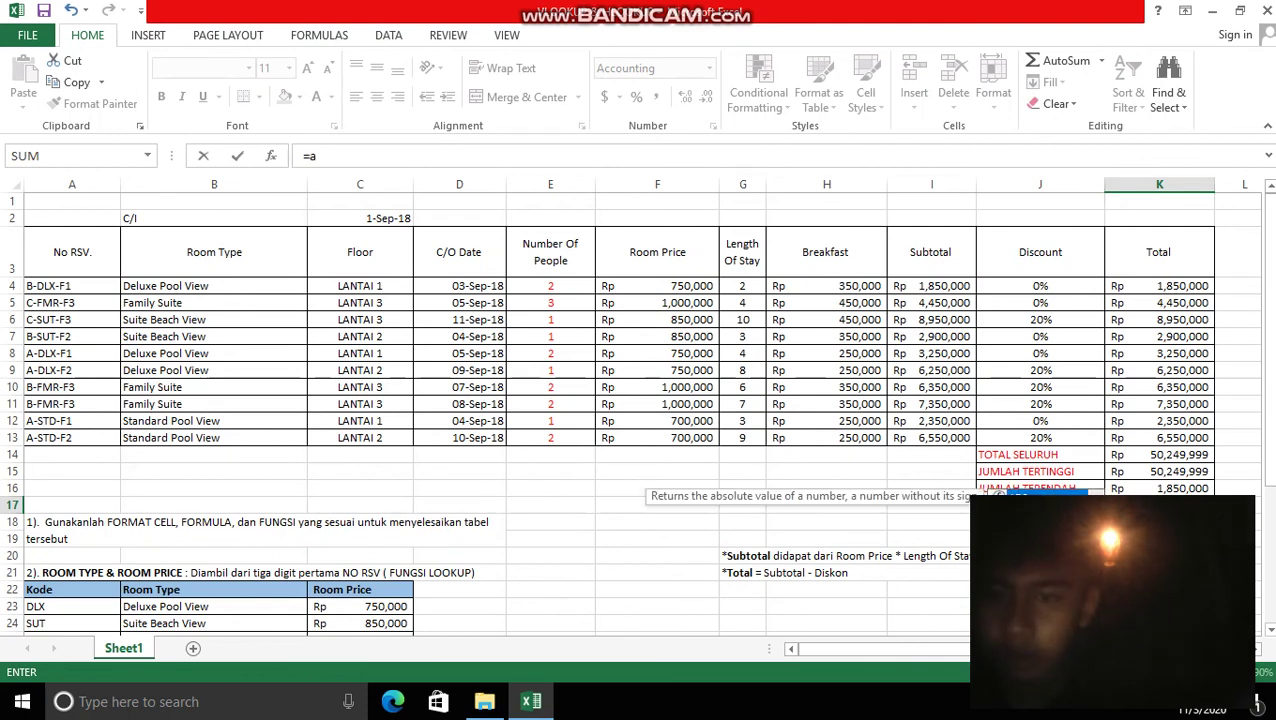
{"action": "key", "text": "BackSpace"}
{"action": "type", "text": "A"}
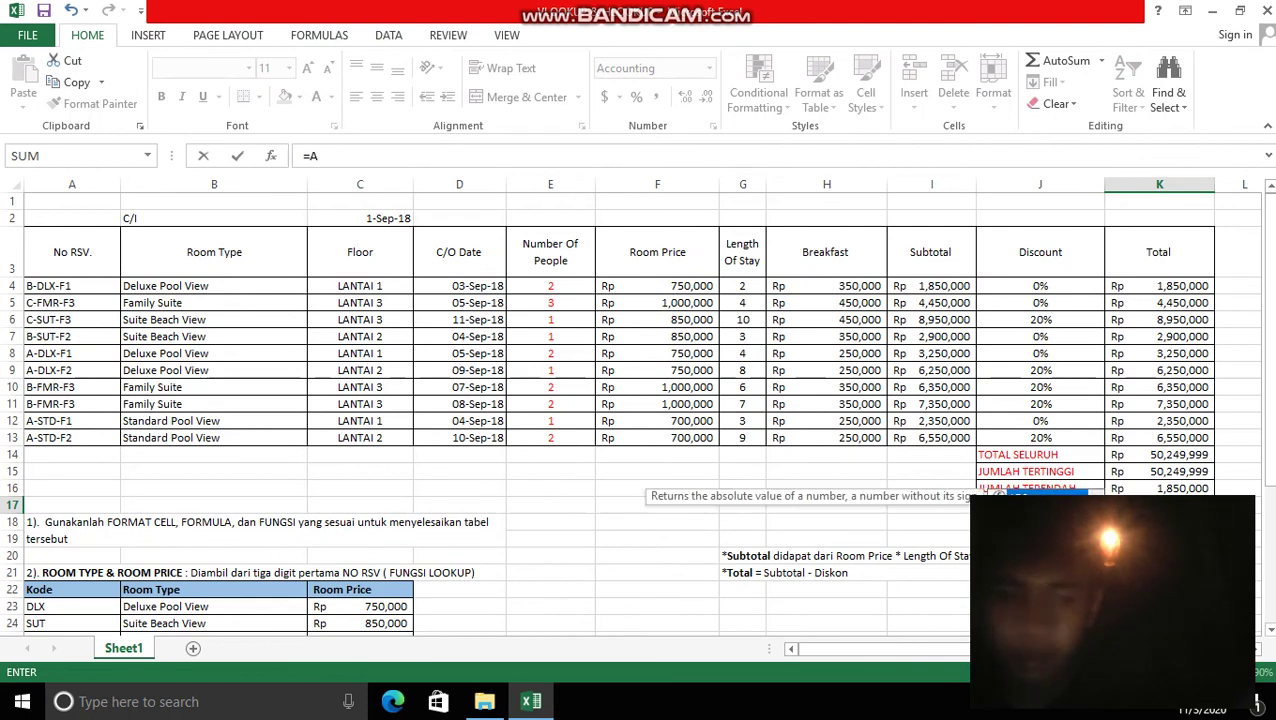
{"action": "type", "text": "VERA"}
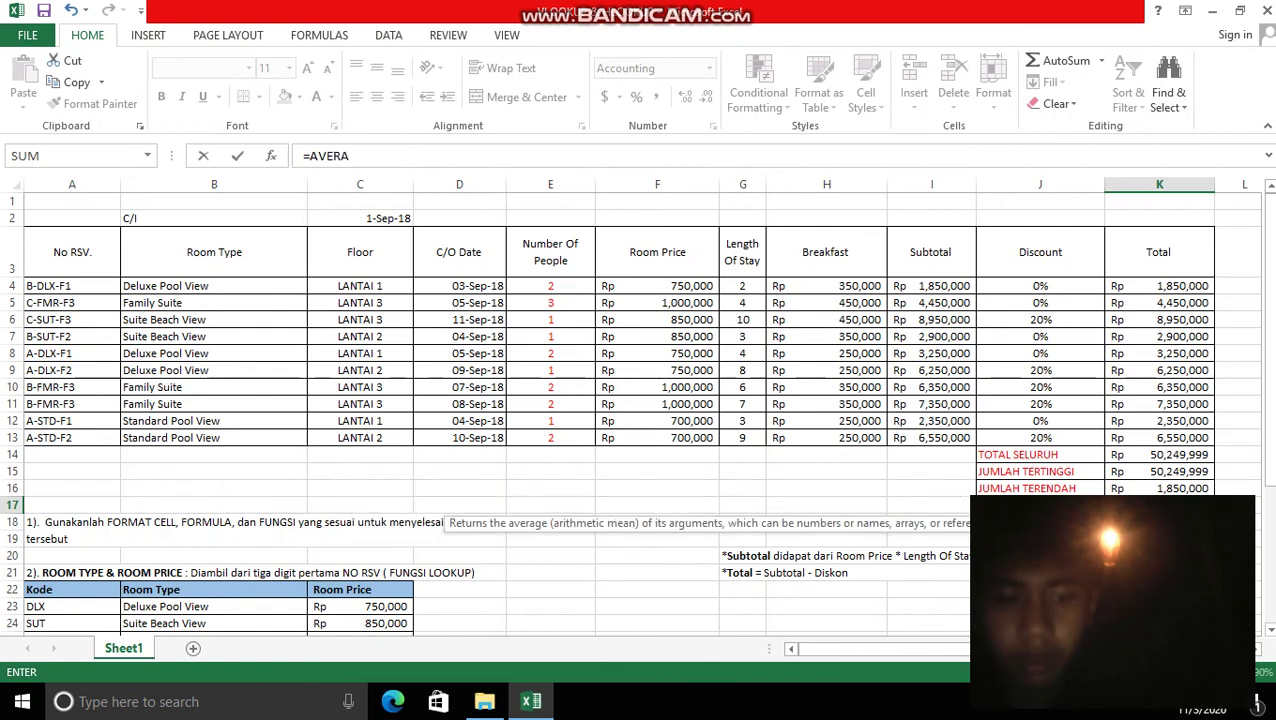
{"action": "type", "text": "GE"}
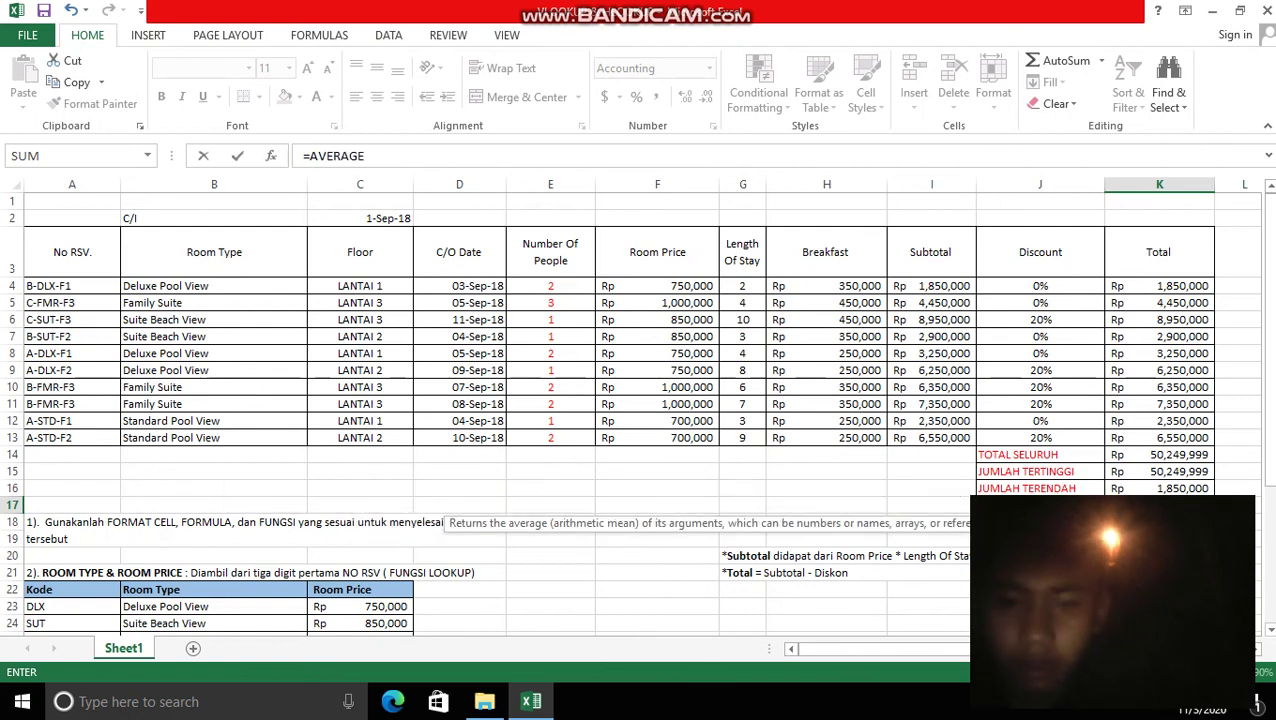
{"action": "type", "text": "("}
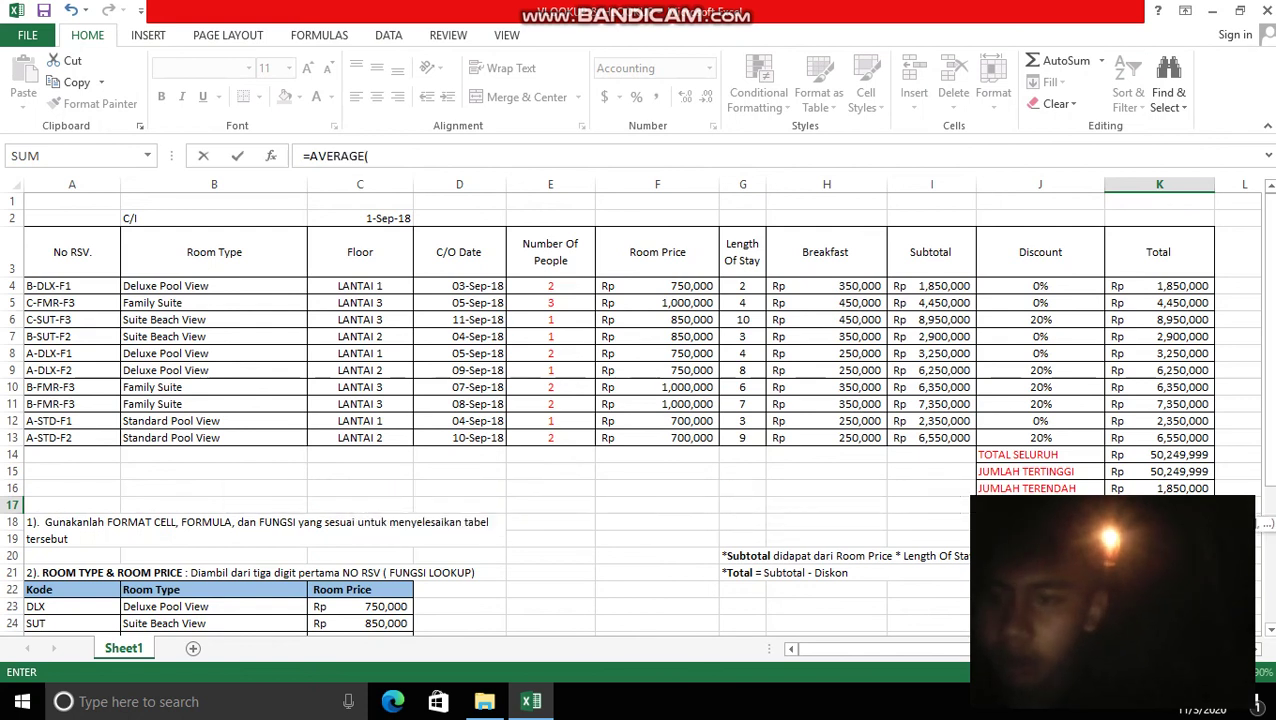
{"action": "left_click_drag", "start_coordinate": [1160, 286], "coordinate": [1208, 439]}
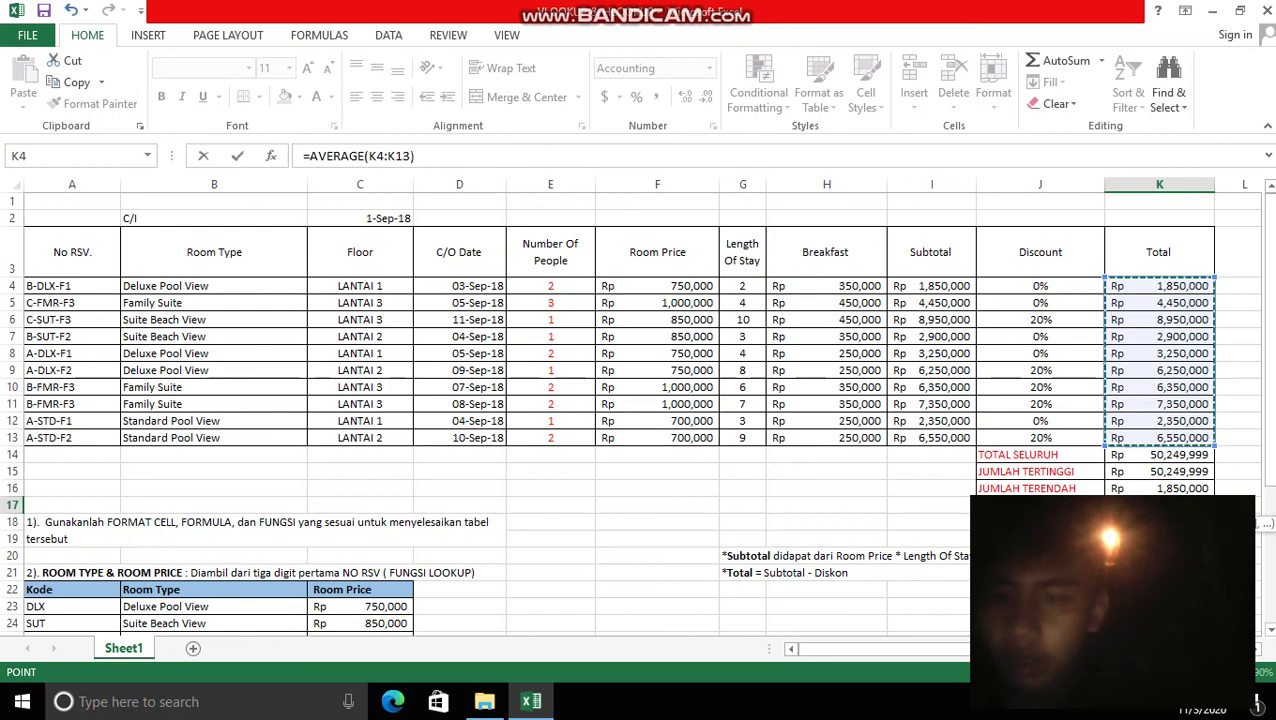
{"action": "key", "text": "Return"}
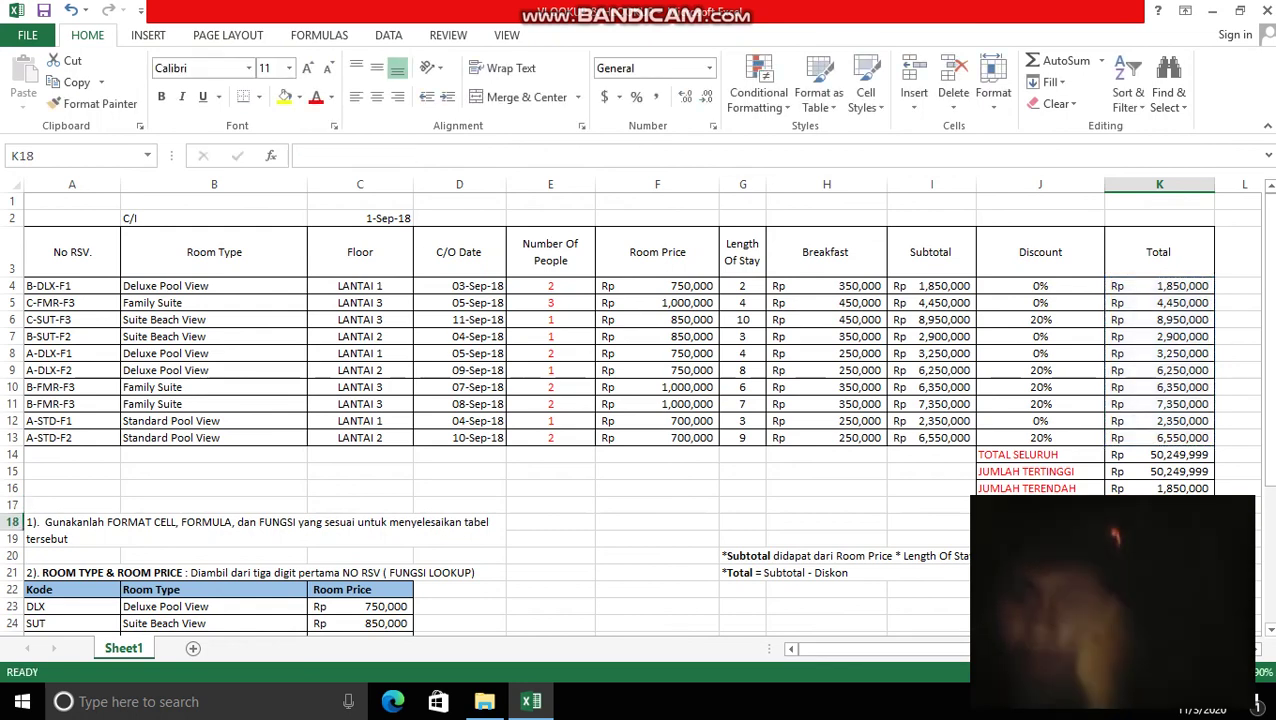